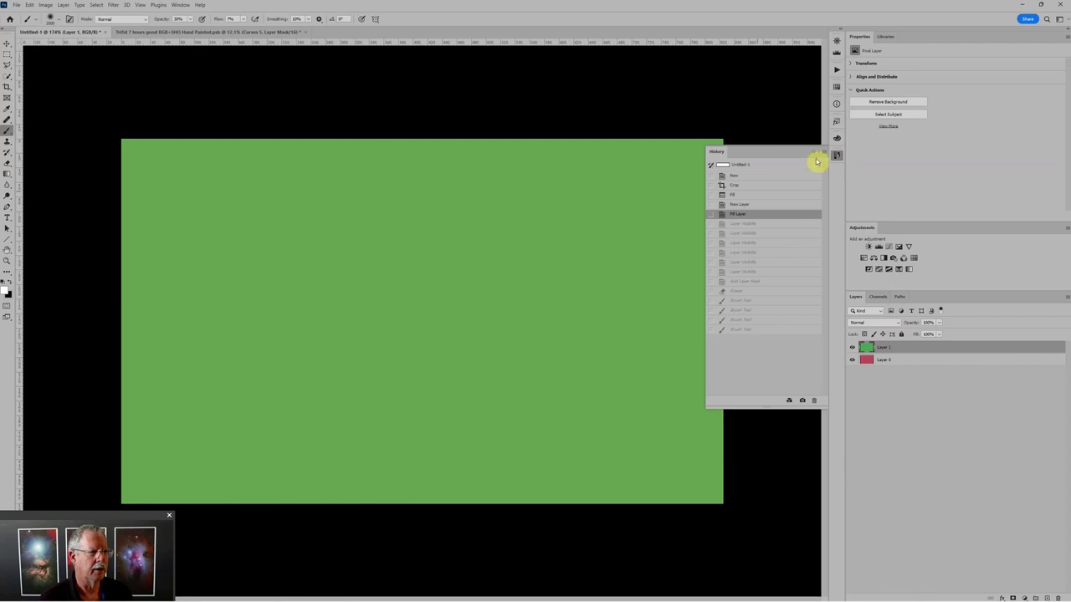
Hide the history list and turn Layer 1's visibility off and back on to compare both layers.
{"action": "left_click", "coordinate": [817, 152]}
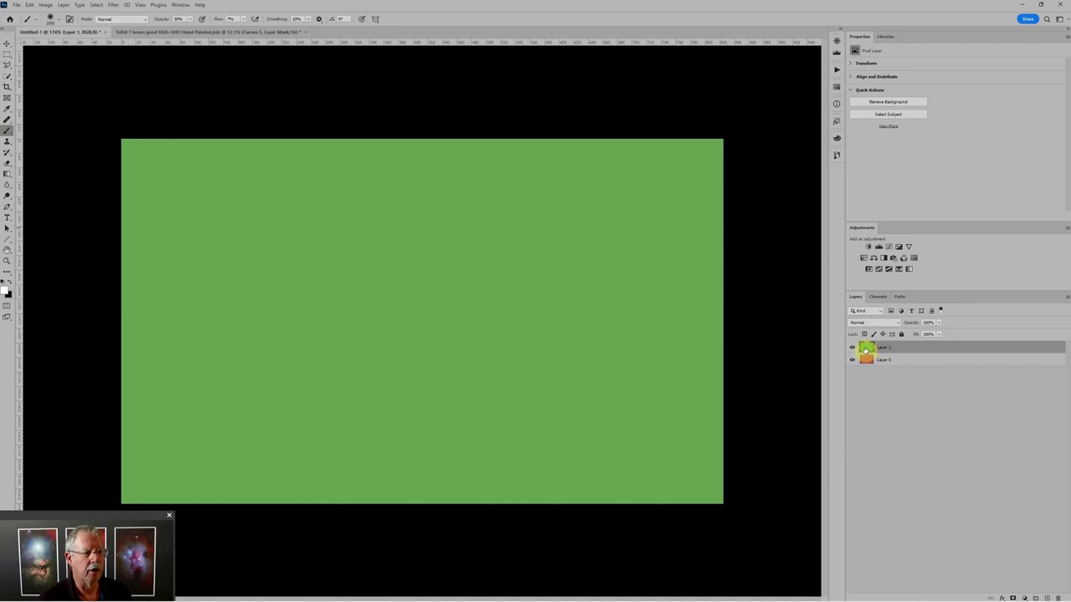
{"action": "left_click", "coordinate": [853, 348]}
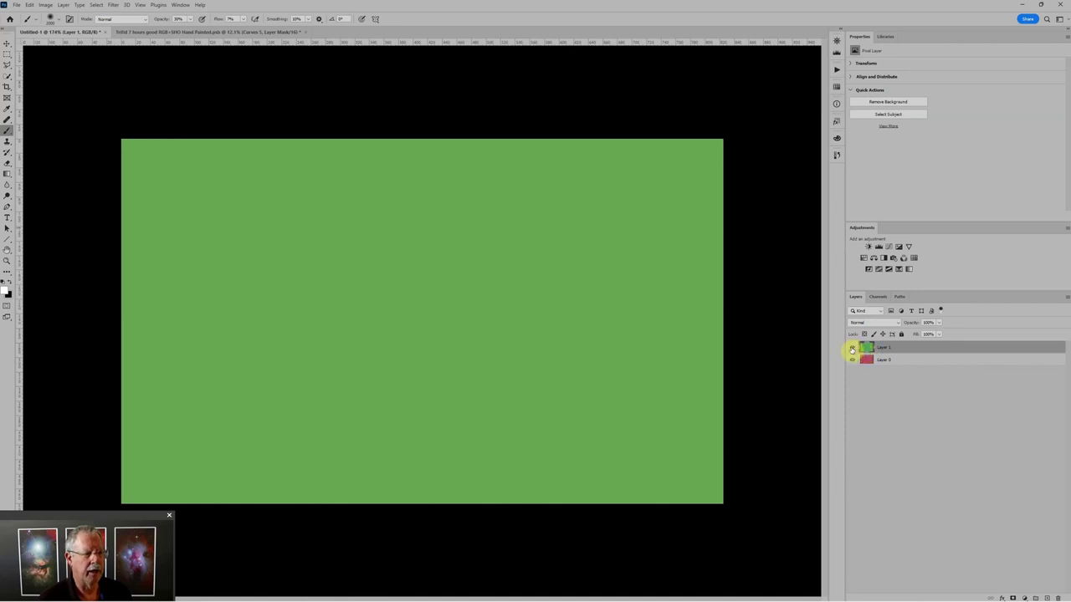
{"action": "left_click", "coordinate": [852, 348]}
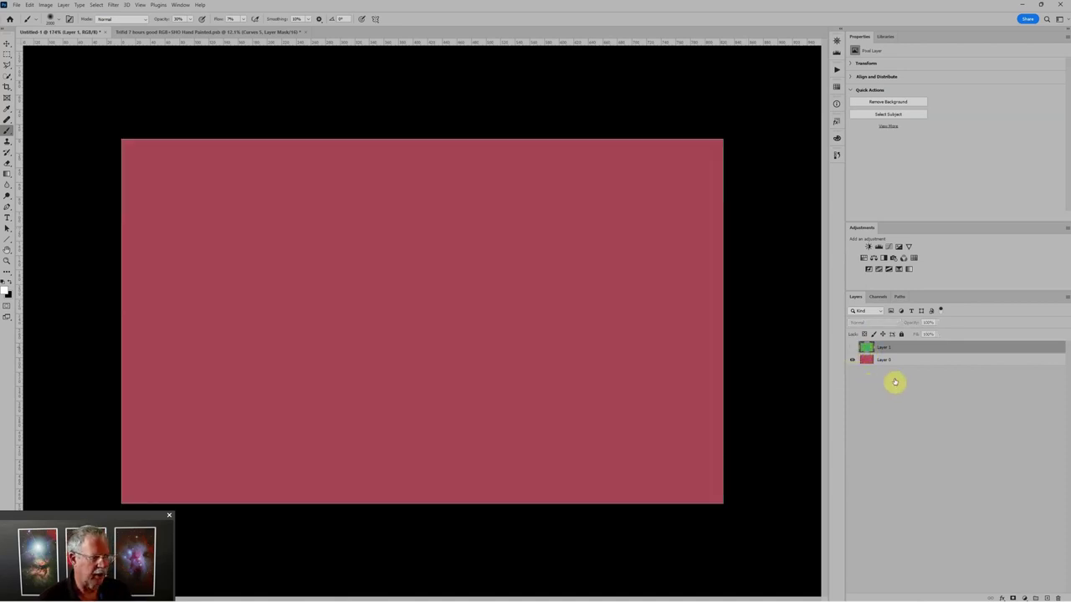
{"action": "left_click", "coordinate": [852, 348]}
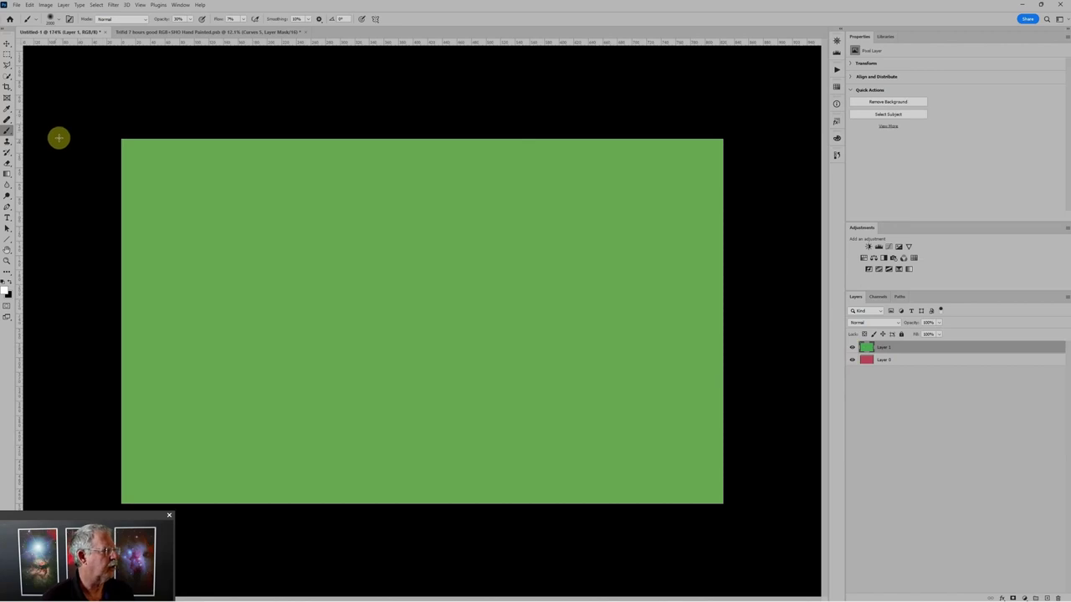
{"action": "left_click", "coordinate": [8, 173]}
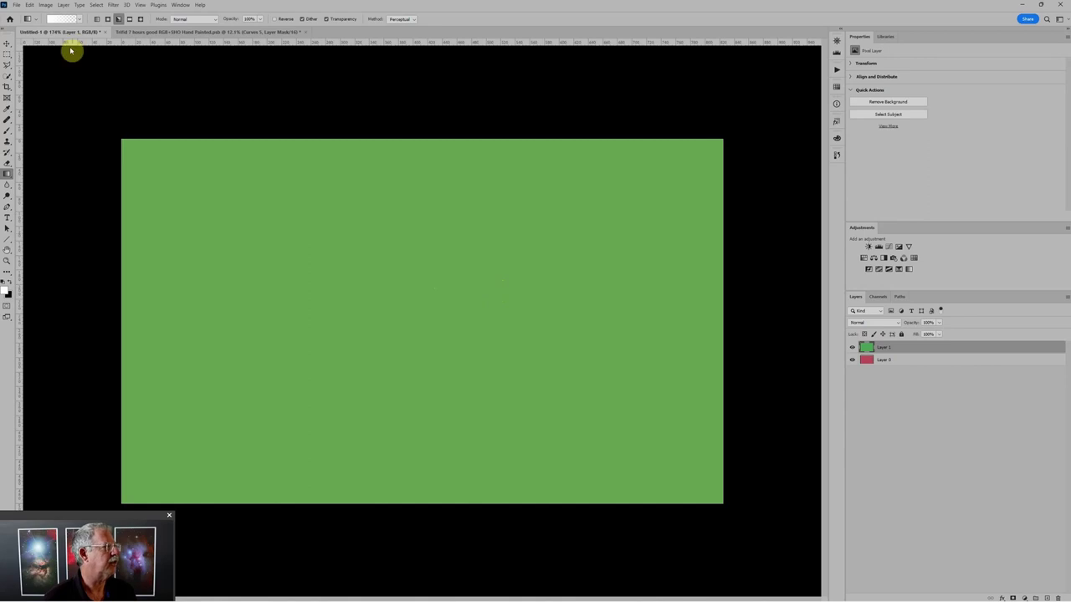
{"action": "left_click", "coordinate": [97, 18]}
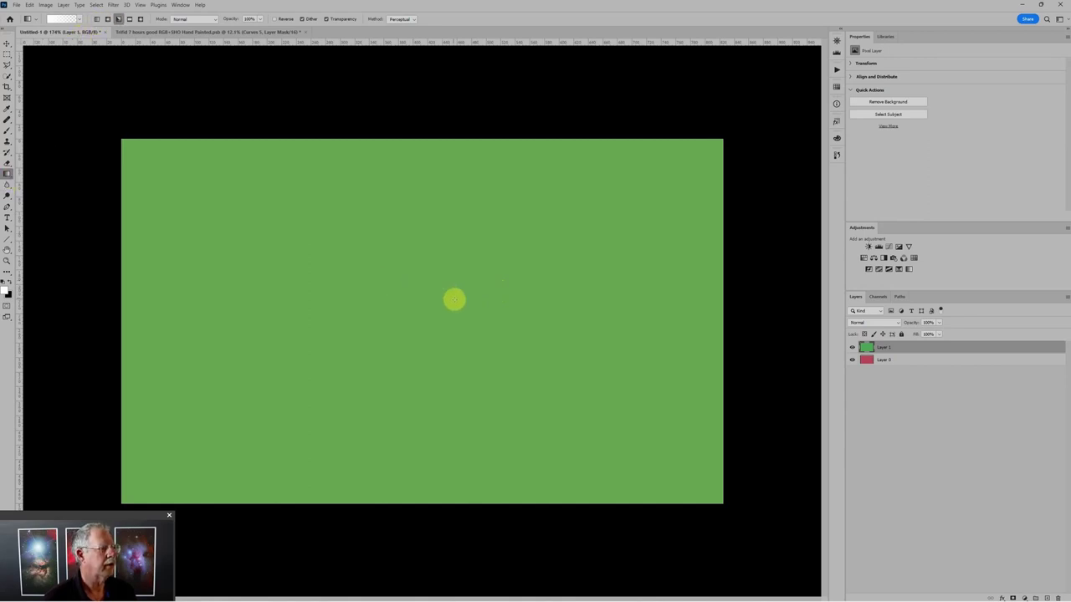
{"action": "left_click", "coordinate": [140, 19]}
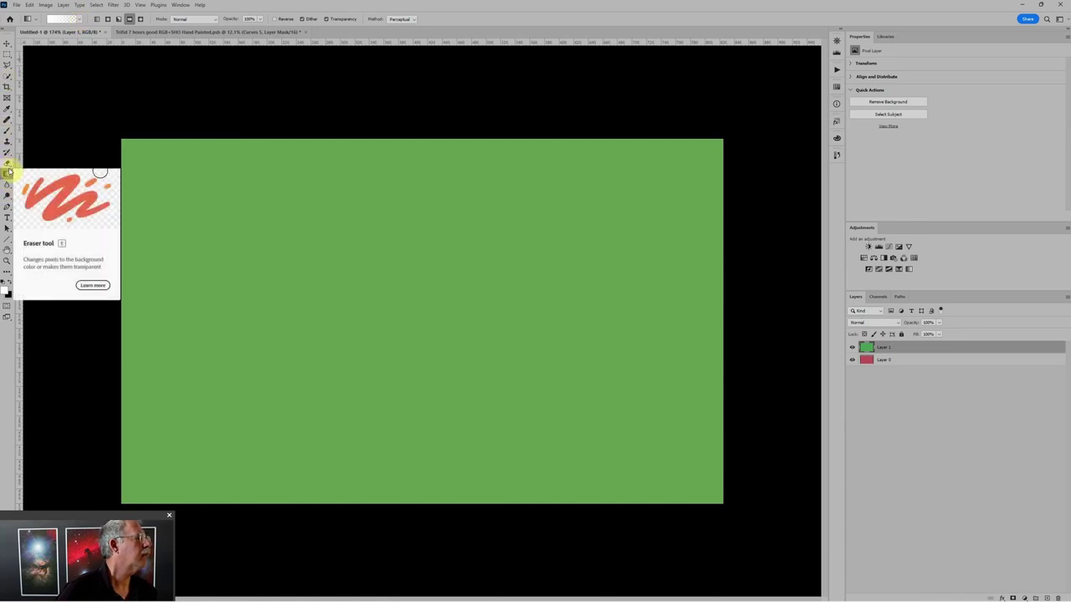
Switch to the Eraser tool and reduce its brush size.
{"action": "left_click", "coordinate": [7, 163]}
{"action": "key", "text": "bracketleft"}
{"action": "key", "text": "bracketleft"}
{"action": "key", "text": "bracketleft"}
{"action": "key", "text": "bracketleft"}
{"action": "key", "text": "bracketleft"}
{"action": "key", "text": "bracketleft"}
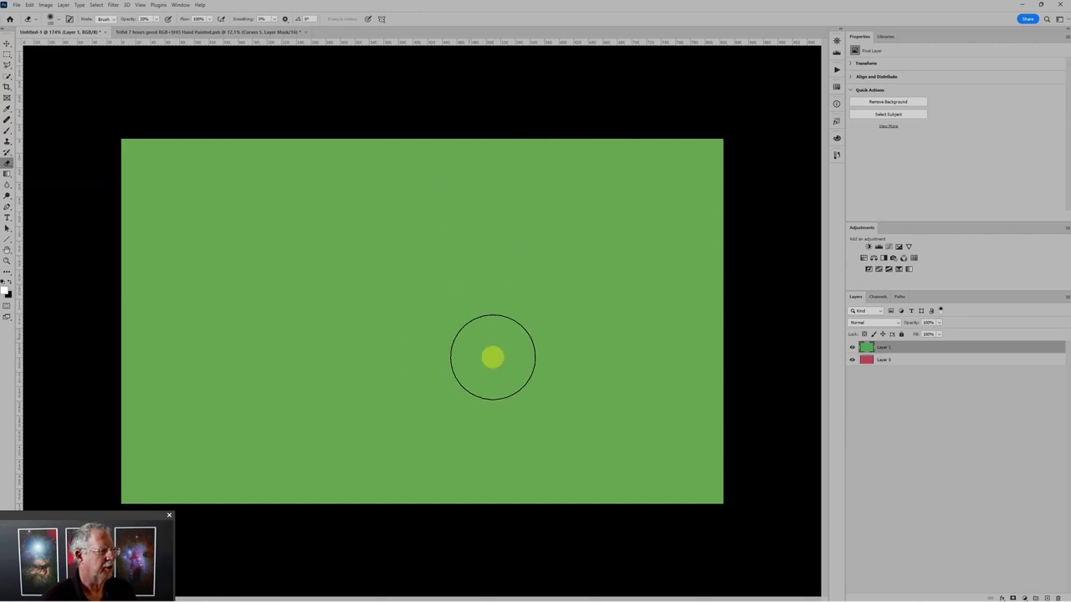
{"action": "left_click", "coordinate": [7, 173]}
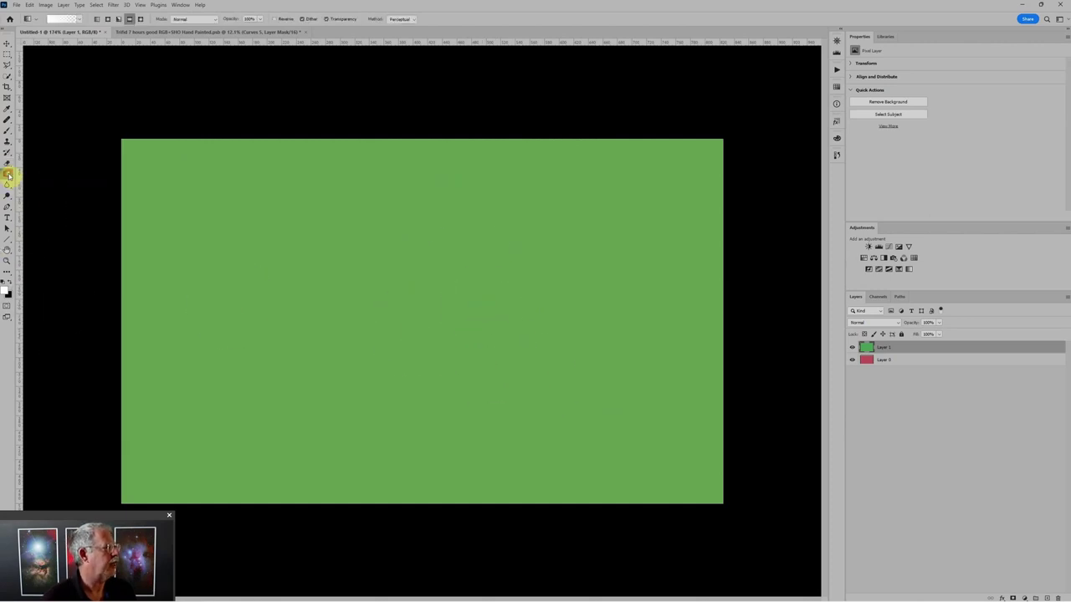
{"action": "left_click", "coordinate": [6, 165]}
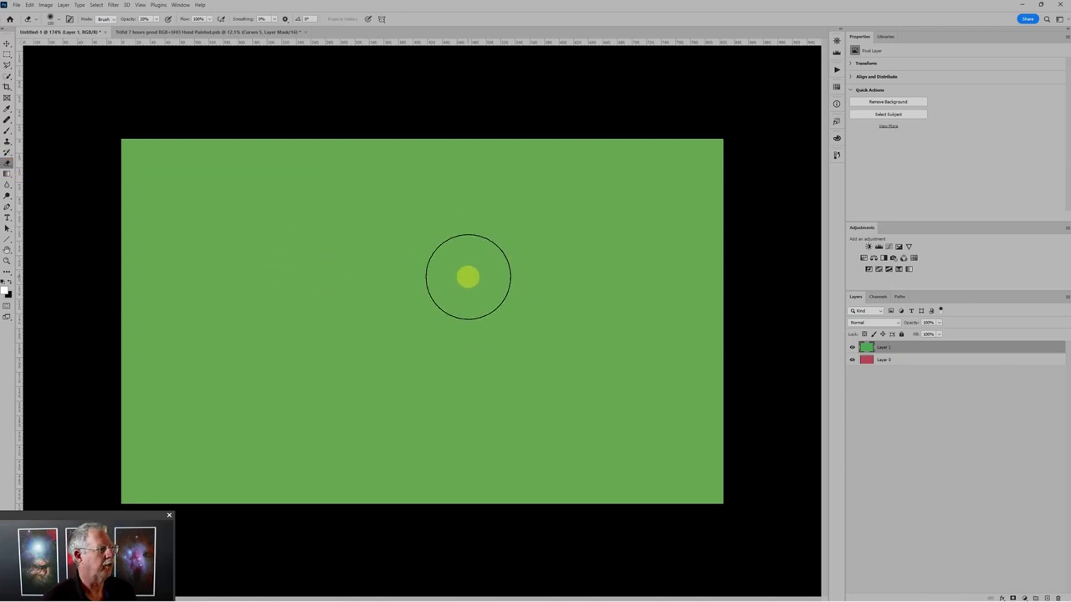
Set the eraser opacity to 100% and erase a large soft-edged area from the middle of Layer 1.
{"action": "left_click", "coordinate": [146, 18]}
{"action": "type", "text": "100"}
{"action": "key", "text": "Return"}
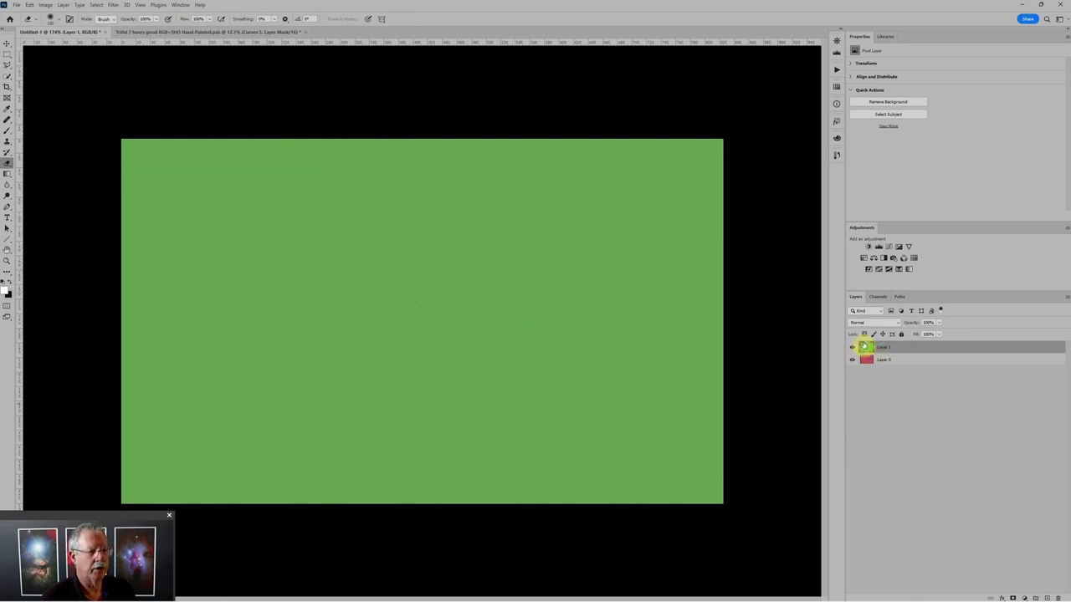
{"action": "mouse_move", "coordinate": [518, 295]}
{"action": "left_mouse_down"}
{"action": "mouse_move", "coordinate": [459, 297]}
{"action": "mouse_move", "coordinate": [482, 286]}
{"action": "mouse_move", "coordinate": [495, 253]}
{"action": "mouse_move", "coordinate": [498, 276]}
{"action": "mouse_move", "coordinate": [473, 310]}
{"action": "mouse_move", "coordinate": [401, 369]}
{"action": "mouse_move", "coordinate": [506, 335]}
{"action": "mouse_move", "coordinate": [628, 391]}
{"action": "mouse_move", "coordinate": [387, 320]}
{"action": "left_mouse_up"}
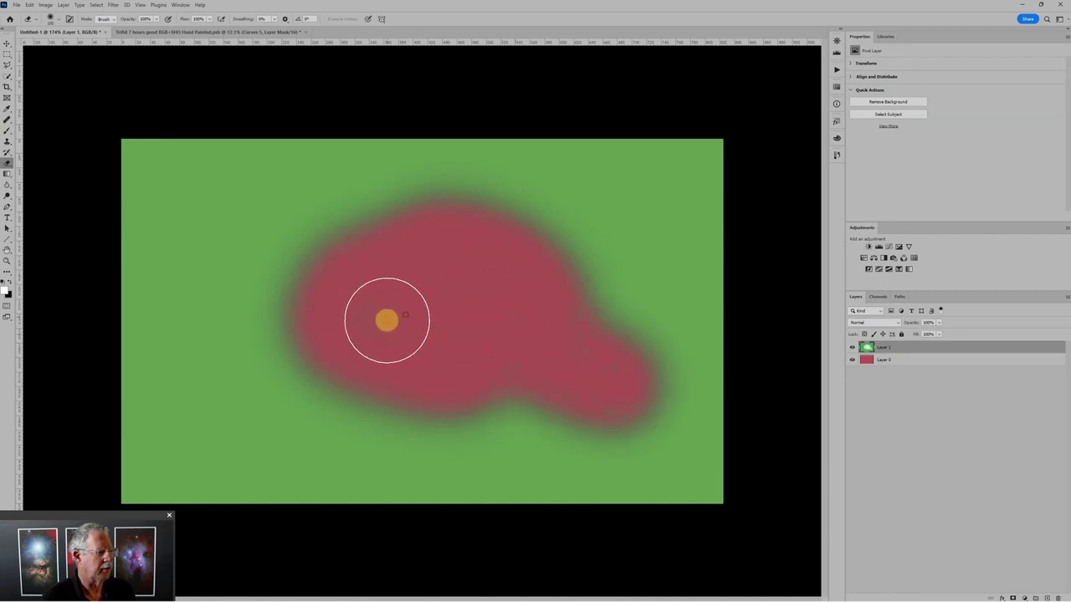
Hide Layer 0 to inspect the erased area of Layer 1, and show Layer 0 again.
{"action": "left_click", "coordinate": [851, 361]}
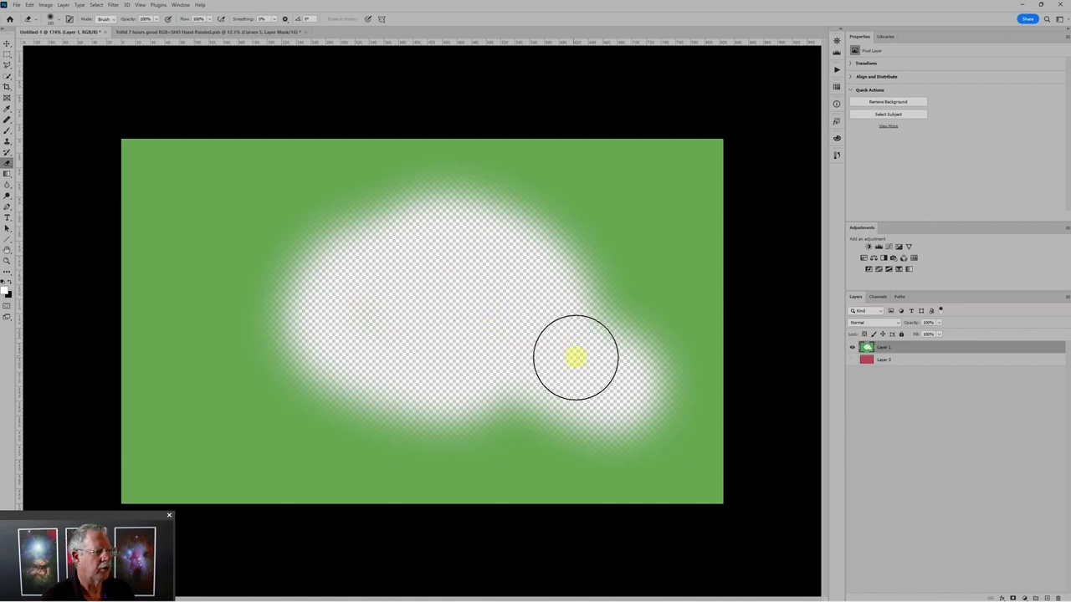
{"action": "left_click", "coordinate": [853, 360]}
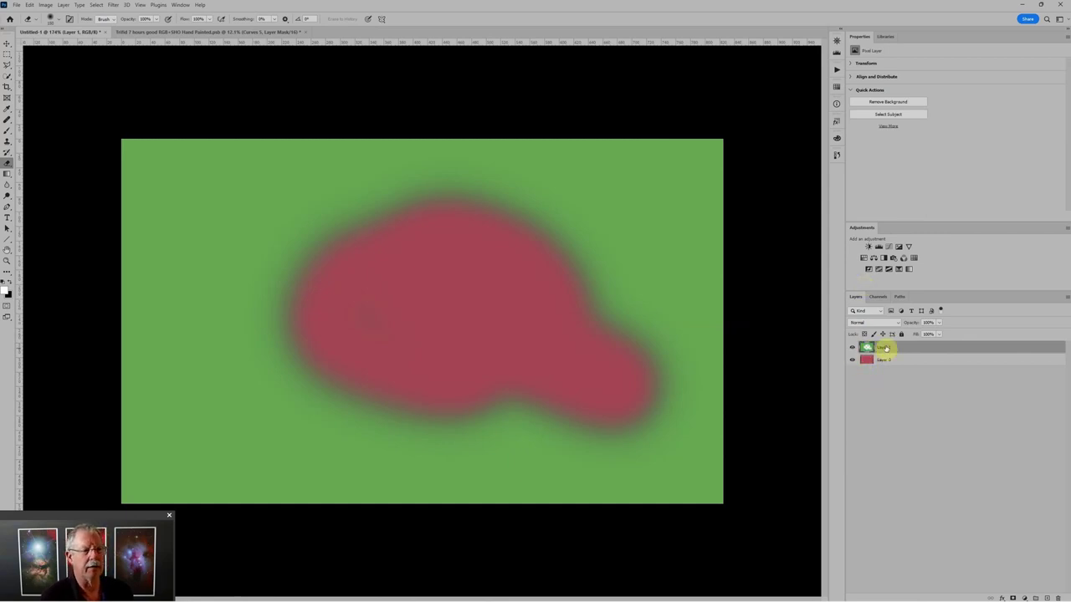
{"action": "left_click", "coordinate": [906, 389]}
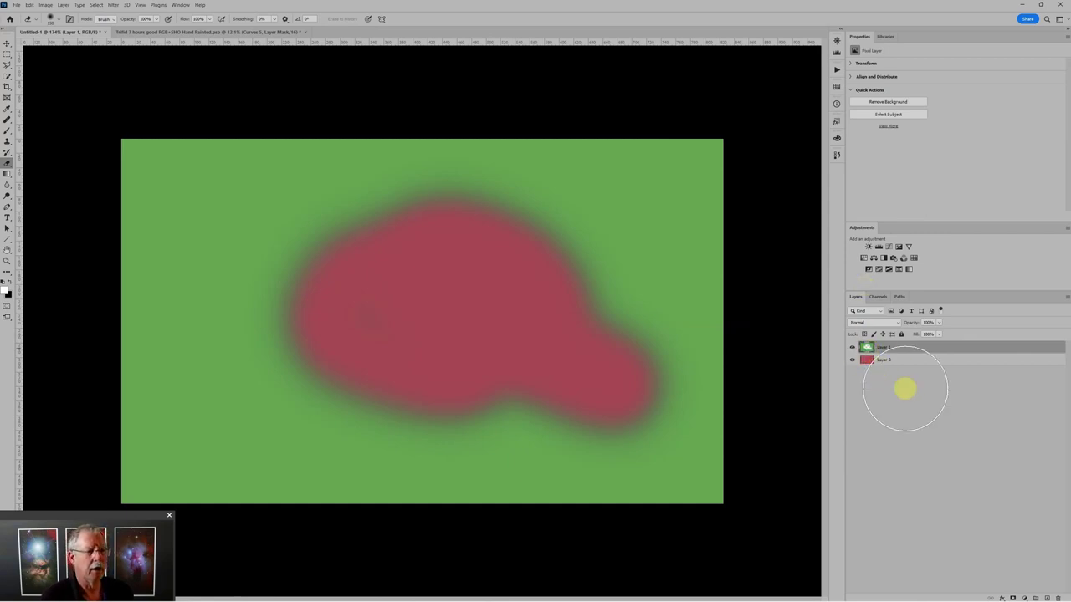
Revert the document through its history to the state just before Layer 1 was erased.
{"action": "left_click", "coordinate": [837, 157]}
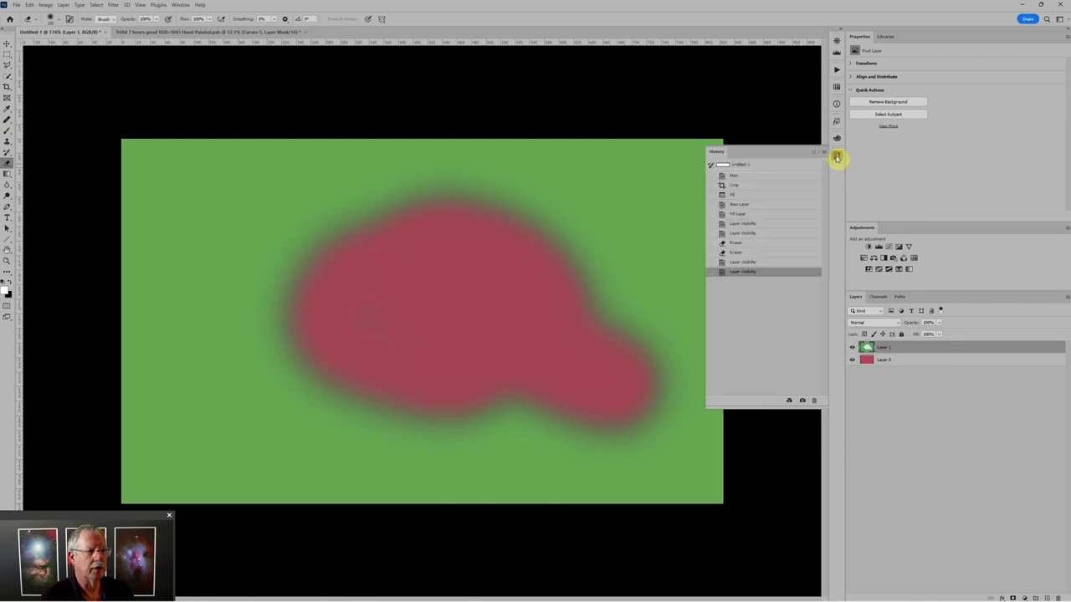
{"action": "left_click", "coordinate": [742, 234]}
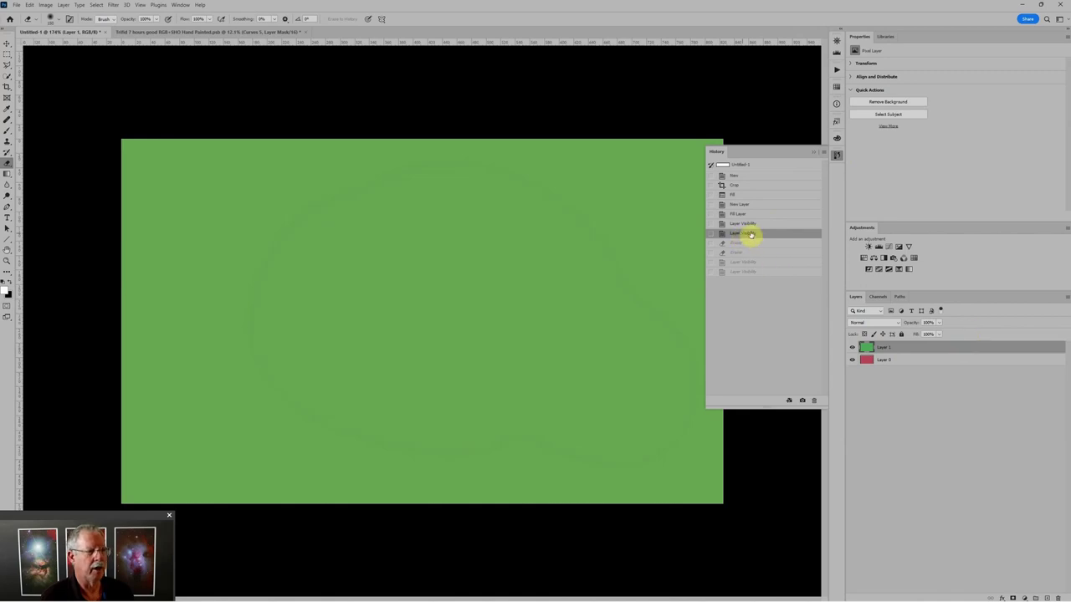
{"action": "left_click", "coordinate": [814, 151]}
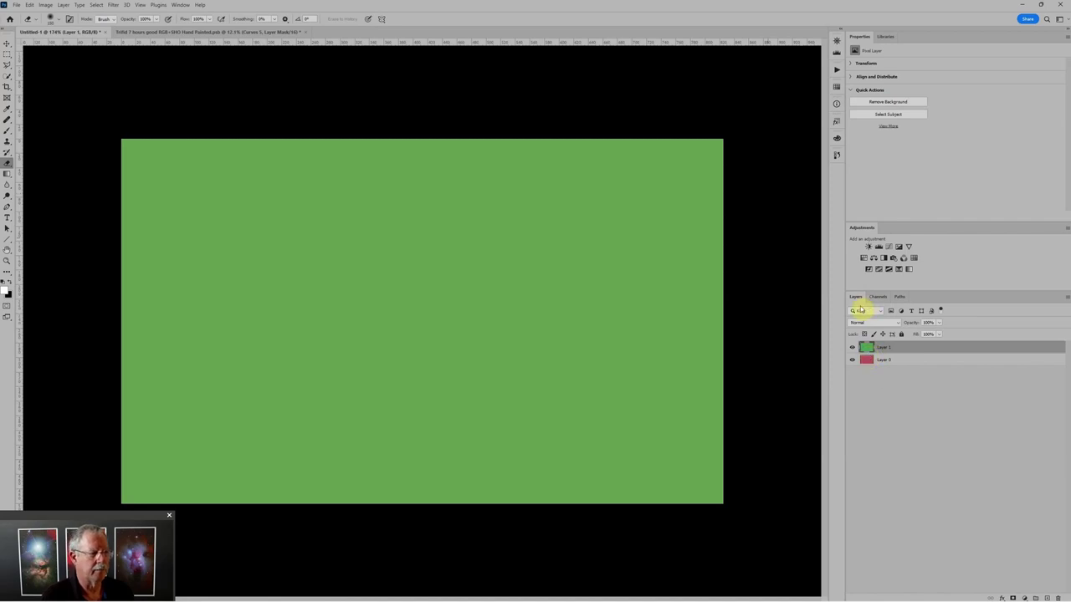
Add a Reveal All layer mask to Layer 1 and make the mask the active editing target.
{"action": "left_click", "coordinate": [63, 5]}
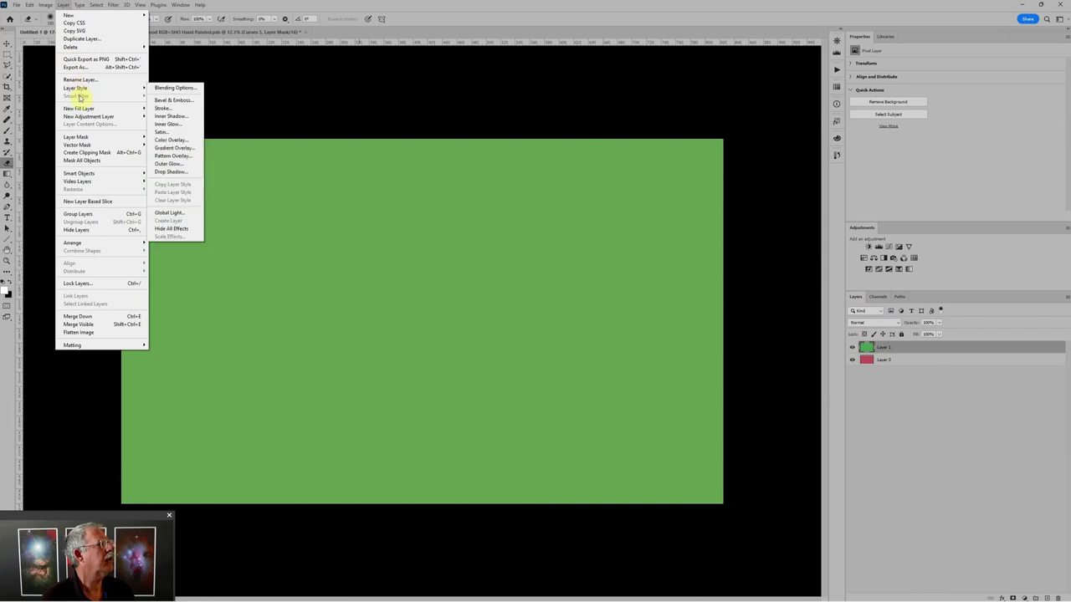
{"action": "mouse_move", "coordinate": [85, 136]}
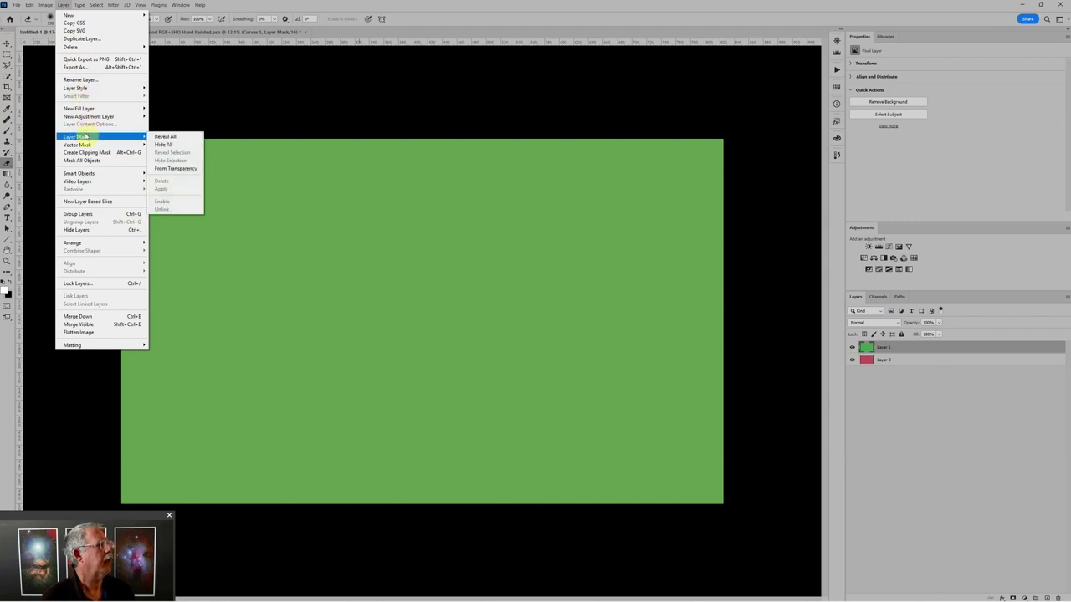
{"action": "left_click", "coordinate": [183, 140]}
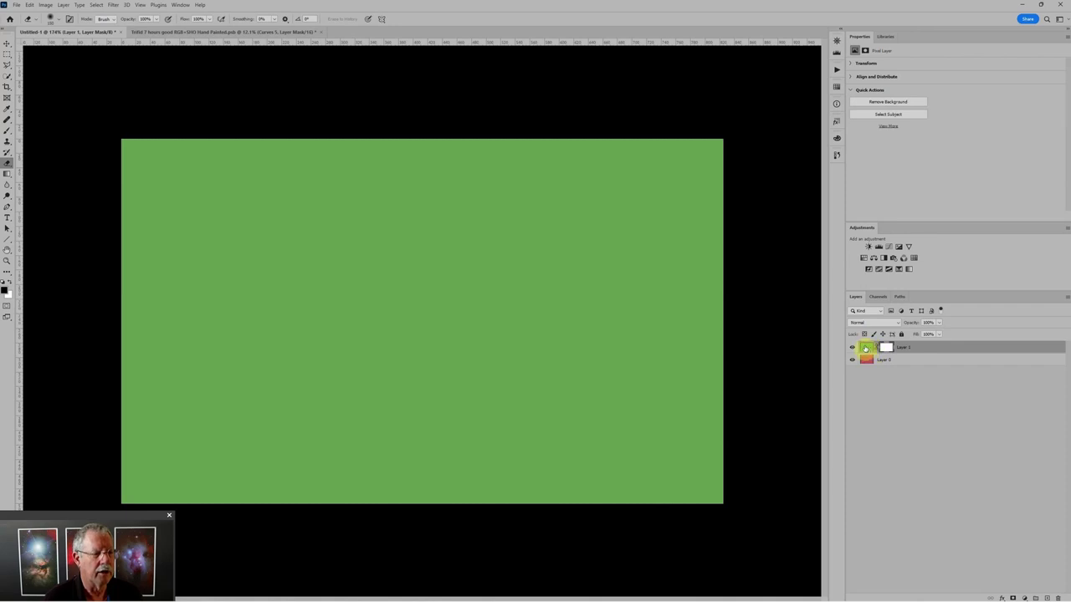
{"action": "left_click", "coordinate": [865, 348]}
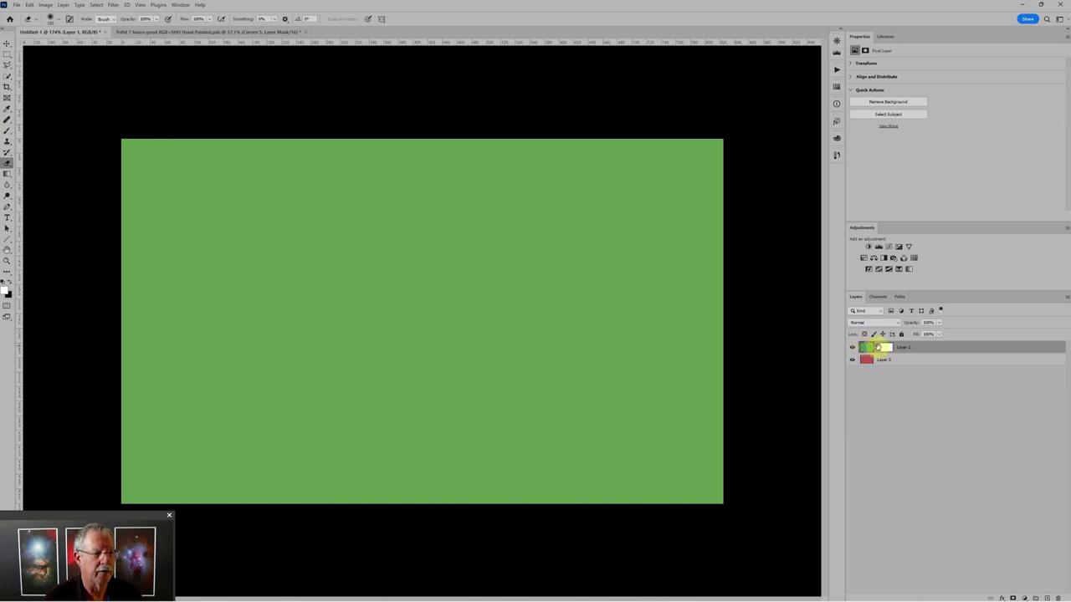
{"action": "left_click", "coordinate": [885, 348]}
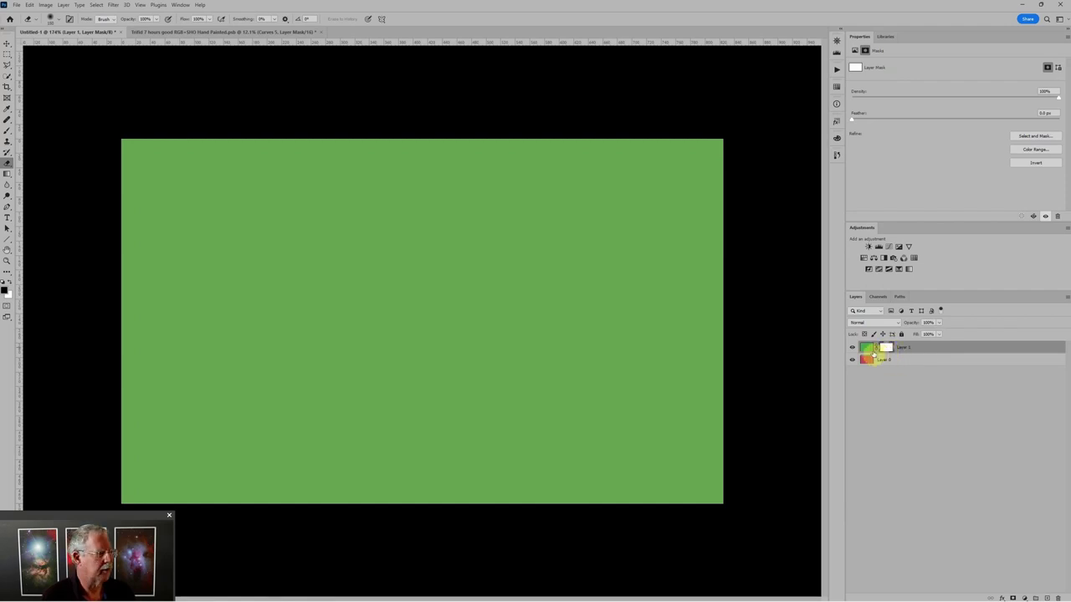
Switch to the Brush tool, set its flow to 100% and shrink the brush well below the canvas size.
{"action": "left_click", "coordinate": [8, 130]}
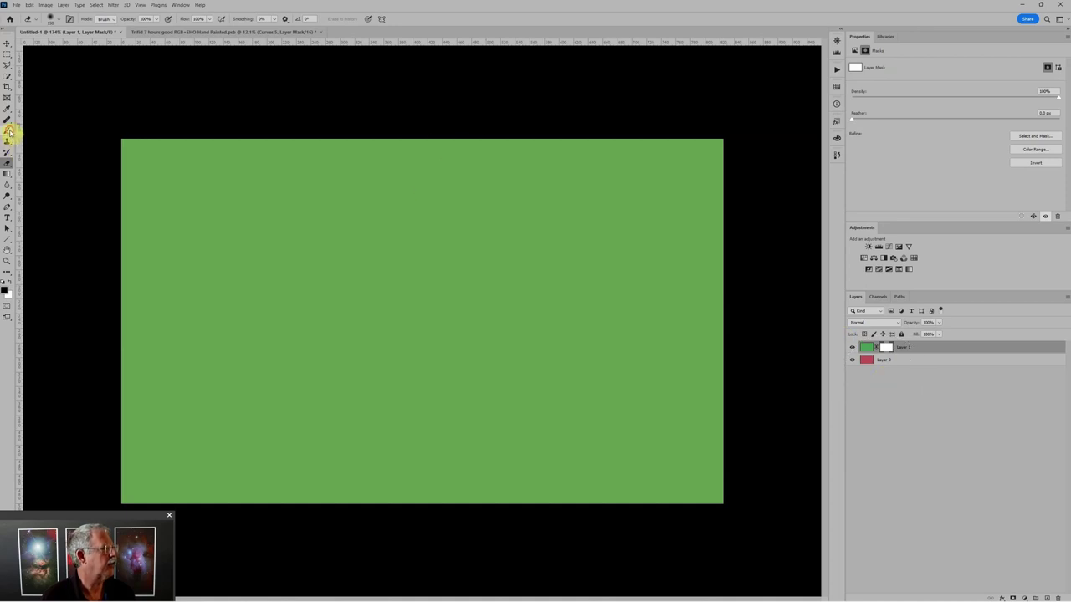
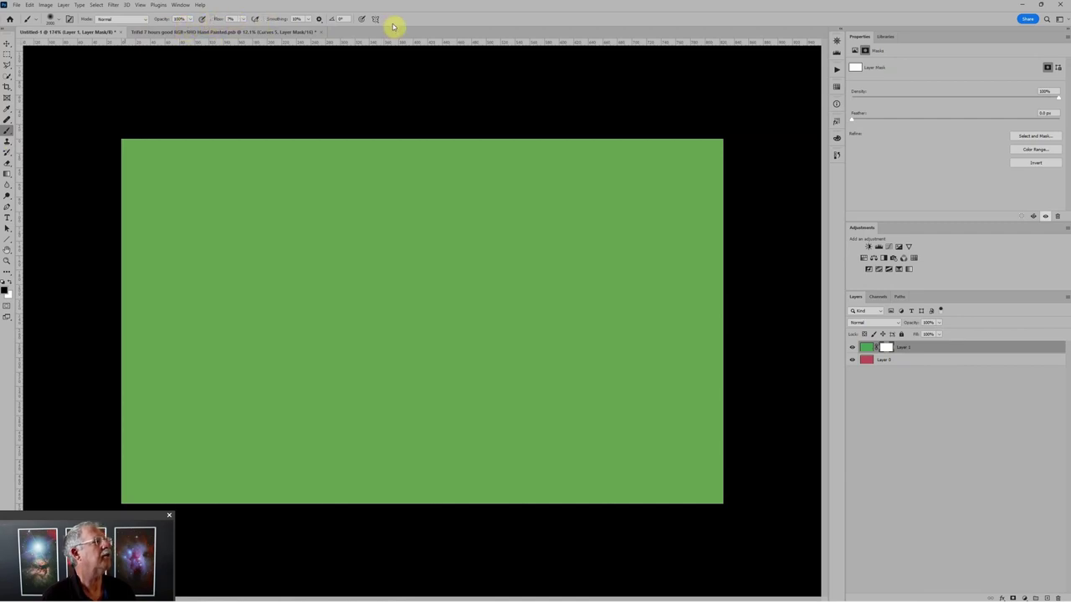
{"action": "left_click_drag", "start_coordinate": [216, 18], "coordinate": [492, 37]}
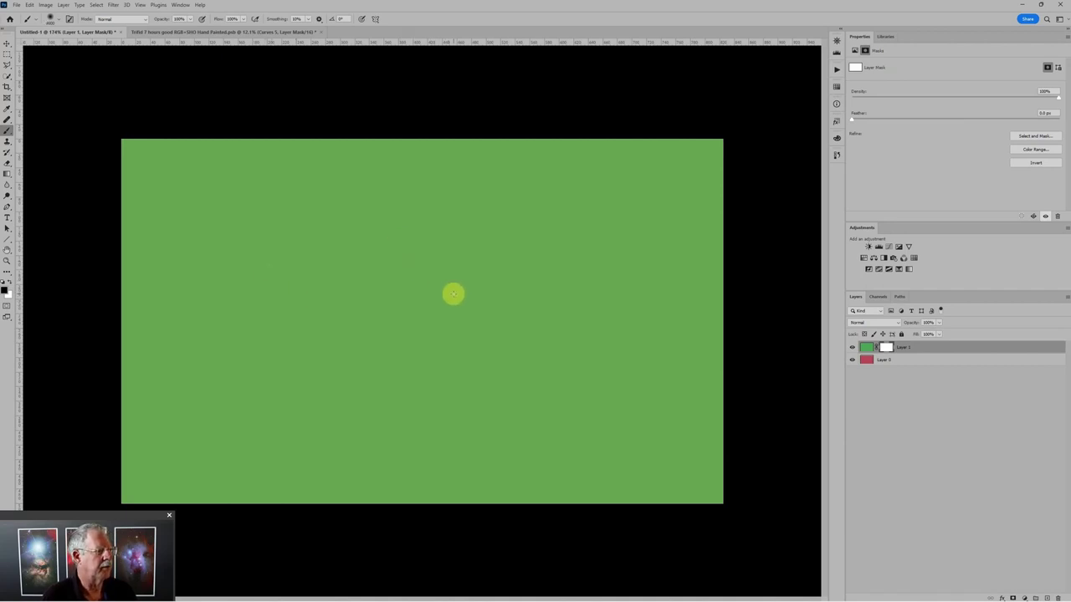
{"action": "key", "text": "bracketleft"}
{"action": "key", "text": "bracketleft"}
{"action": "key", "text": "bracketleft"}
{"action": "key", "text": "bracketleft"}
{"action": "key", "text": "bracketleft"}
{"action": "key", "text": "bracketleft"}
{"action": "key", "text": "bracketleft"}
{"action": "key", "text": "bracketleft"}
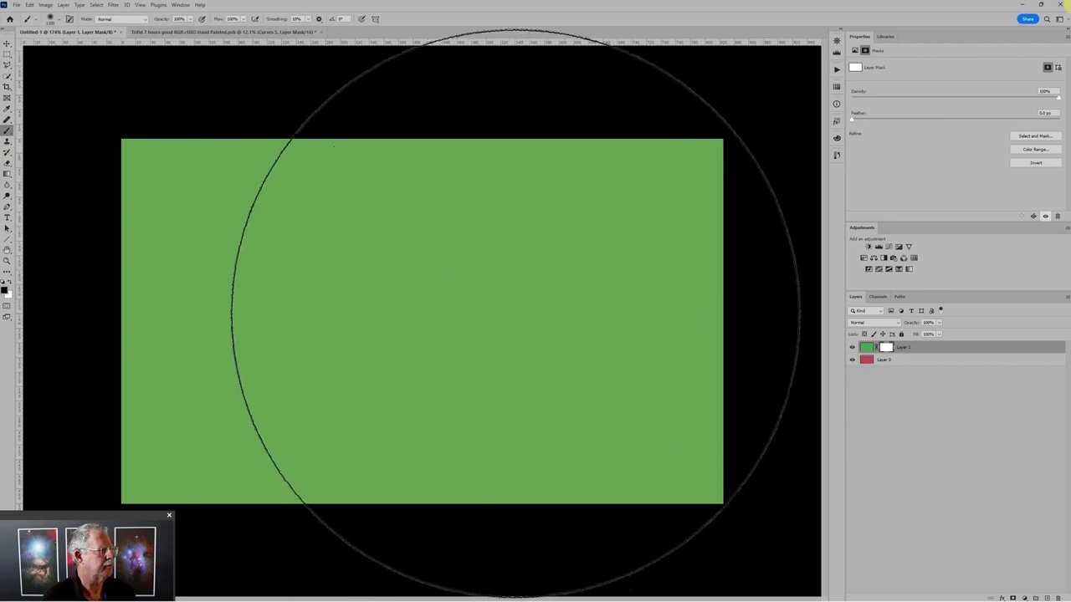
{"action": "key", "text": "bracketleft"}
{"action": "key", "text": "bracketleft"}
{"action": "key", "text": "bracketleft"}
{"action": "key", "text": "bracketleft"}
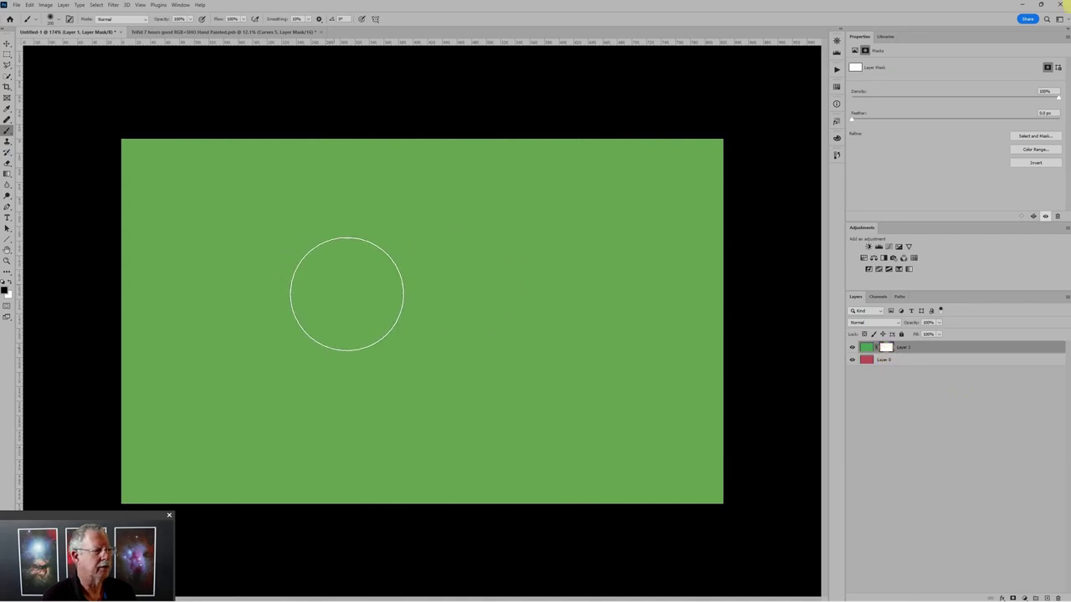
Paint a large soft black area in the middle of Layer 1's mask and check it with Layer 0 temporarily hidden.
{"action": "mouse_move", "coordinate": [481, 287]}
{"action": "left_mouse_down"}
{"action": "mouse_move", "coordinate": [434, 272]}
{"action": "mouse_move", "coordinate": [501, 322]}
{"action": "mouse_move", "coordinate": [442, 307]}
{"action": "mouse_move", "coordinate": [354, 255]}
{"action": "mouse_move", "coordinate": [418, 294]}
{"action": "mouse_move", "coordinate": [449, 365]}
{"action": "mouse_move", "coordinate": [450, 332]}
{"action": "mouse_move", "coordinate": [469, 309]}
{"action": "mouse_move", "coordinate": [513, 311]}
{"action": "mouse_move", "coordinate": [473, 336]}
{"action": "mouse_move", "coordinate": [410, 324]}
{"action": "left_mouse_up"}
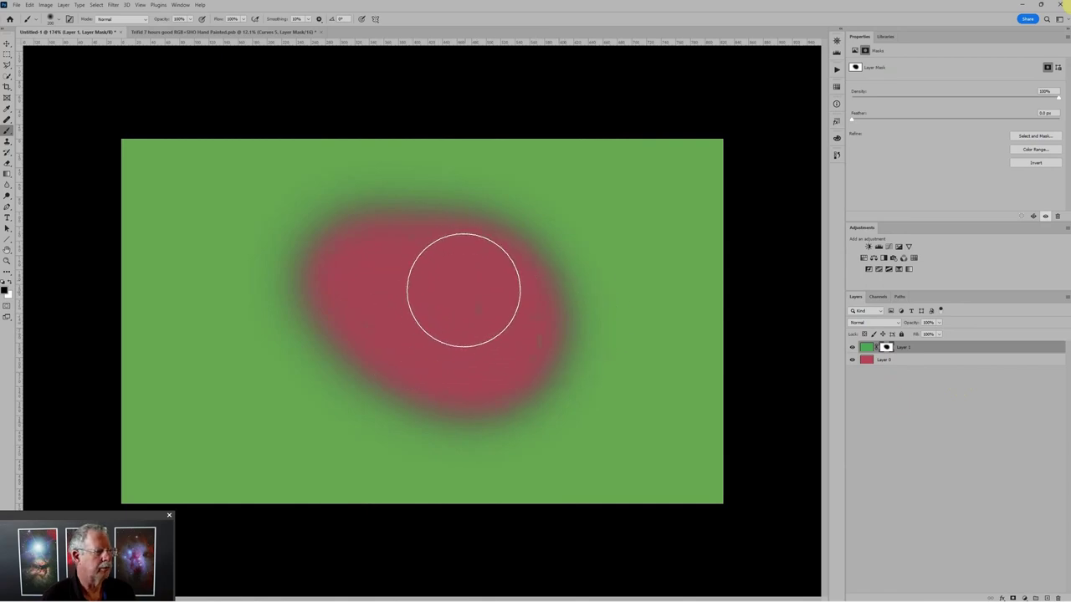
{"action": "left_click", "coordinate": [853, 359]}
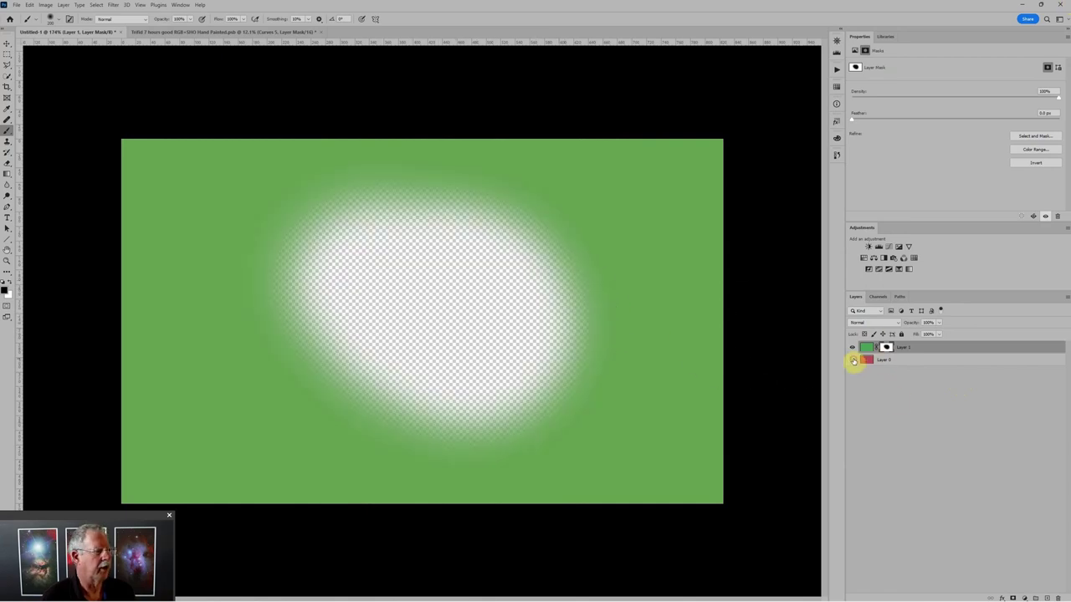
{"action": "left_click", "coordinate": [853, 360]}
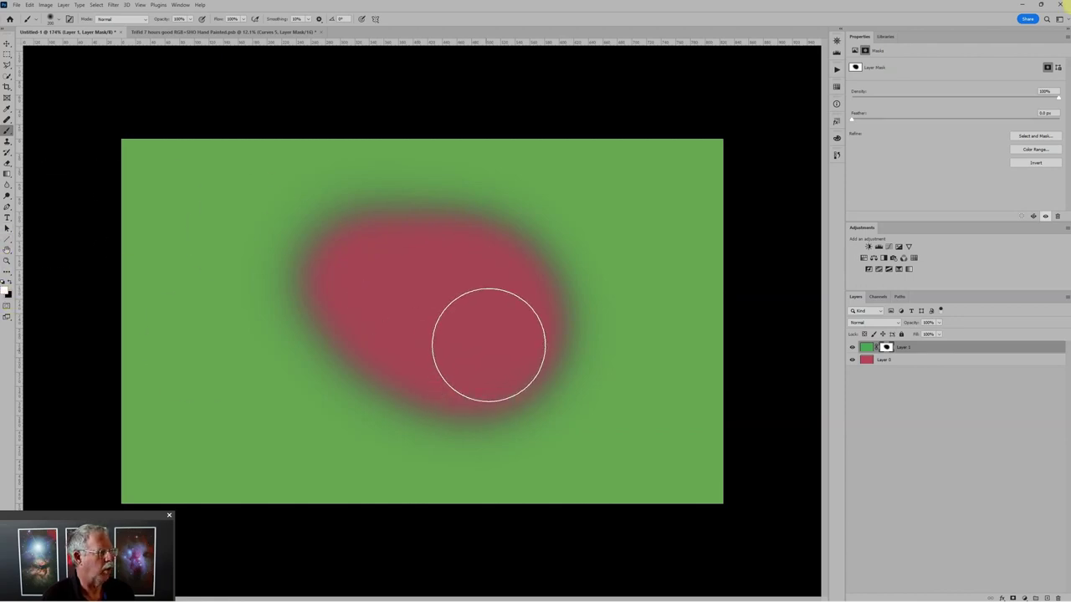
Paint several patches in white with a smaller brush inside and along the edge of the mask's black area, restoring green.
{"action": "left_click", "coordinate": [468, 314]}
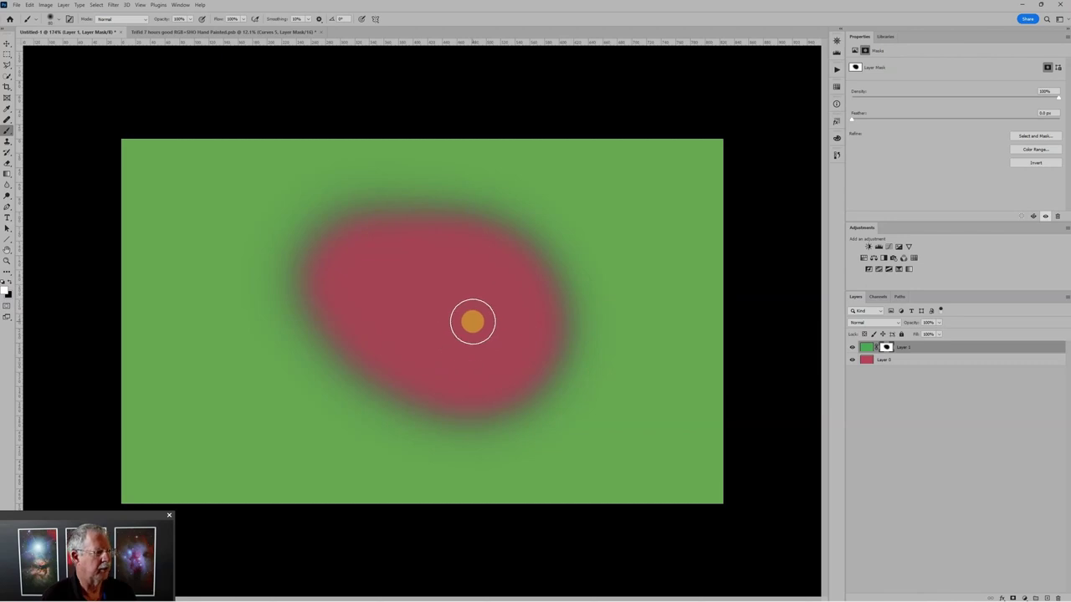
{"action": "mouse_move", "coordinate": [454, 293]}
{"action": "left_mouse_down"}
{"action": "mouse_move", "coordinate": [452, 277]}
{"action": "mouse_move", "coordinate": [467, 320]}
{"action": "mouse_move", "coordinate": [494, 318]}
{"action": "left_mouse_up"}
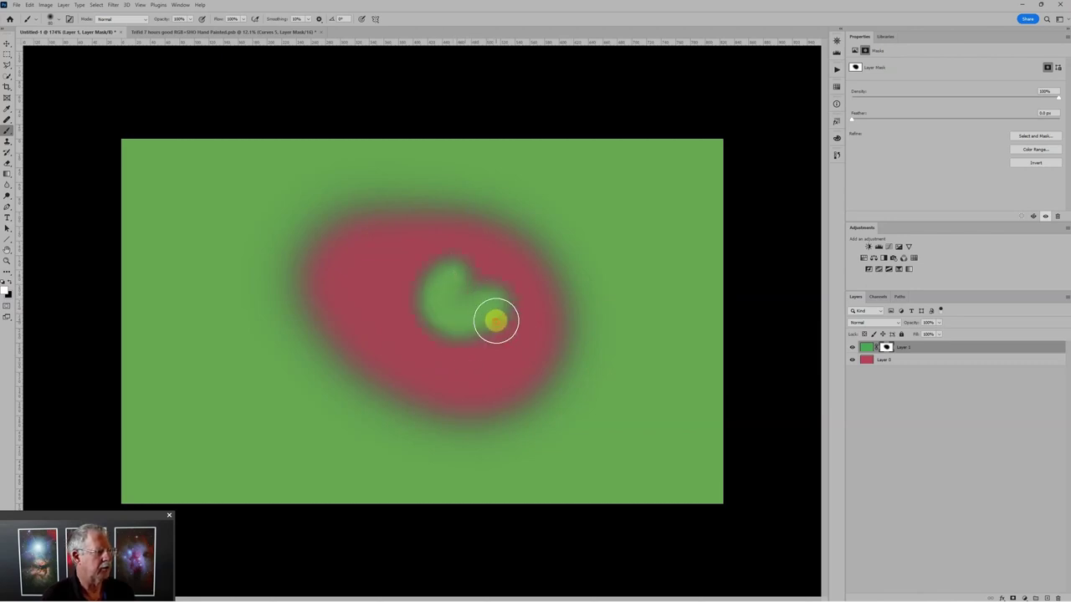
{"action": "left_click_drag", "start_coordinate": [360, 260], "coordinate": [375, 313]}
{"action": "left_click", "coordinate": [464, 372]}
{"action": "mouse_move", "coordinate": [497, 365]}
{"action": "left_mouse_down"}
{"action": "mouse_move", "coordinate": [539, 329]}
{"action": "mouse_move", "coordinate": [544, 360]}
{"action": "mouse_move", "coordinate": [514, 419]}
{"action": "left_mouse_up"}
{"action": "mouse_move", "coordinate": [374, 386]}
{"action": "left_mouse_down"}
{"action": "mouse_move", "coordinate": [355, 409]}
{"action": "mouse_move", "coordinate": [329, 359]}
{"action": "left_mouse_up"}
{"action": "mouse_move", "coordinate": [360, 397]}
{"action": "left_mouse_down"}
{"action": "mouse_move", "coordinate": [339, 434]}
{"action": "mouse_move", "coordinate": [326, 365]}
{"action": "left_mouse_up"}
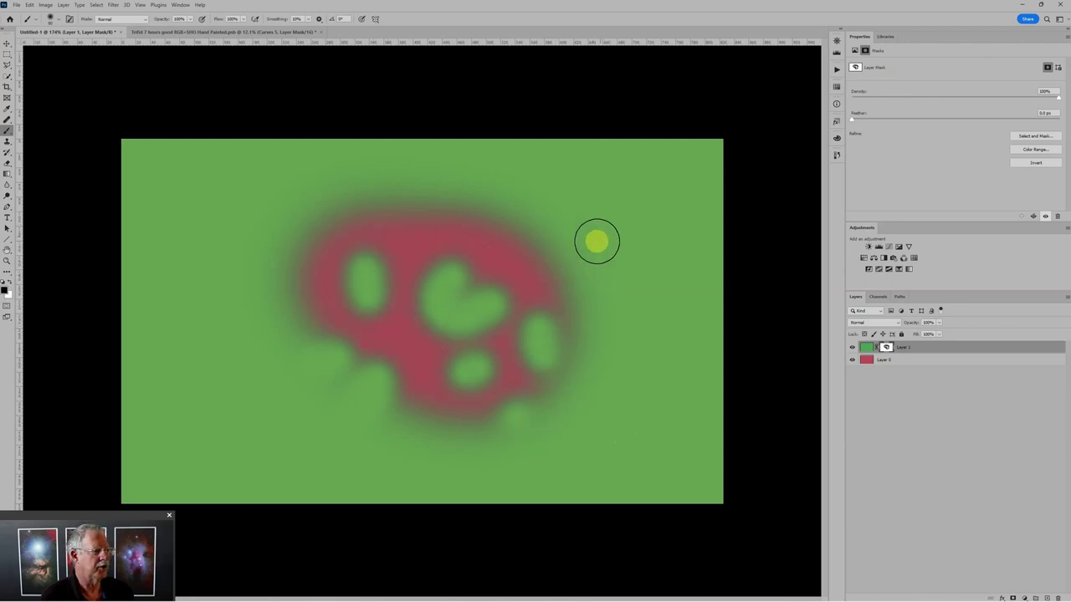
Dab separate black spots on Layer 1's mask in the green areas on both sides of the central shape.
{"action": "left_click", "coordinate": [609, 237]}
{"action": "left_click", "coordinate": [674, 364]}
{"action": "left_click", "coordinate": [223, 243]}
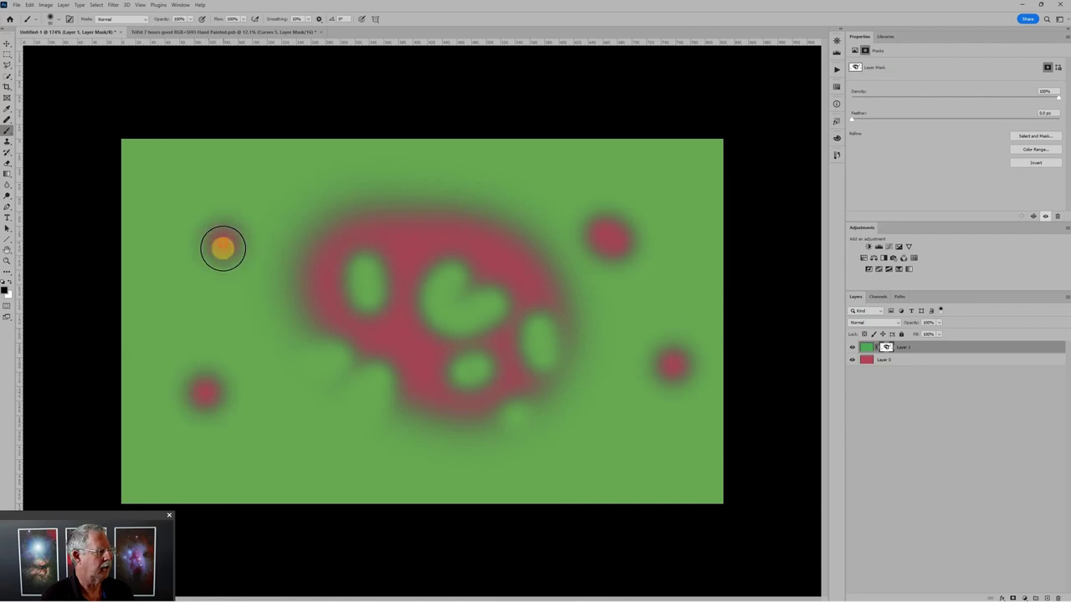
Dab one more black spot near the canvas's upper-left area and paint white over the lower-left and upper-right spots on Layer 1's mask.
{"action": "left_click", "coordinate": [269, 178]}
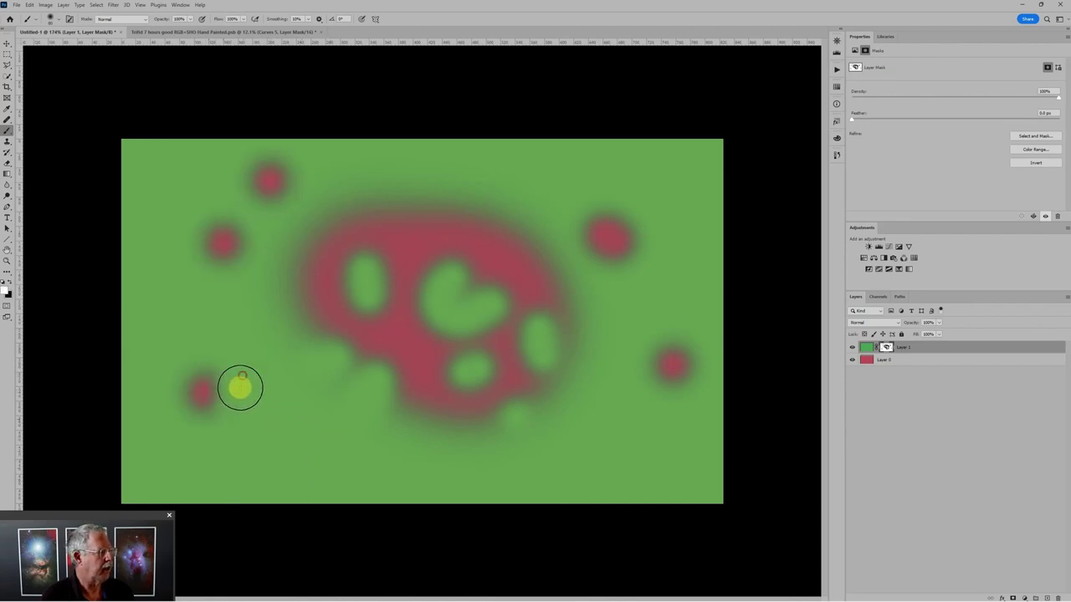
{"action": "left_click", "coordinate": [207, 393]}
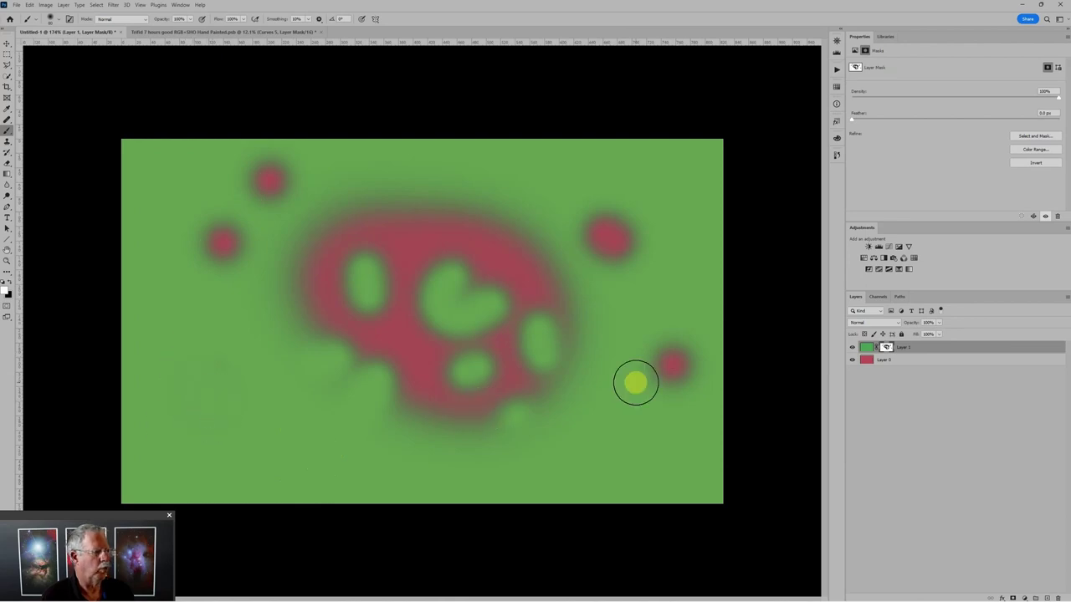
{"action": "left_click", "coordinate": [617, 230]}
{"action": "mouse_move", "coordinate": [581, 204]}
{"action": "left_mouse_down"}
{"action": "mouse_move", "coordinate": [612, 268]}
{"action": "mouse_move", "coordinate": [632, 255]}
{"action": "mouse_move", "coordinate": [631, 223]}
{"action": "left_mouse_up"}
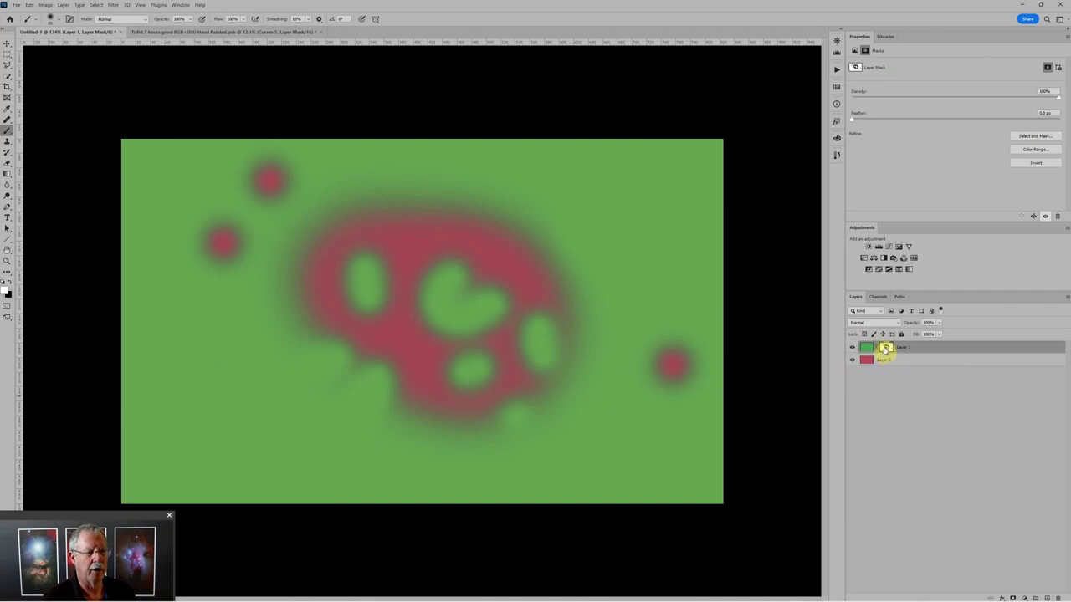
Draw a horizontal gradient with a black foreground on Layer 1's mask, from just outside the canvas's left edge to about the middle.
{"action": "left_click", "coordinate": [12, 175]}
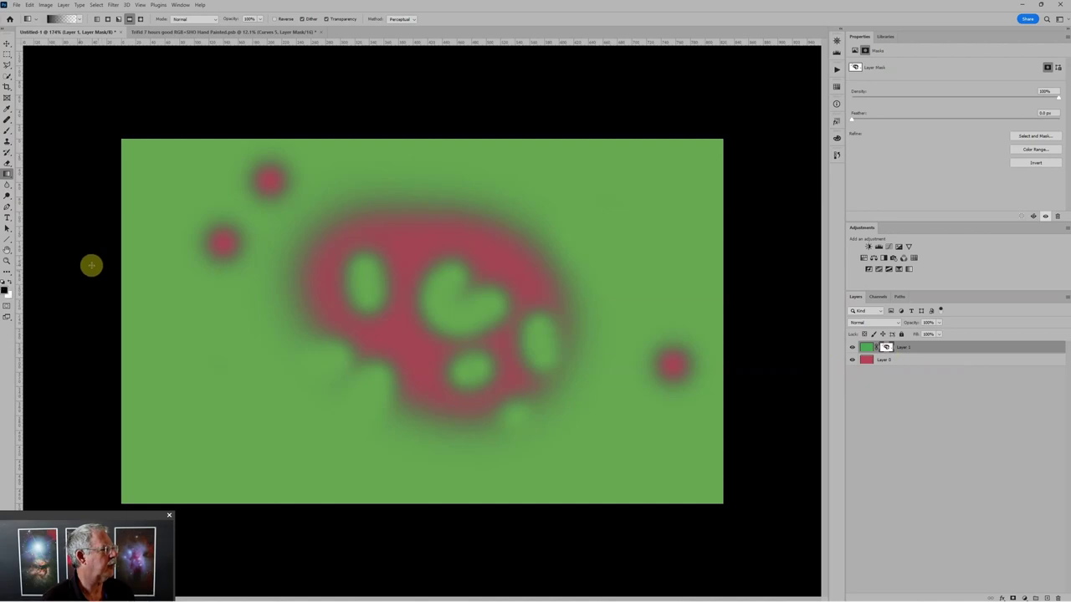
{"action": "left_click", "coordinate": [4, 285]}
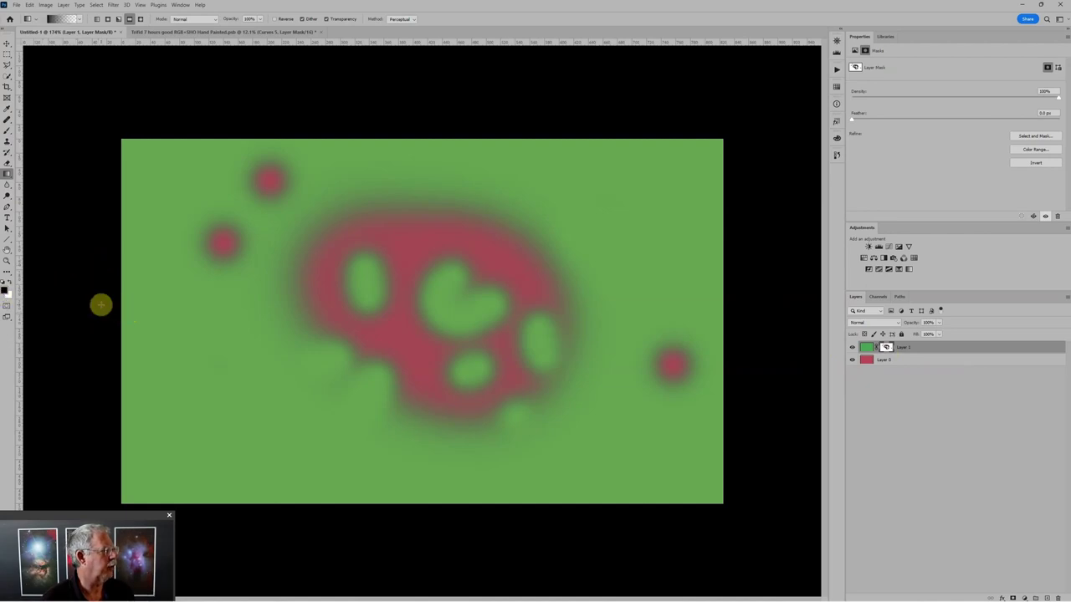
{"action": "left_click_drag", "start_coordinate": [103, 305], "coordinate": [431, 308]}
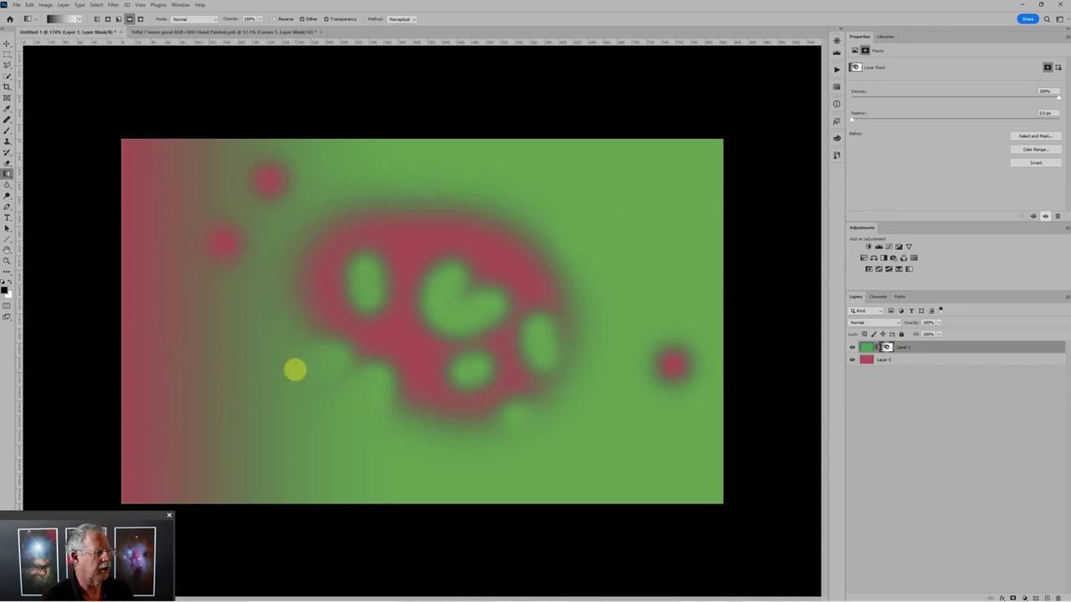
{"action": "left_click_drag", "start_coordinate": [139, 402], "coordinate": [479, 409]}
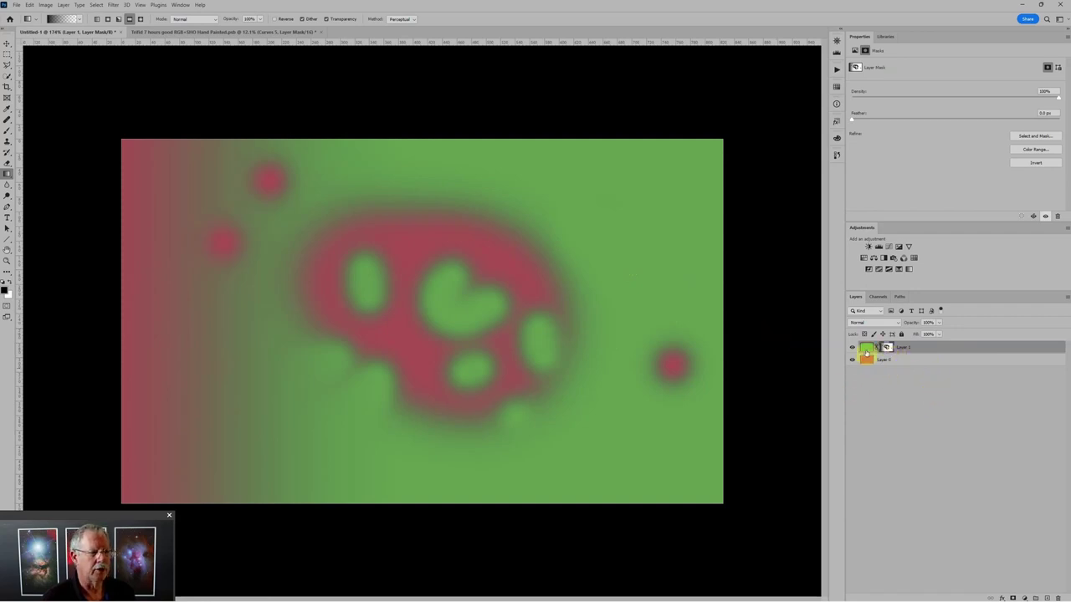
Darken Layer 1's pixels directly with Brightness/Contrast, using contrast 81, and revert to the history state before it.
{"action": "left_click", "coordinate": [866, 348]}
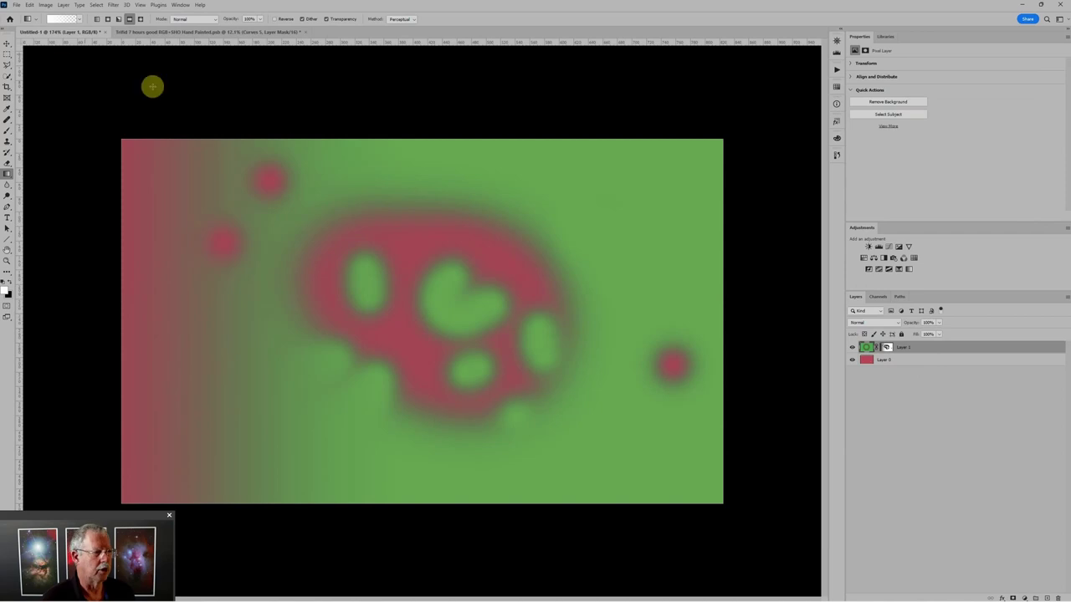
{"action": "left_click", "coordinate": [46, 8]}
{"action": "mouse_move", "coordinate": [65, 7]}
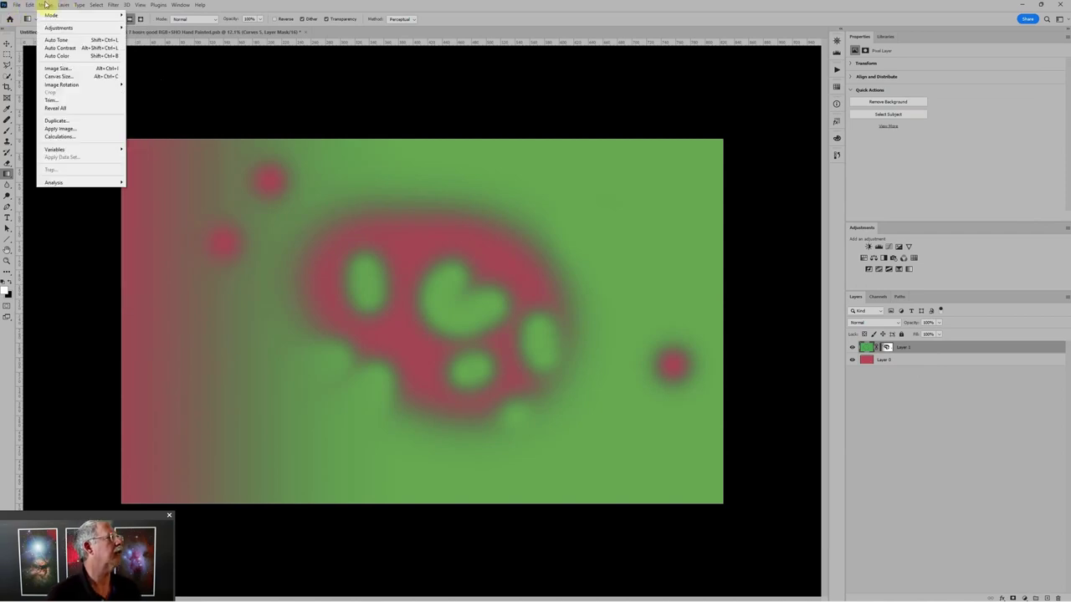
{"action": "mouse_move", "coordinate": [54, 28]}
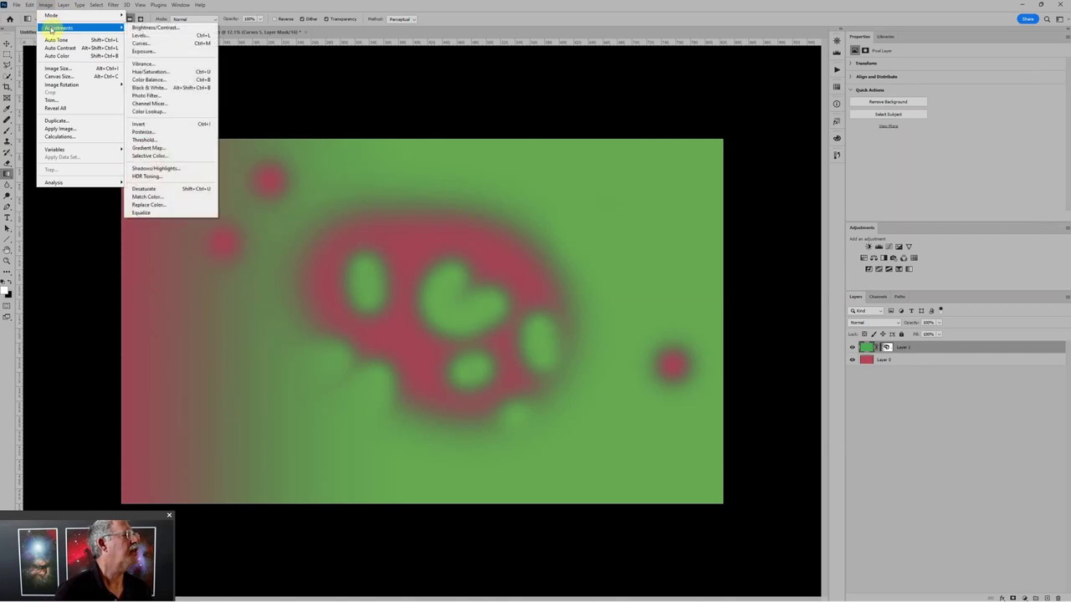
{"action": "left_click", "coordinate": [165, 30]}
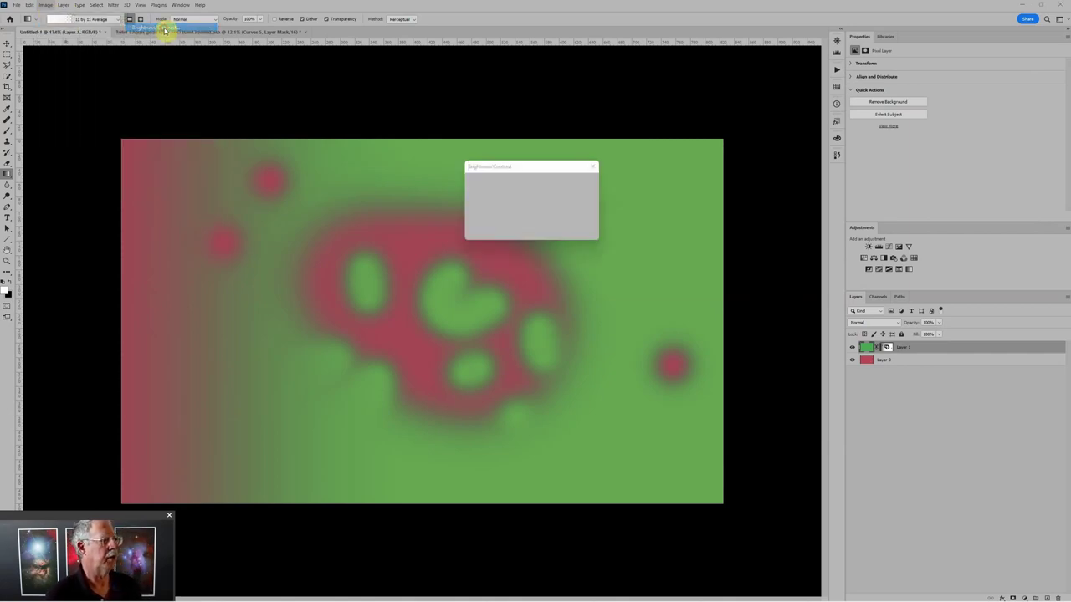
{"action": "left_click_drag", "start_coordinate": [514, 196], "coordinate": [492, 193]}
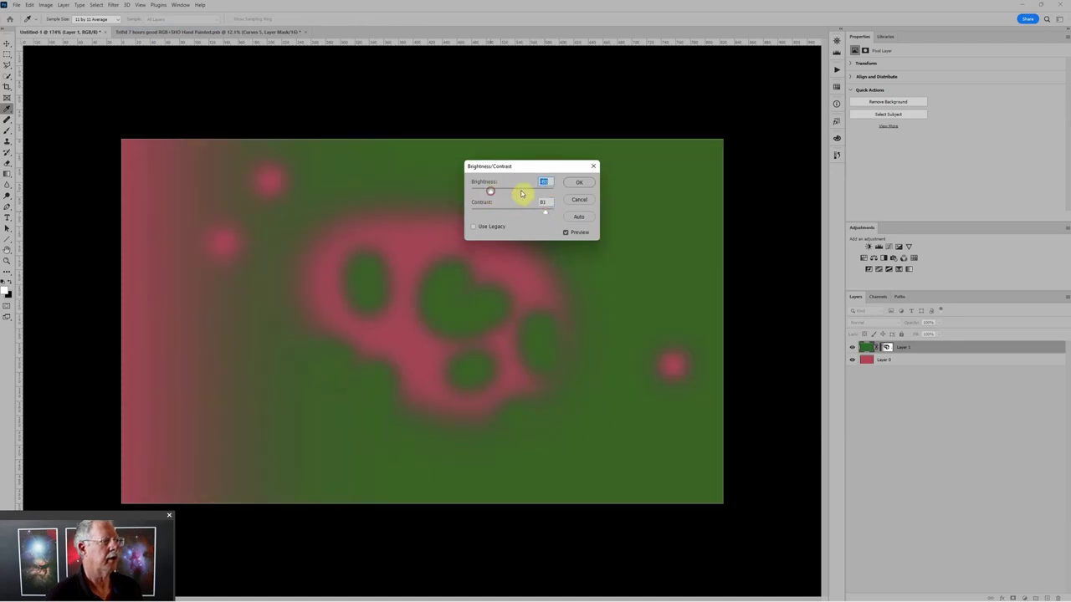
{"action": "left_click", "coordinate": [576, 183]}
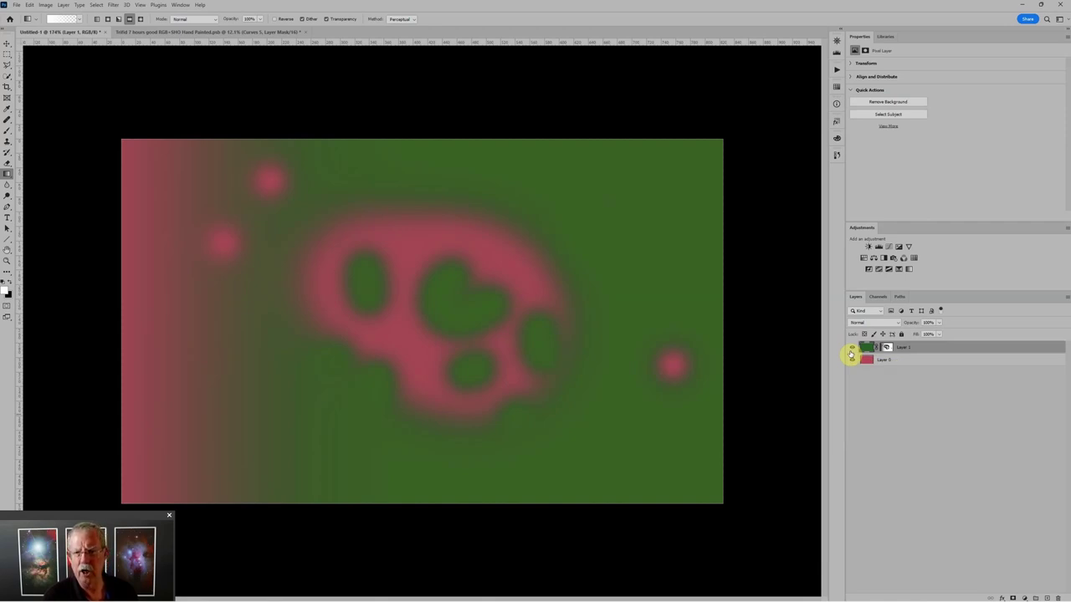
{"action": "left_click", "coordinate": [837, 156]}
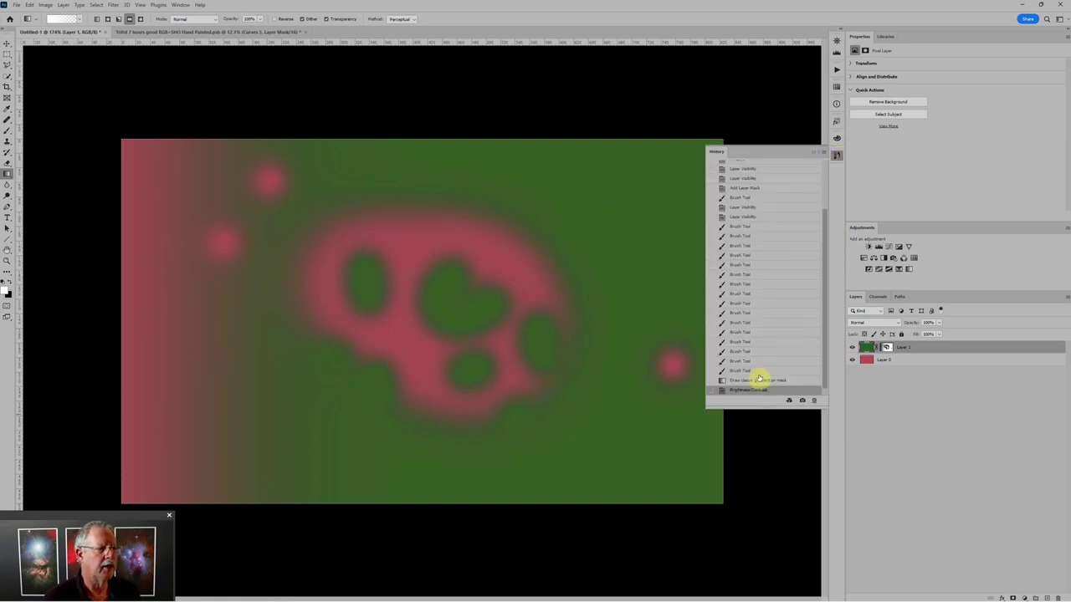
{"action": "left_click", "coordinate": [749, 380]}
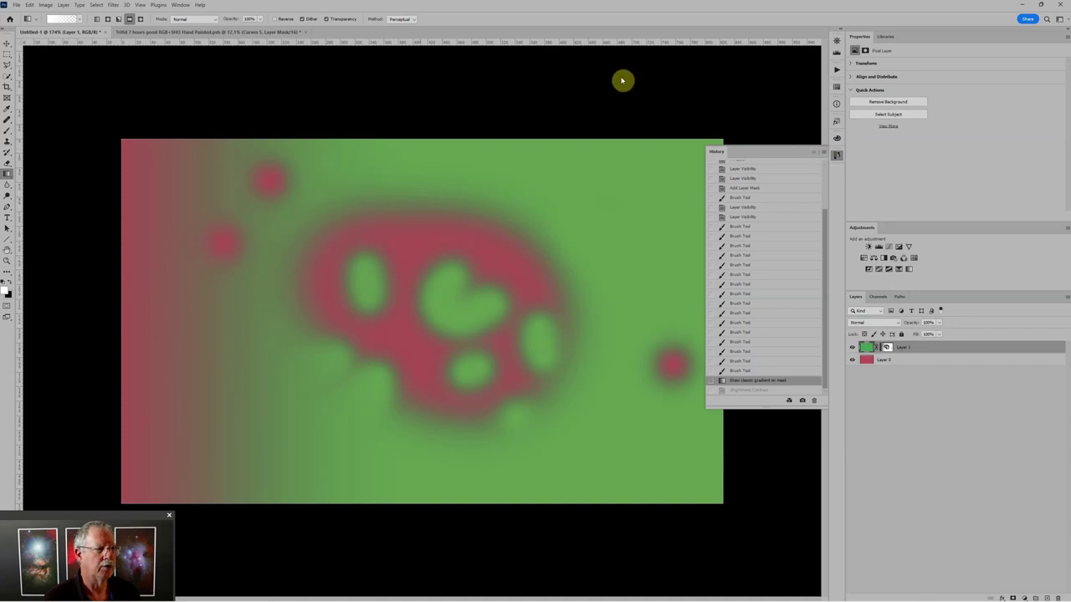
Add a Brightness/Contrast adjustment layer above Layer 1, keeping the default name and options.
{"action": "left_click", "coordinate": [66, 6]}
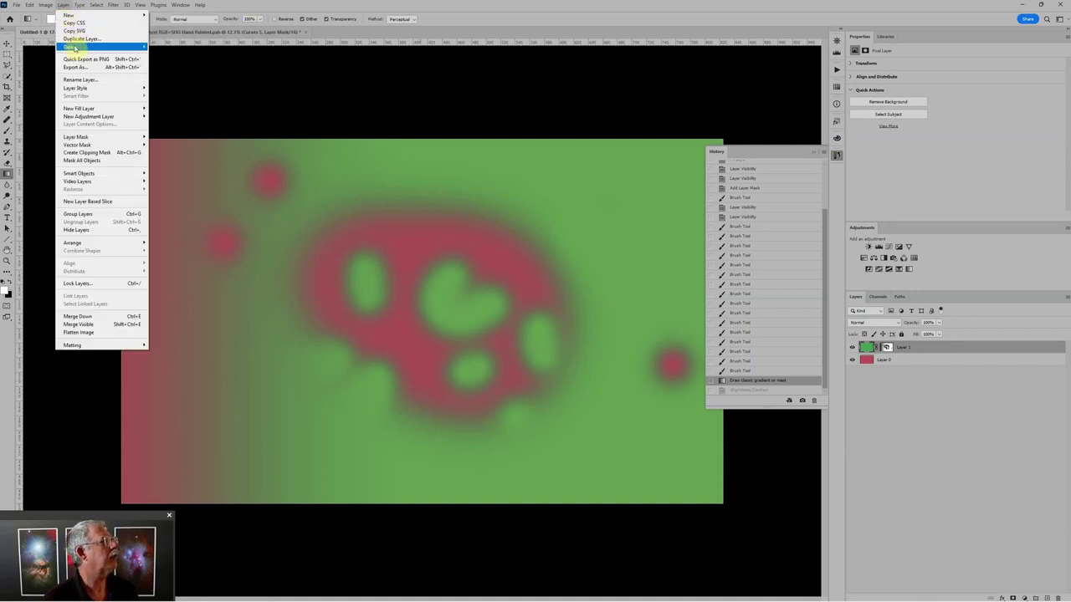
{"action": "mouse_move", "coordinate": [102, 140]}
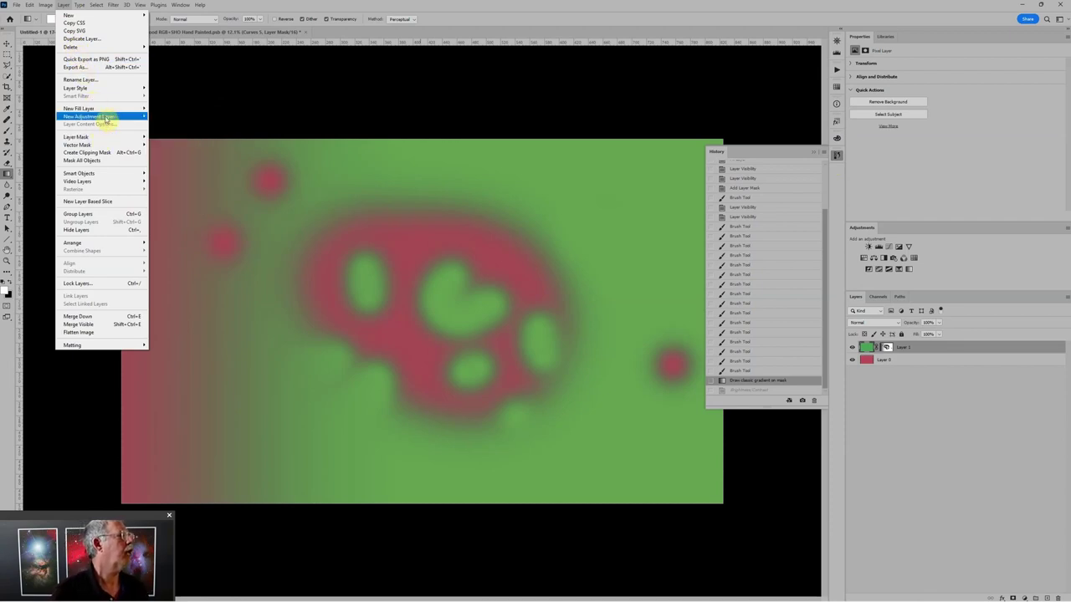
{"action": "mouse_move", "coordinate": [107, 122]}
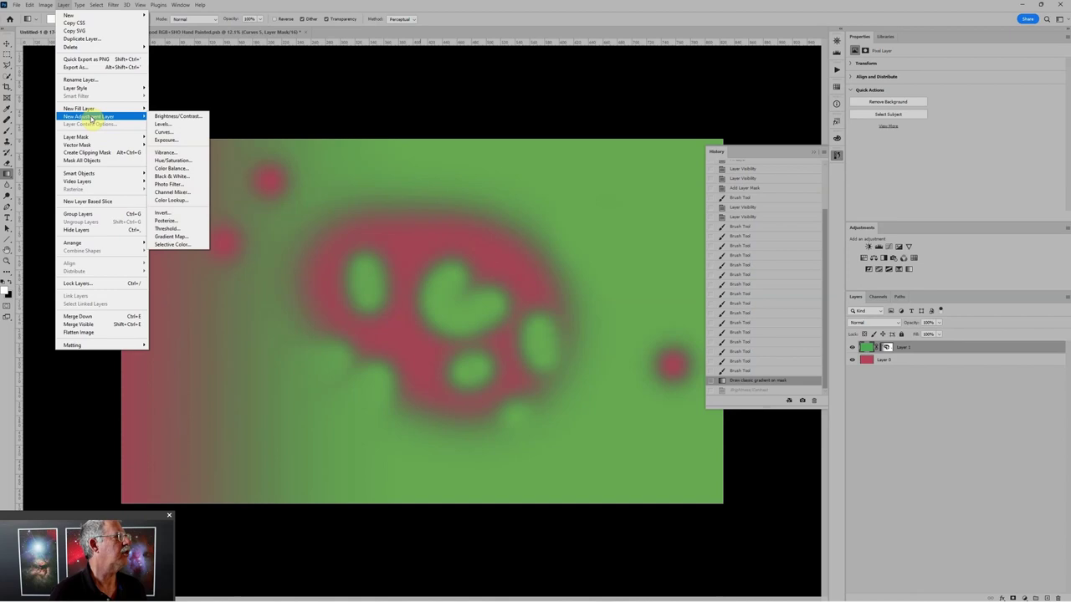
{"action": "left_click", "coordinate": [181, 120]}
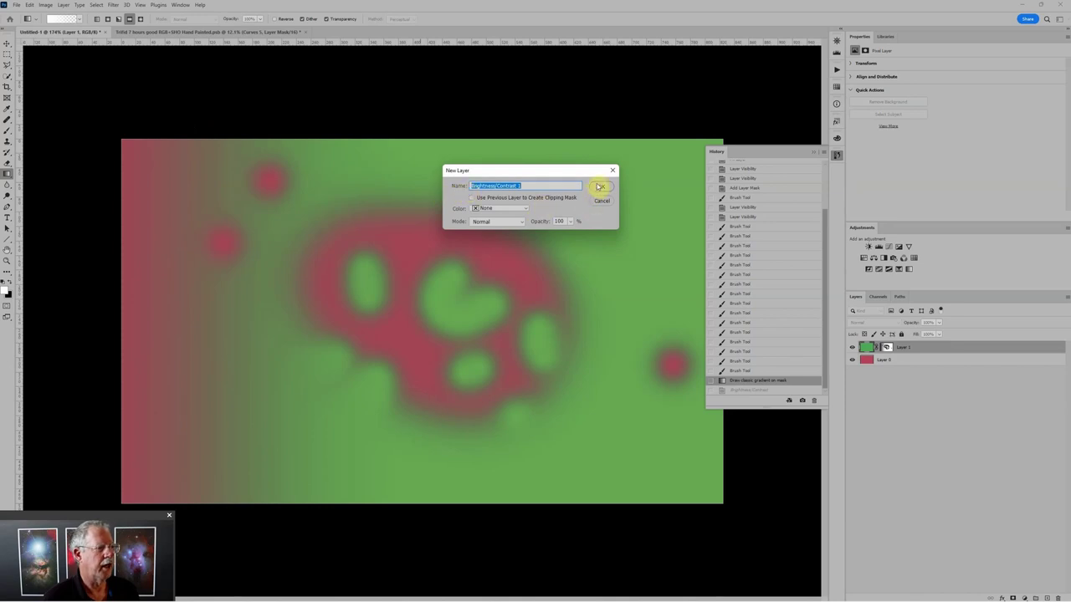
{"action": "left_click", "coordinate": [599, 188]}
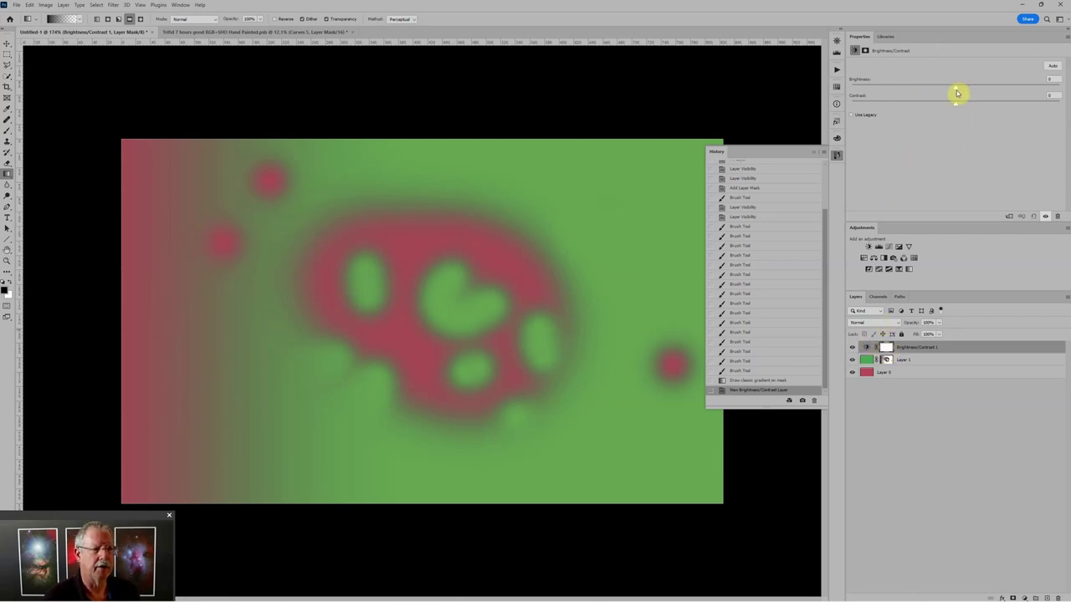
Try several brightness and contrast settings on the Brightness/Contrast adjustment layer, starting with brightness -104, and delete the layer.
{"action": "left_click_drag", "start_coordinate": [957, 90], "coordinate": [884, 92]}
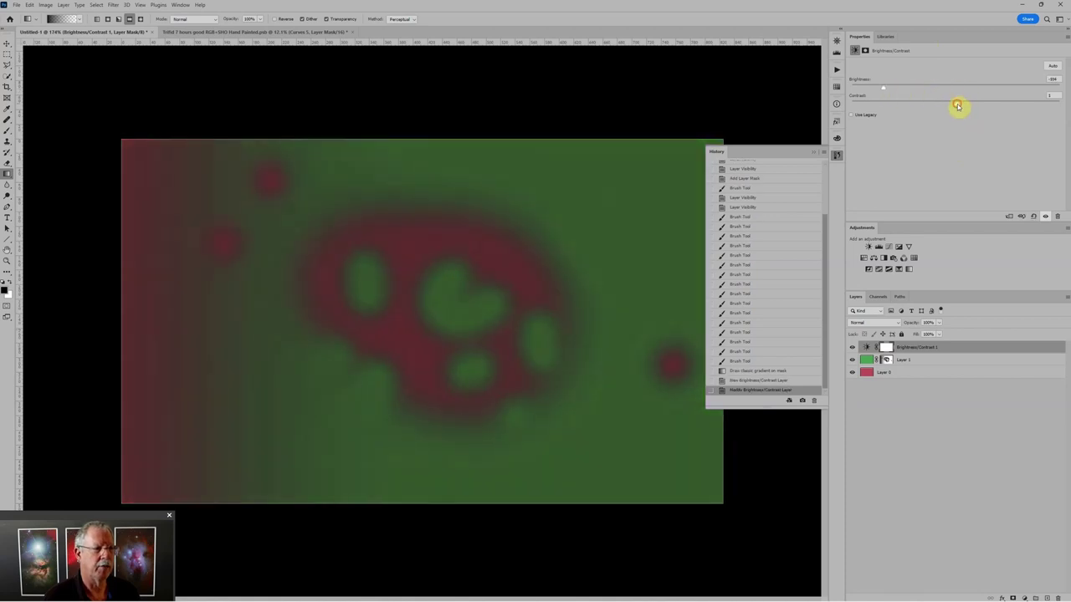
{"action": "left_click_drag", "start_coordinate": [956, 104], "coordinate": [1025, 101]}
{"action": "left_click_drag", "start_coordinate": [887, 90], "coordinate": [913, 94]}
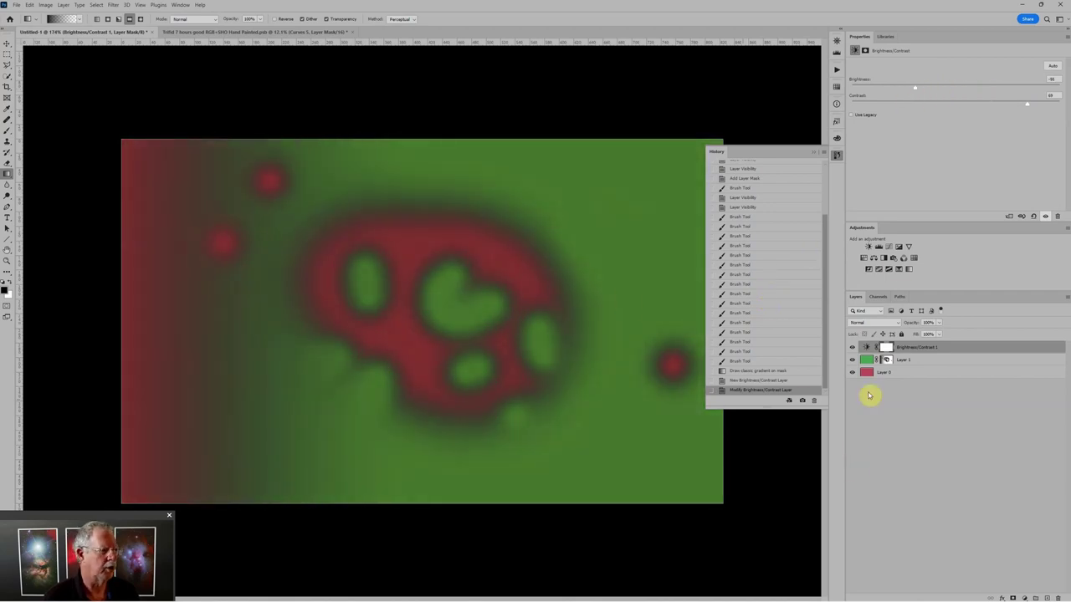
{"action": "mouse_move", "coordinate": [915, 88]}
{"action": "left_mouse_down"}
{"action": "mouse_move", "coordinate": [976, 91]}
{"action": "mouse_move", "coordinate": [922, 103]}
{"action": "mouse_move", "coordinate": [929, 89]}
{"action": "left_mouse_up"}
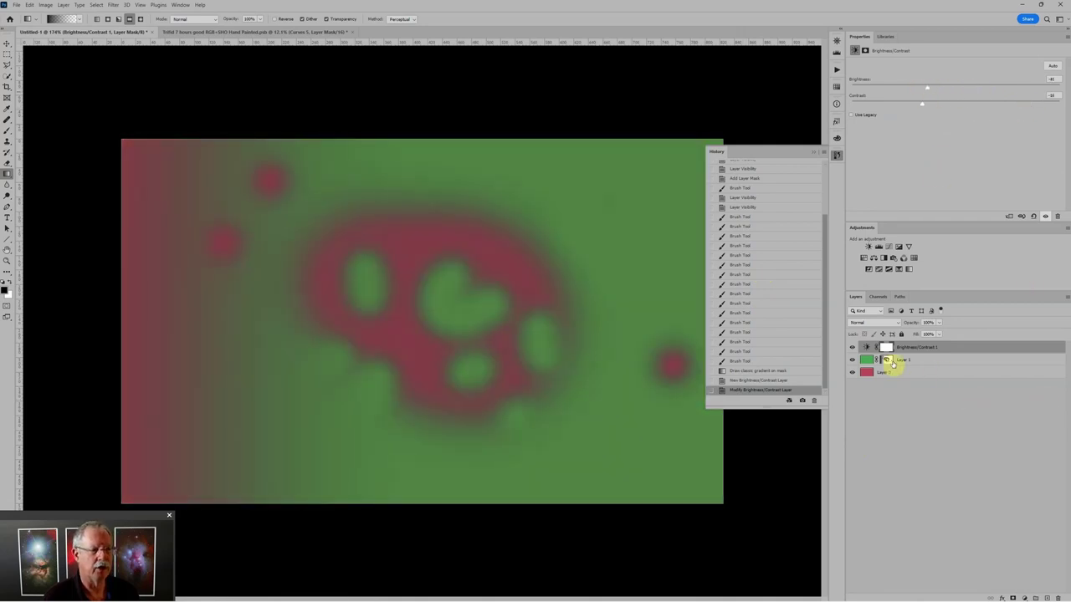
{"action": "left_click_drag", "start_coordinate": [867, 347], "coordinate": [1061, 595]}
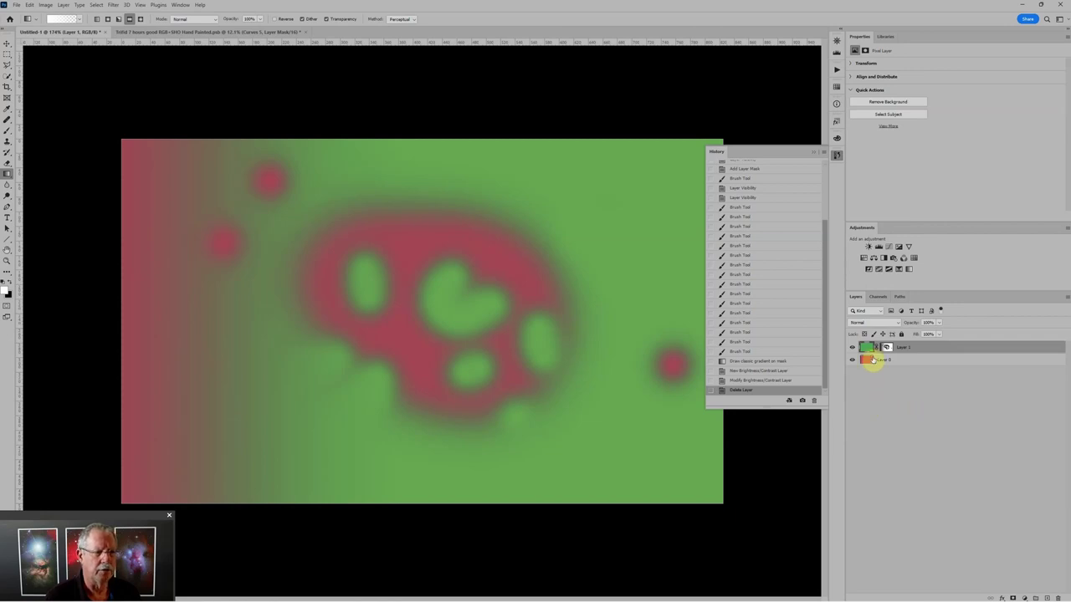
Add a Levels adjustment layer above Layer 1 with the black input at 16, midtones at 0.94 and the white input at 219.
{"action": "left_click", "coordinate": [878, 247]}
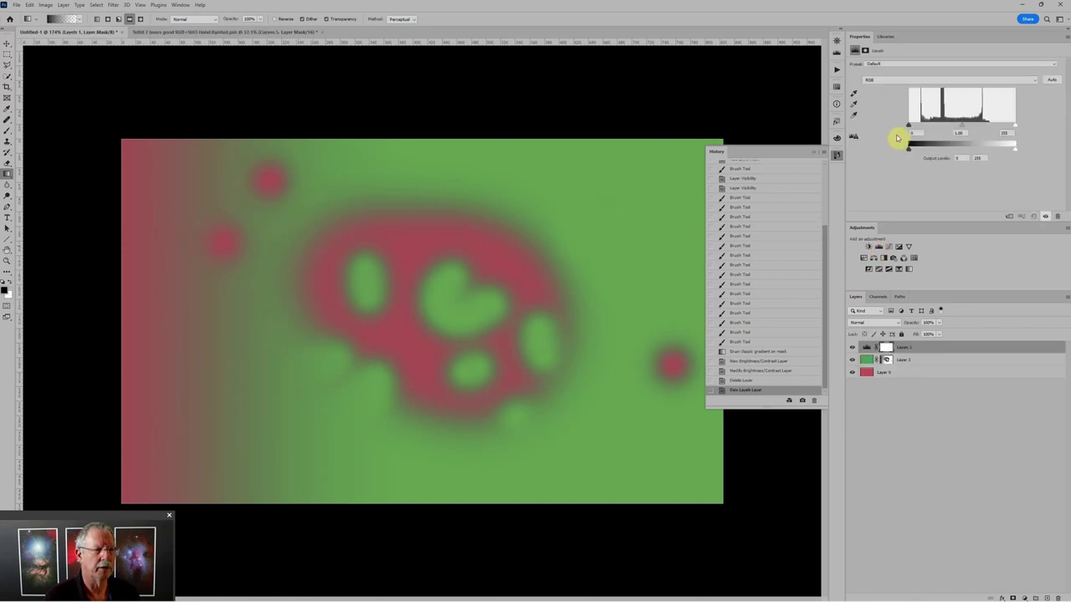
{"action": "left_click_drag", "start_coordinate": [908, 126], "coordinate": [915, 125]}
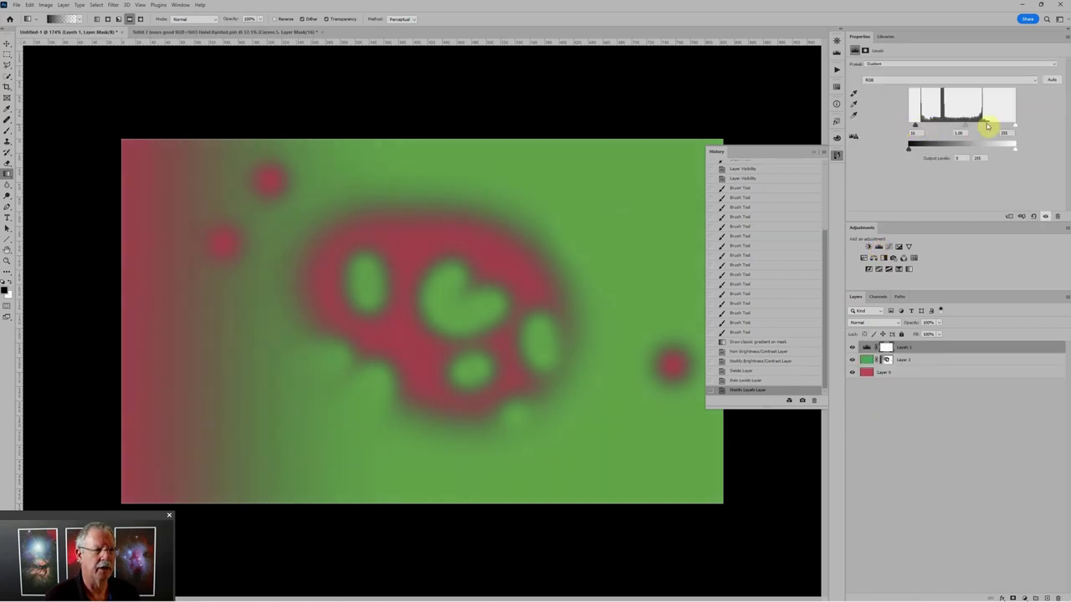
{"action": "left_click_drag", "start_coordinate": [1015, 125], "coordinate": [961, 129]}
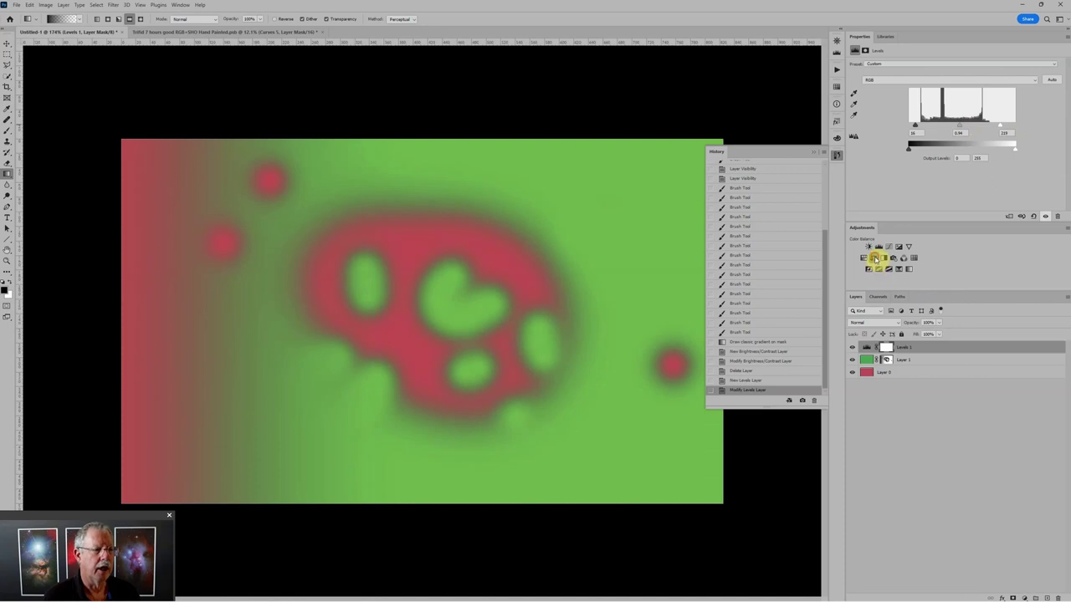
Add a Color Balance adjustment layer and shift its midtones to red +20, magenta -41 and about +52 blue.
{"action": "left_click", "coordinate": [873, 258]}
{"action": "left_click_drag", "start_coordinate": [946, 83], "coordinate": [963, 82]}
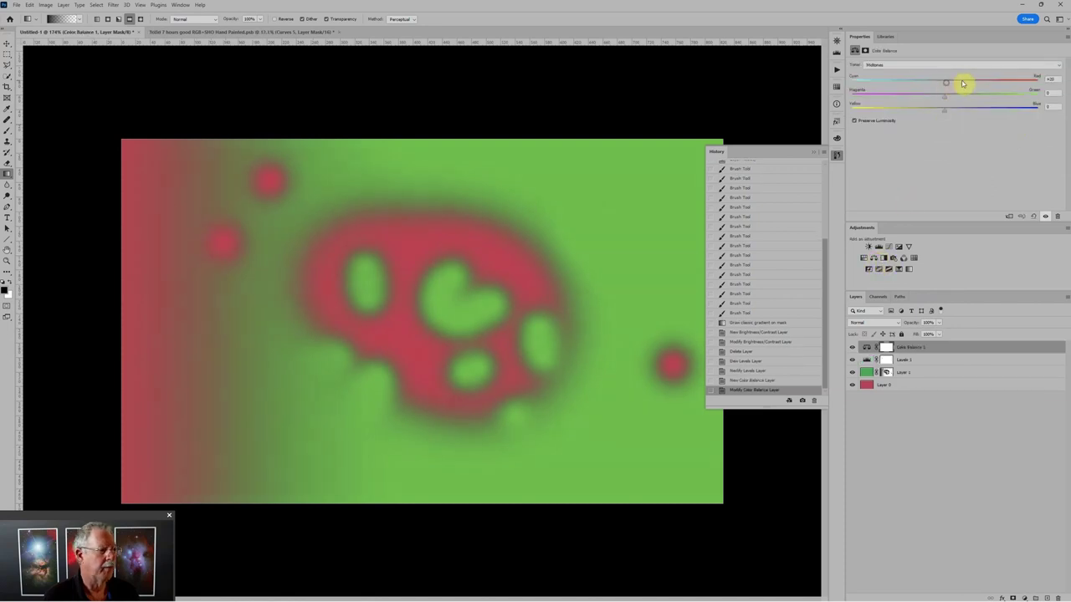
{"action": "left_click_drag", "start_coordinate": [906, 104], "coordinate": [995, 110]}
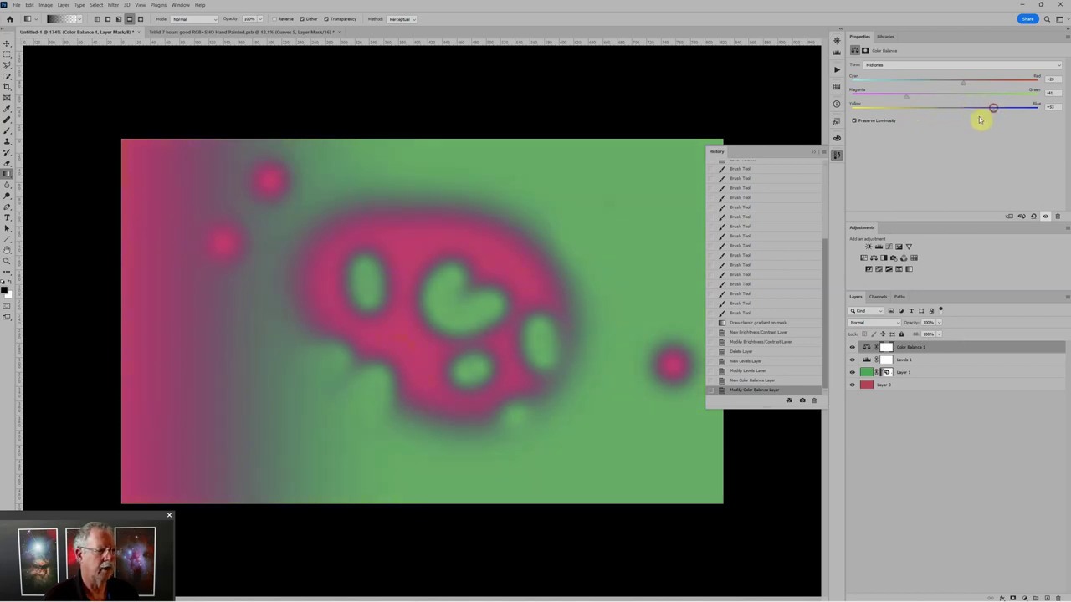
Try hue and saturation shifts on a new Hue/Saturation adjustment layer, and delete that layer after resetting it.
{"action": "left_click", "coordinate": [862, 258]}
{"action": "left_click_drag", "start_coordinate": [954, 112], "coordinate": [986, 116]}
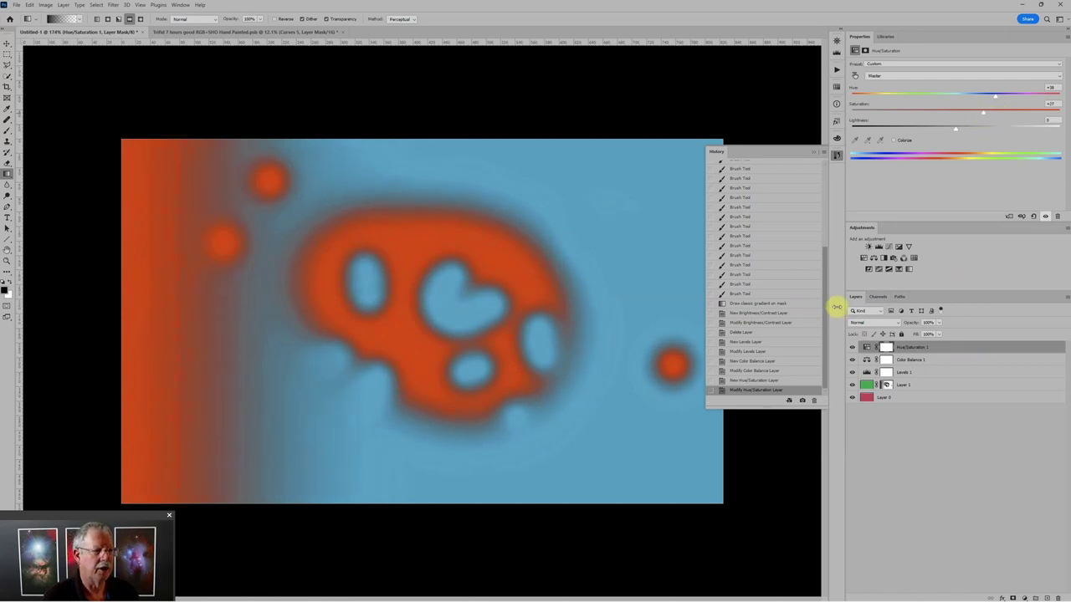
{"action": "left_click_drag", "start_coordinate": [985, 109], "coordinate": [957, 118]}
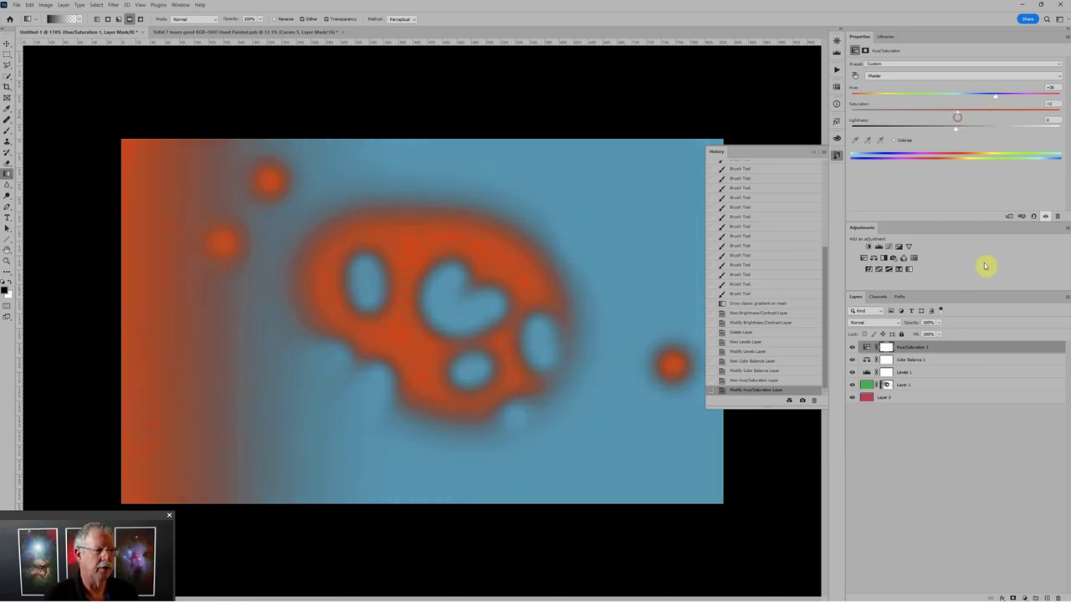
{"action": "left_click", "coordinate": [1034, 218]}
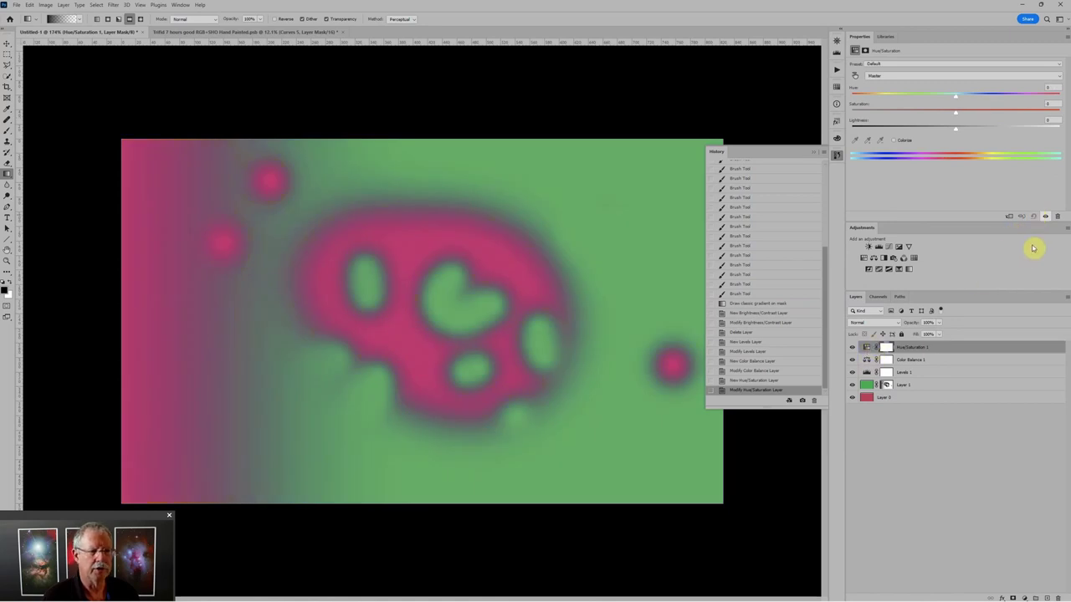
{"action": "left_click", "coordinate": [1058, 217]}
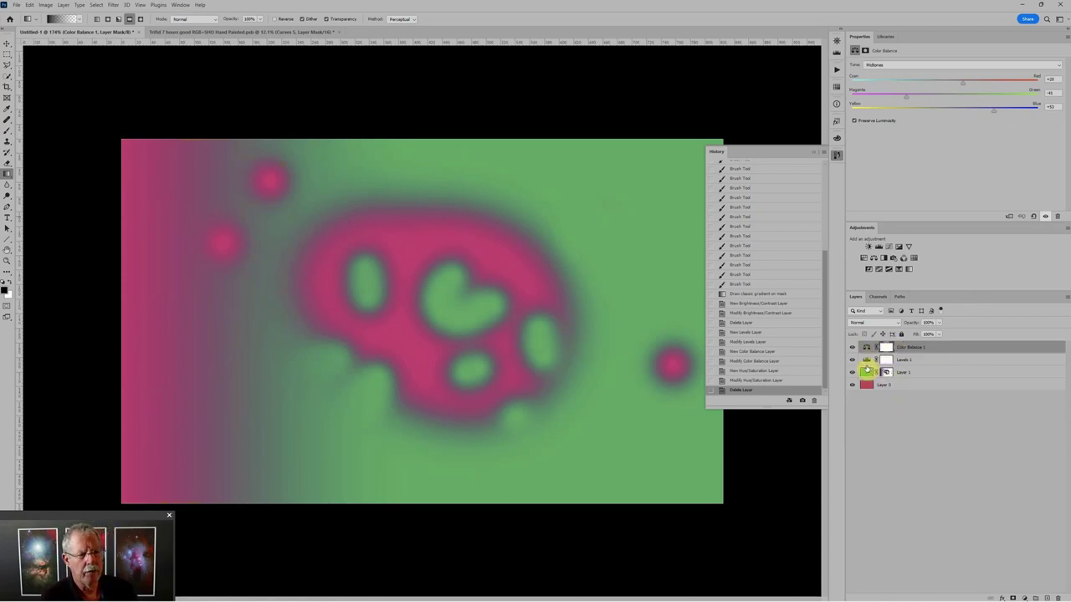
Preview the blend modes, including Hue, on the Color Balance adjustment layer.
{"action": "left_click", "coordinate": [899, 324]}
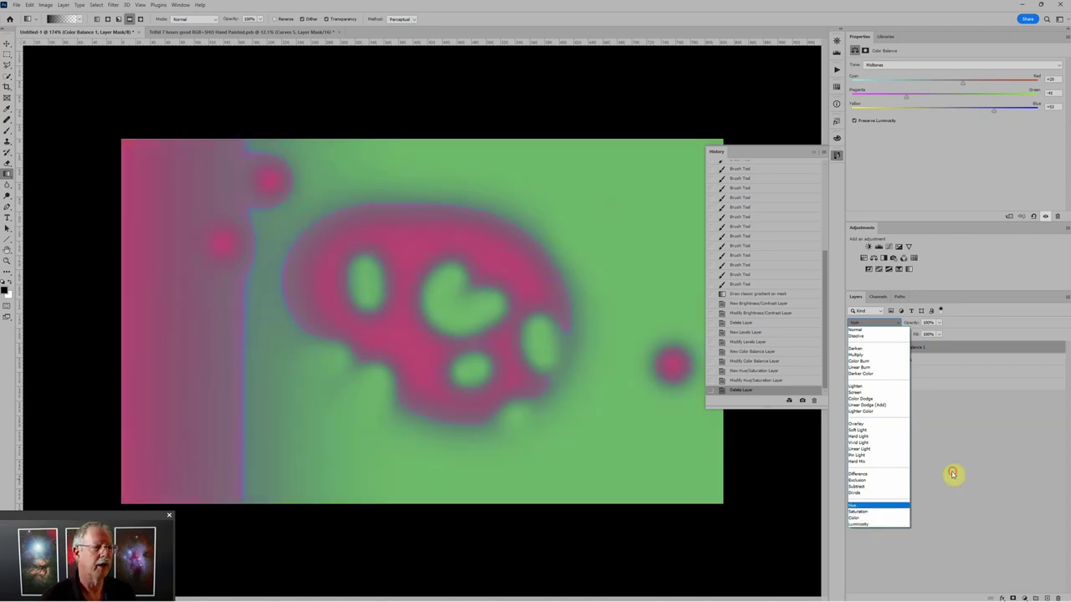
{"action": "left_click", "coordinate": [951, 473]}
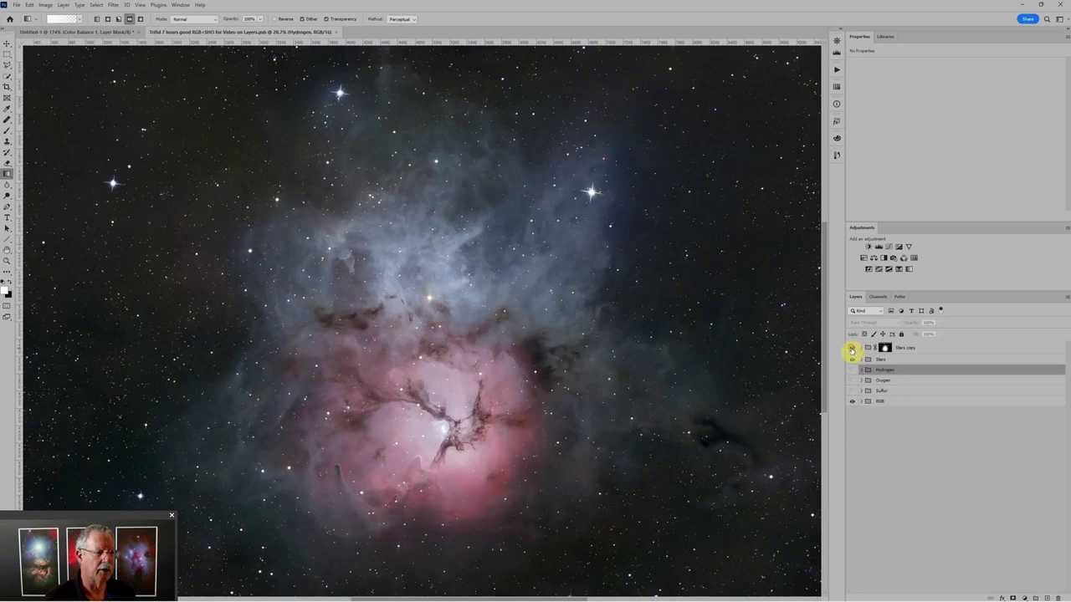
Hide the Stars copy and Stars groups and show the Sulfur group above the RGB group.
{"action": "left_click", "coordinate": [852, 348]}
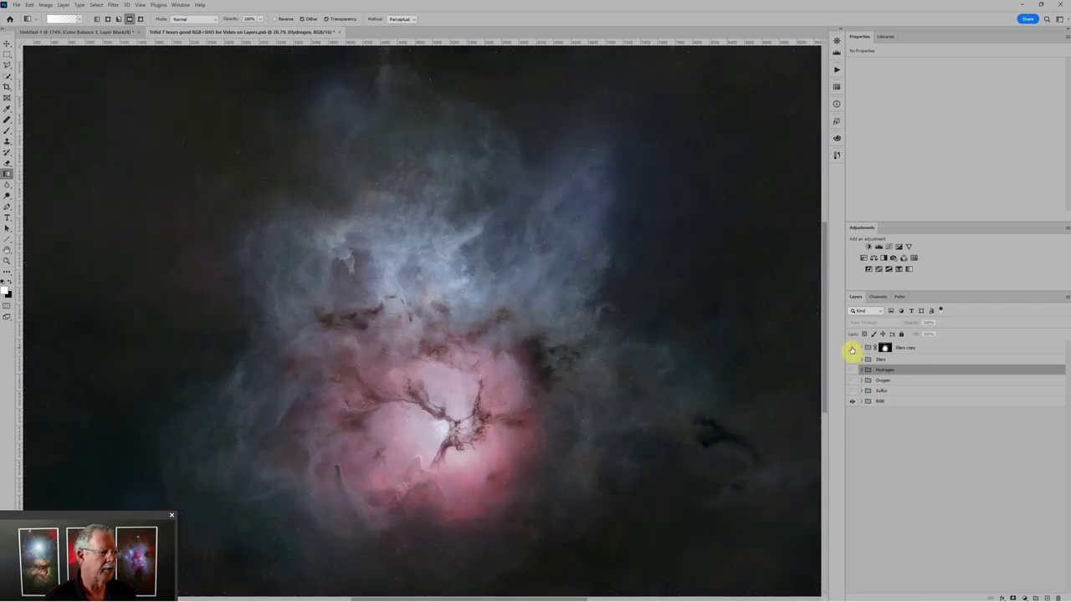
{"action": "key", "text": "ctrl+minus"}
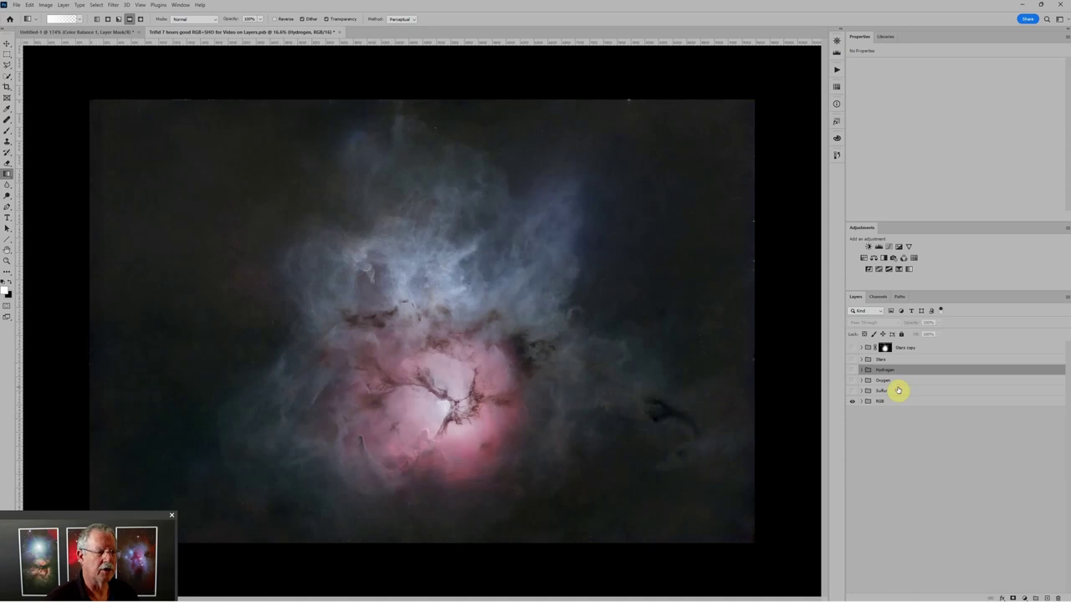
{"action": "left_click", "coordinate": [894, 391]}
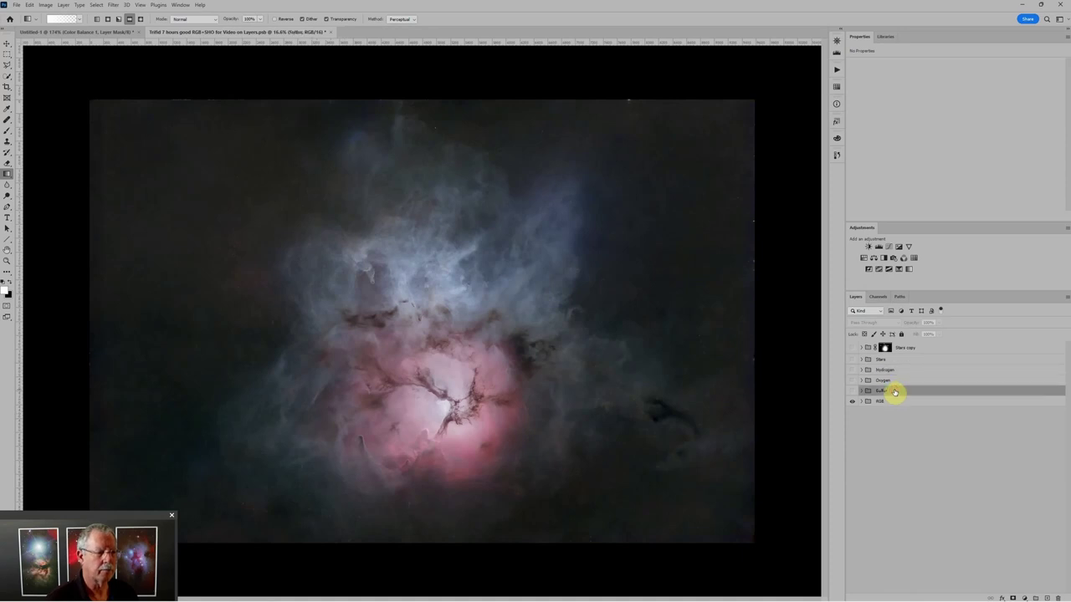
{"action": "left_click", "coordinate": [851, 392]}
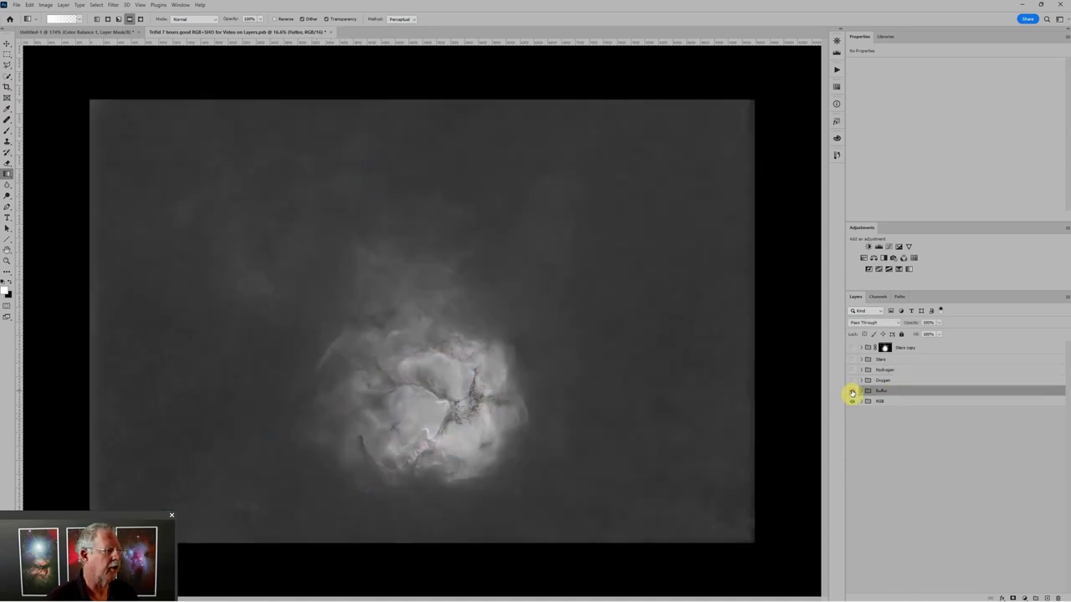
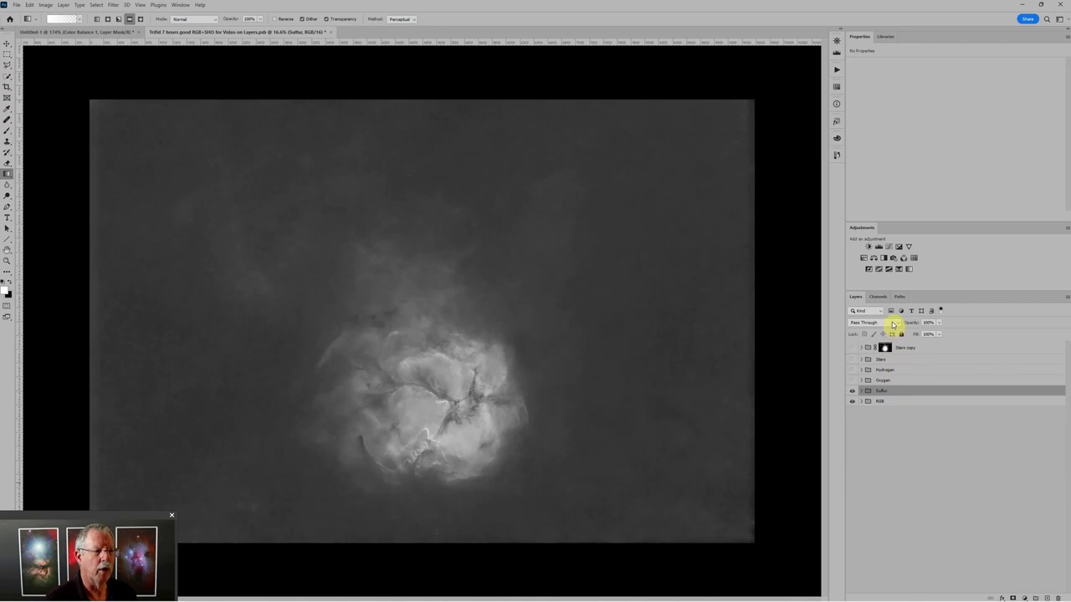
Set the Sulfur group's blend mode to Screen and enable its Levels adjustment with the midtones at 0.52.
{"action": "left_click", "coordinate": [893, 324]}
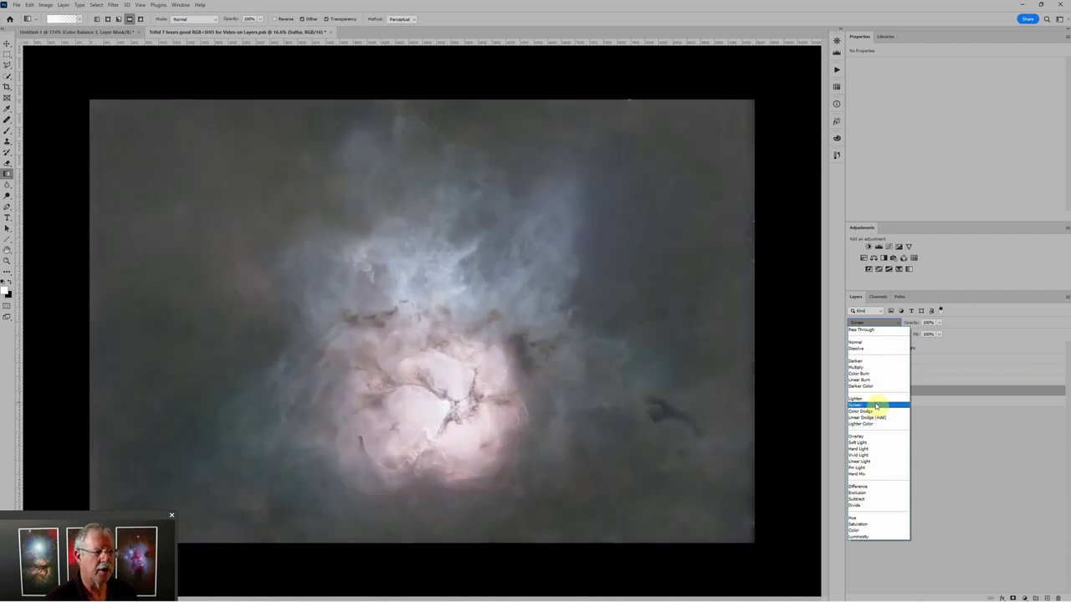
{"action": "left_click", "coordinate": [872, 405]}
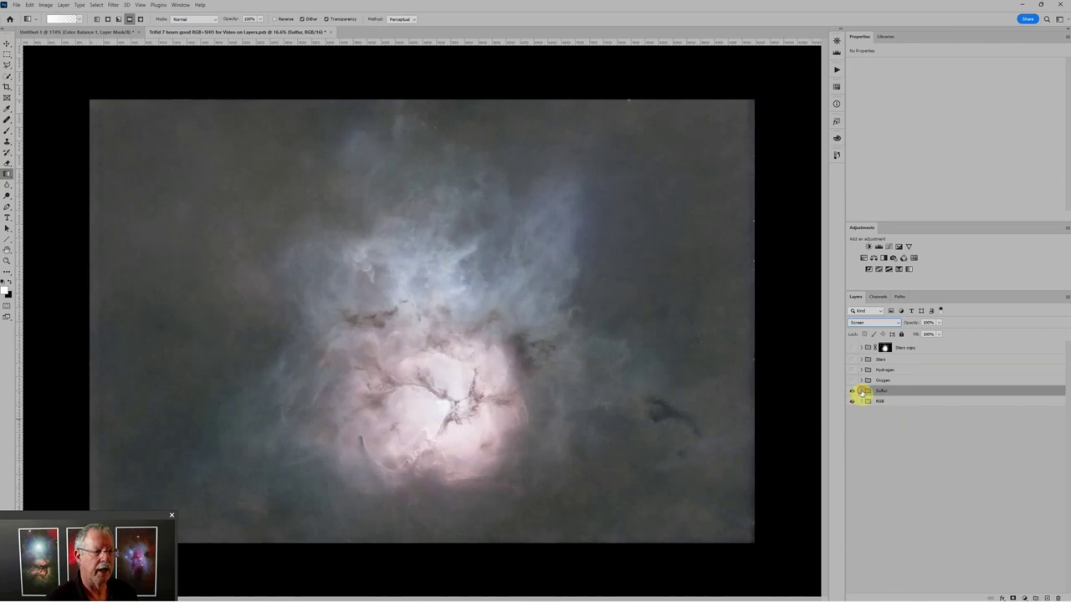
{"action": "left_click", "coordinate": [862, 392]}
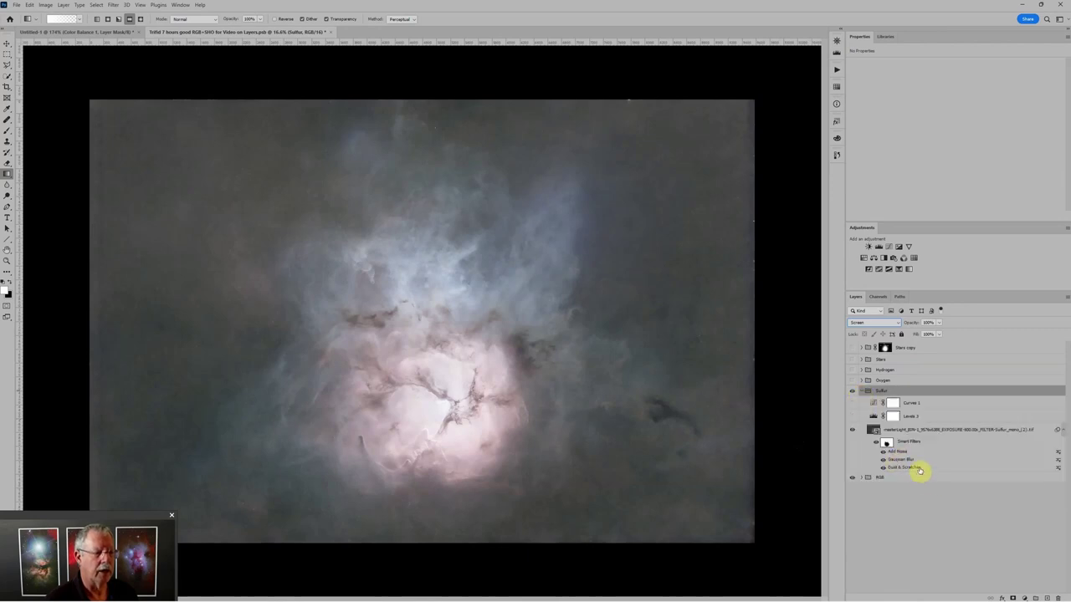
{"action": "left_click", "coordinate": [852, 417]}
{"action": "left_click", "coordinate": [873, 415]}
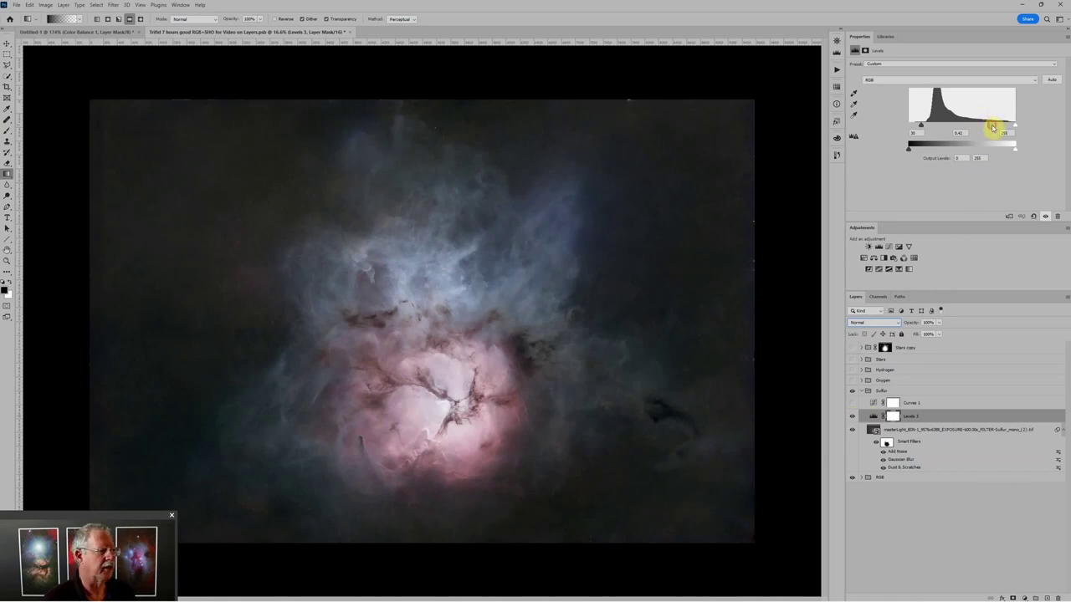
{"action": "left_click_drag", "start_coordinate": [993, 127], "coordinate": [987, 127]}
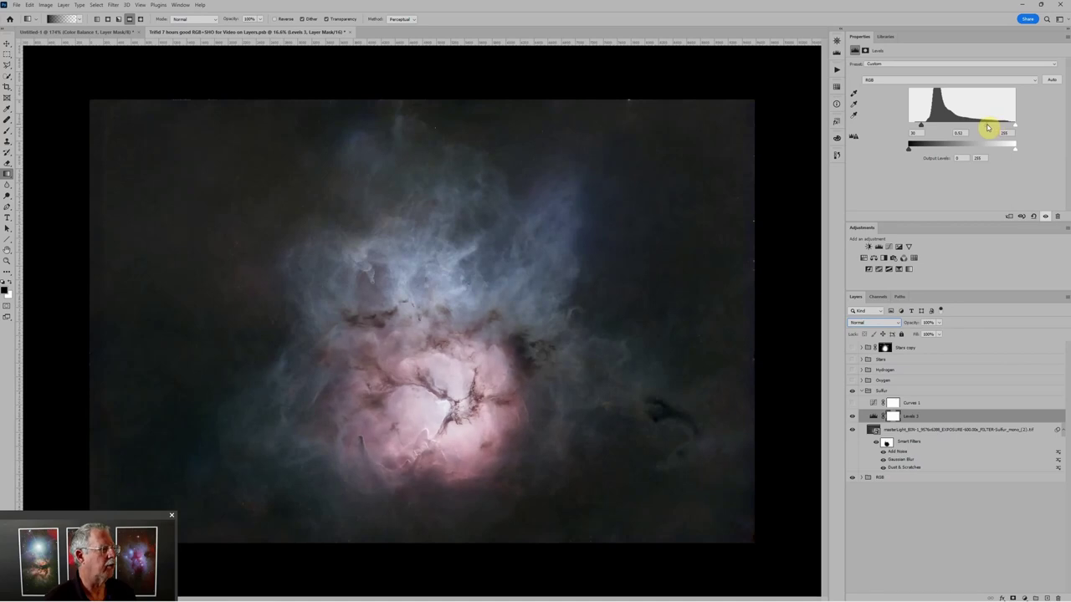
Compare the nebula with and without the Sulfur group by toggling the group's visibility.
{"action": "left_click", "coordinate": [850, 391]}
{"action": "left_click", "coordinate": [849, 390]}
{"action": "left_click", "coordinate": [850, 391]}
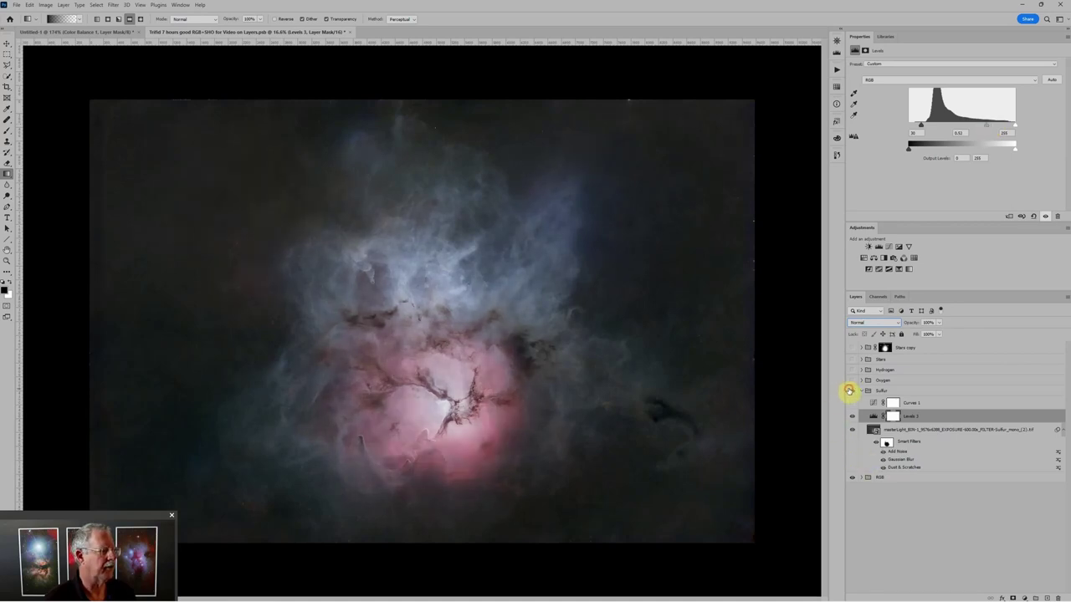
{"action": "left_click", "coordinate": [850, 390]}
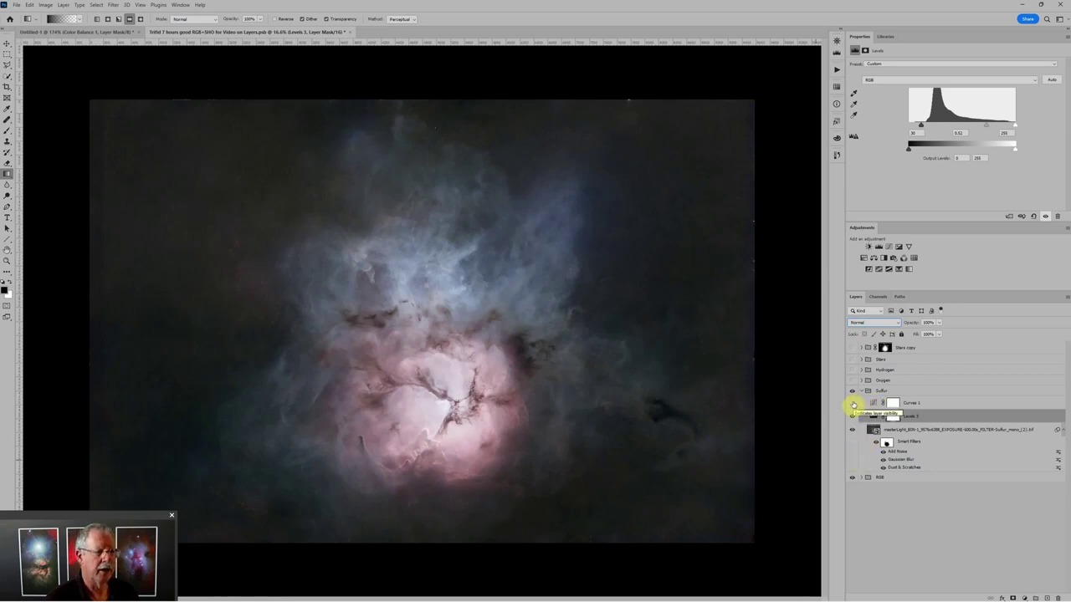
Show the Sulfur group's Curves adjustment and inspect its colour on its own by temporarily hiding the RGB group.
{"action": "left_click", "coordinate": [853, 404]}
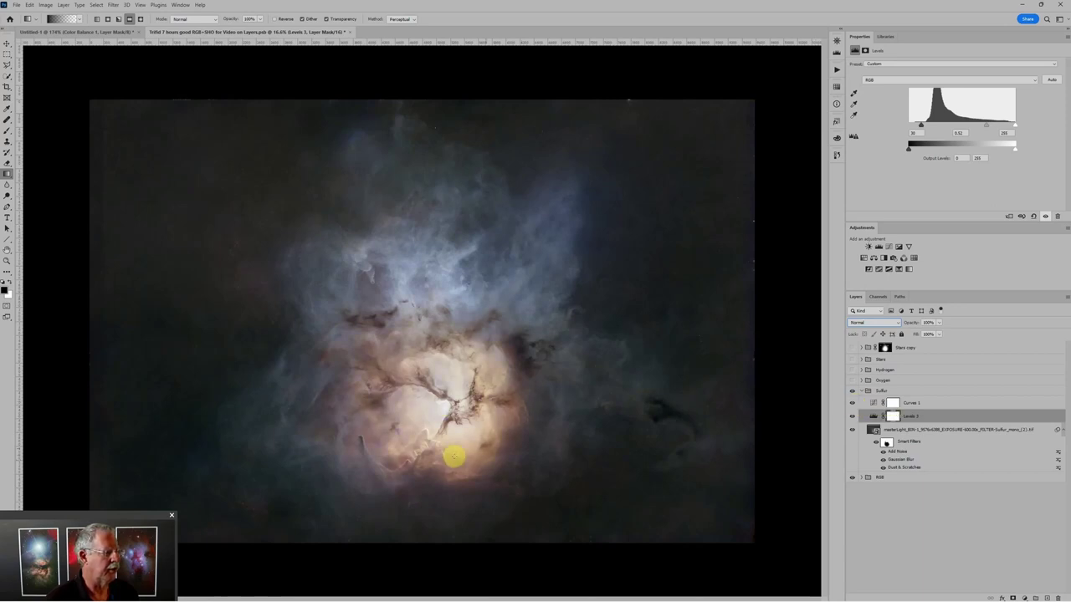
{"action": "left_click", "coordinate": [875, 404]}
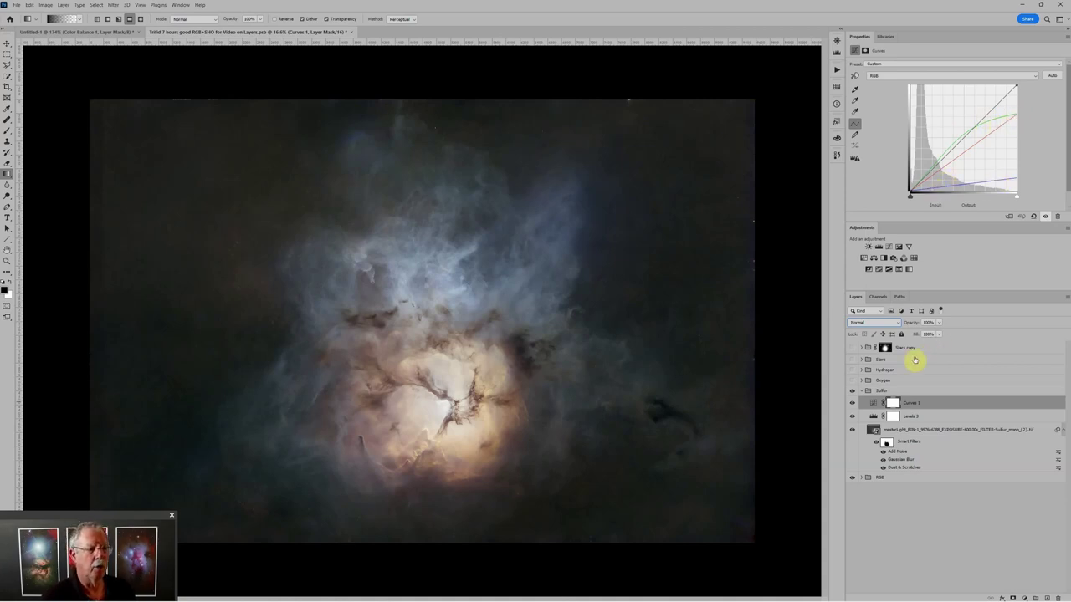
{"action": "left_click", "coordinate": [852, 479]}
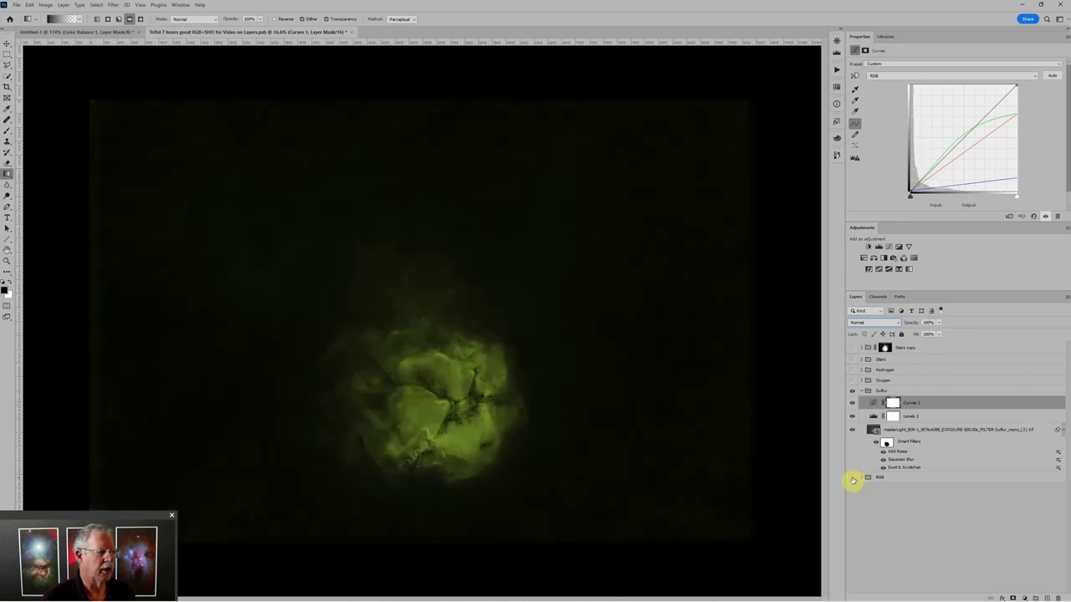
{"action": "left_click", "coordinate": [853, 479]}
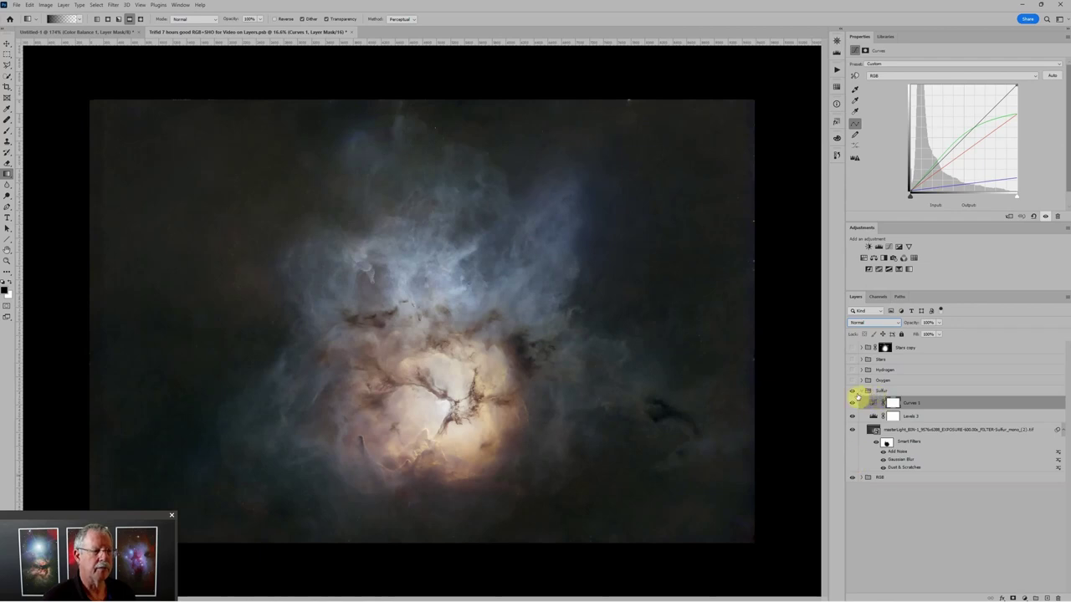
In the Sulfur group's Curves adjustment, raise the red curve's white end to about 205 and the blue curve's to 47.
{"action": "left_click", "coordinate": [870, 403]}
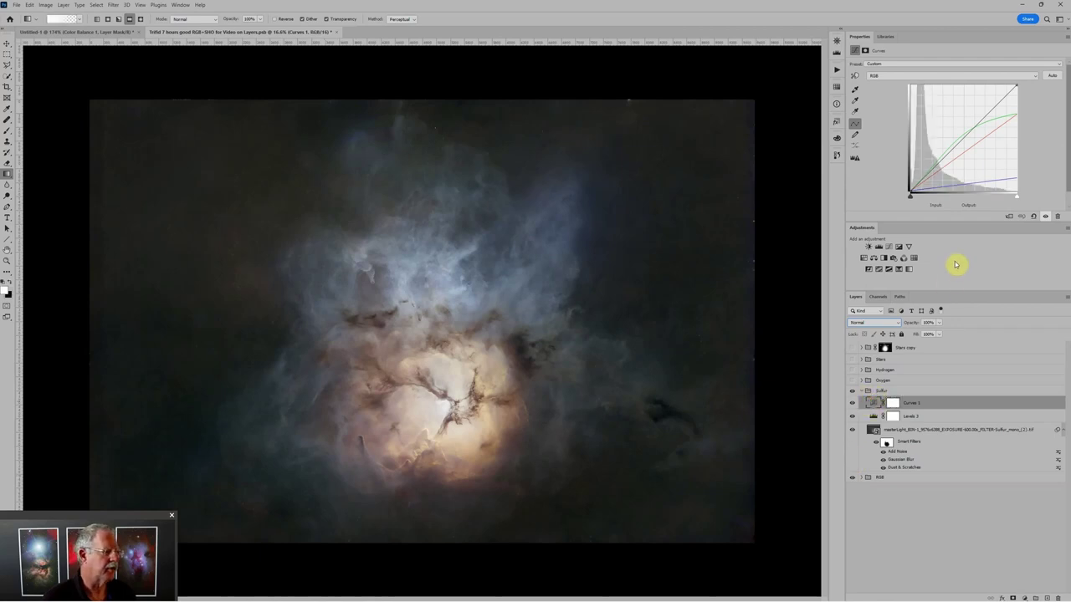
{"action": "left_click", "coordinate": [956, 75]}
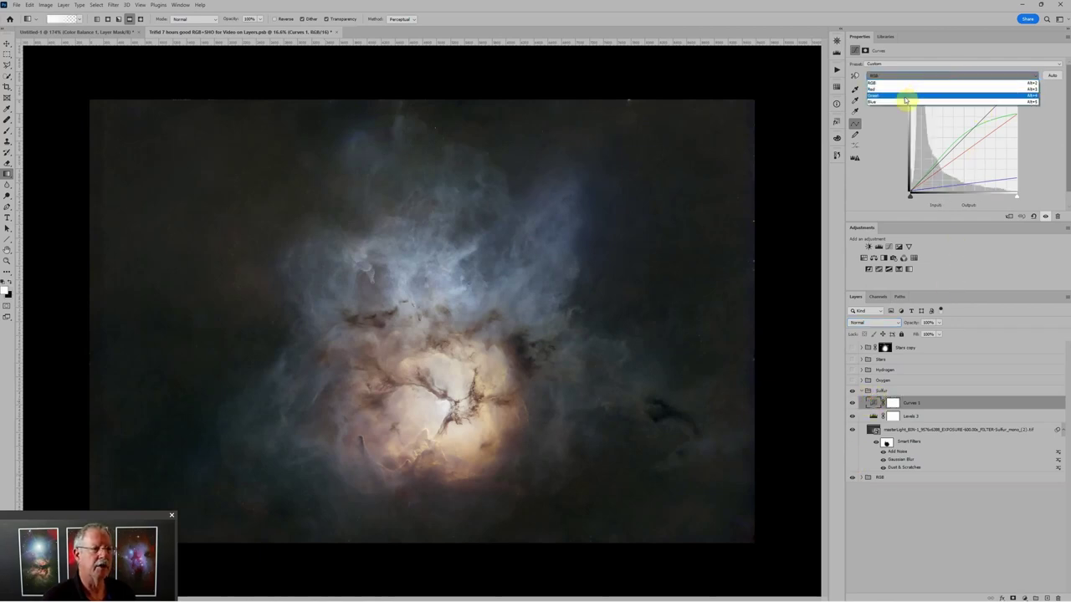
{"action": "left_click", "coordinate": [907, 88]}
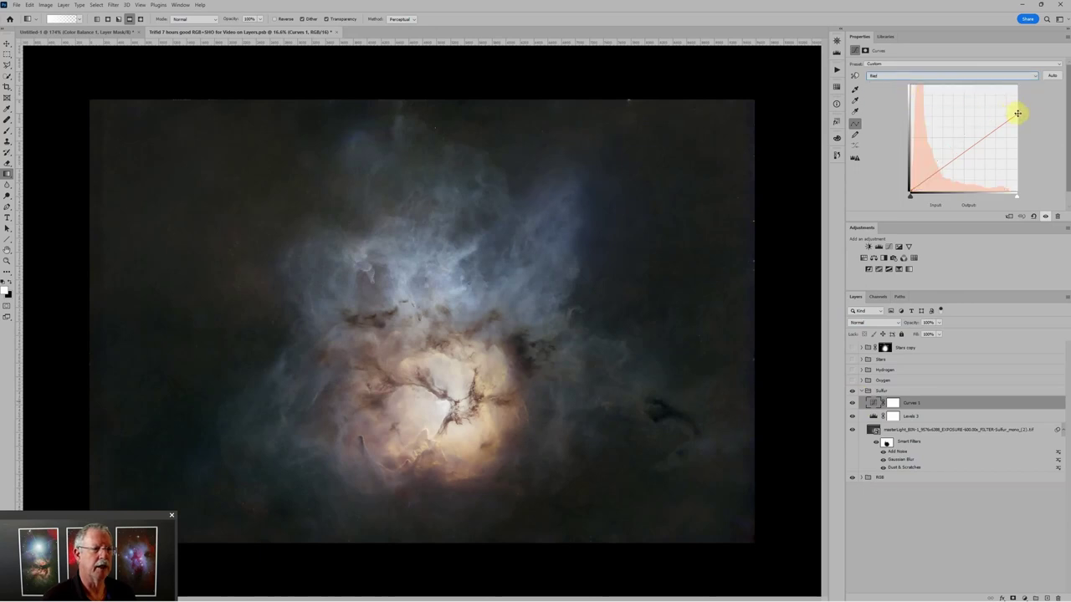
{"action": "mouse_move", "coordinate": [1016, 112]}
{"action": "left_mouse_down"}
{"action": "mouse_move", "coordinate": [1018, 90]}
{"action": "mouse_move", "coordinate": [1028, 179]}
{"action": "mouse_move", "coordinate": [1019, 95]}
{"action": "mouse_move", "coordinate": [1025, 169]}
{"action": "mouse_move", "coordinate": [1027, 84]}
{"action": "mouse_move", "coordinate": [1032, 103]}
{"action": "left_mouse_up"}
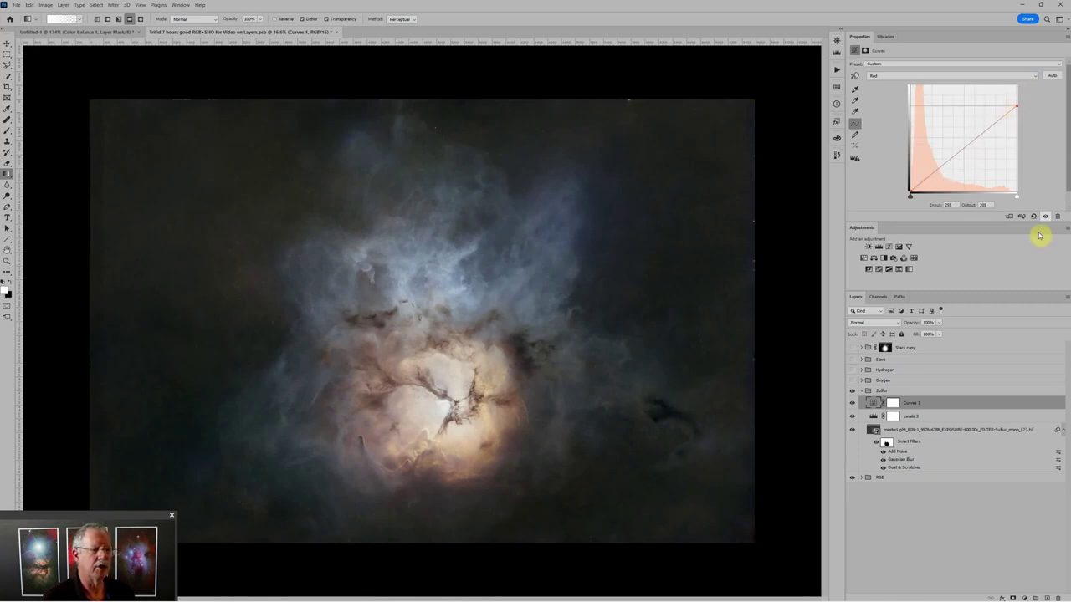
{"action": "left_click", "coordinate": [939, 75]}
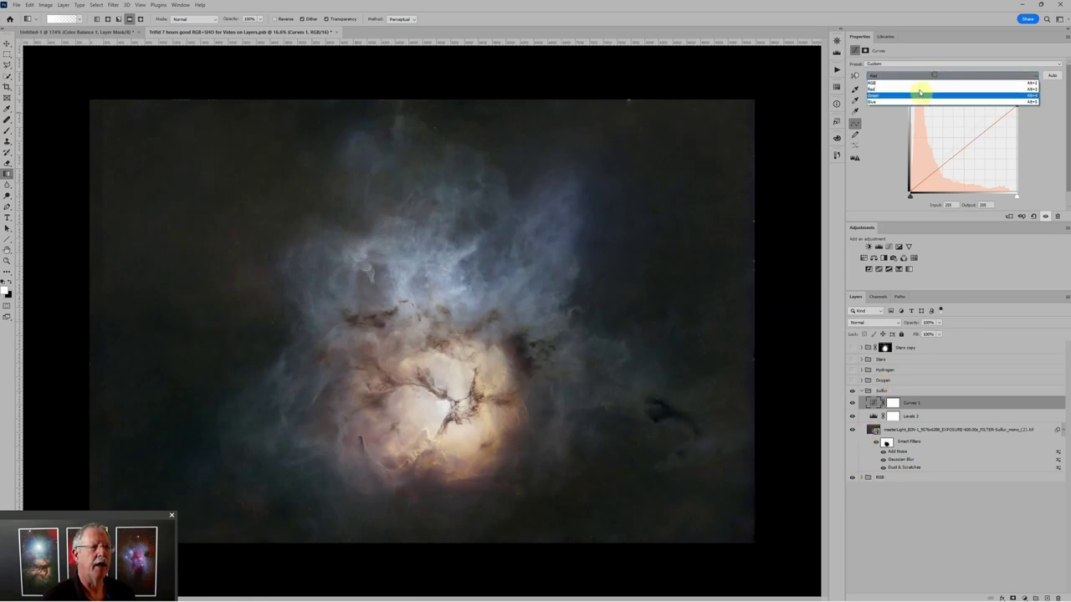
{"action": "left_click", "coordinate": [916, 102]}
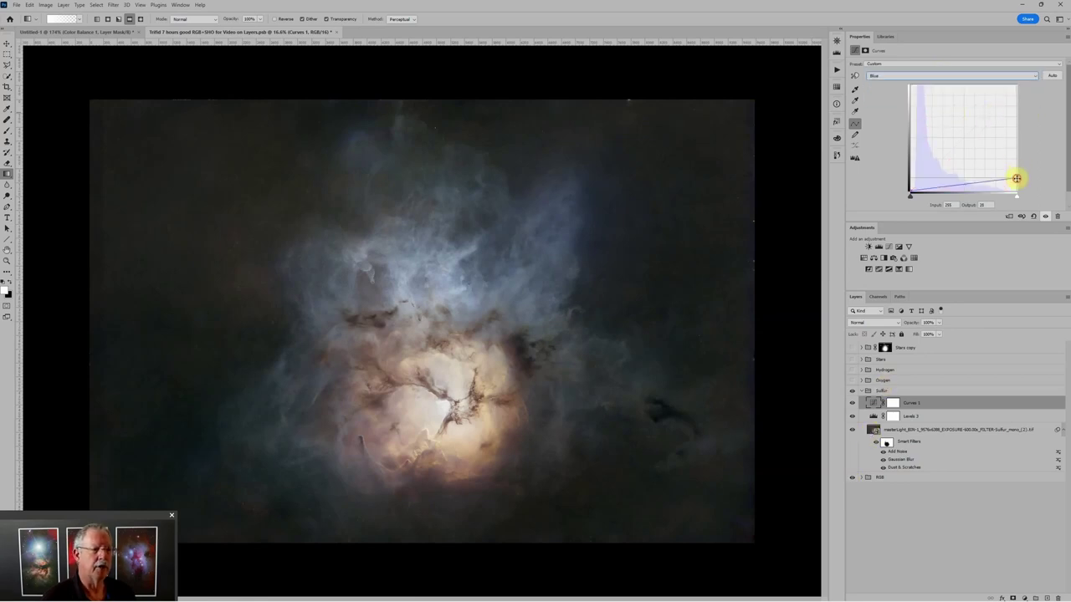
{"action": "left_click_drag", "start_coordinate": [1015, 175], "coordinate": [1044, 173]}
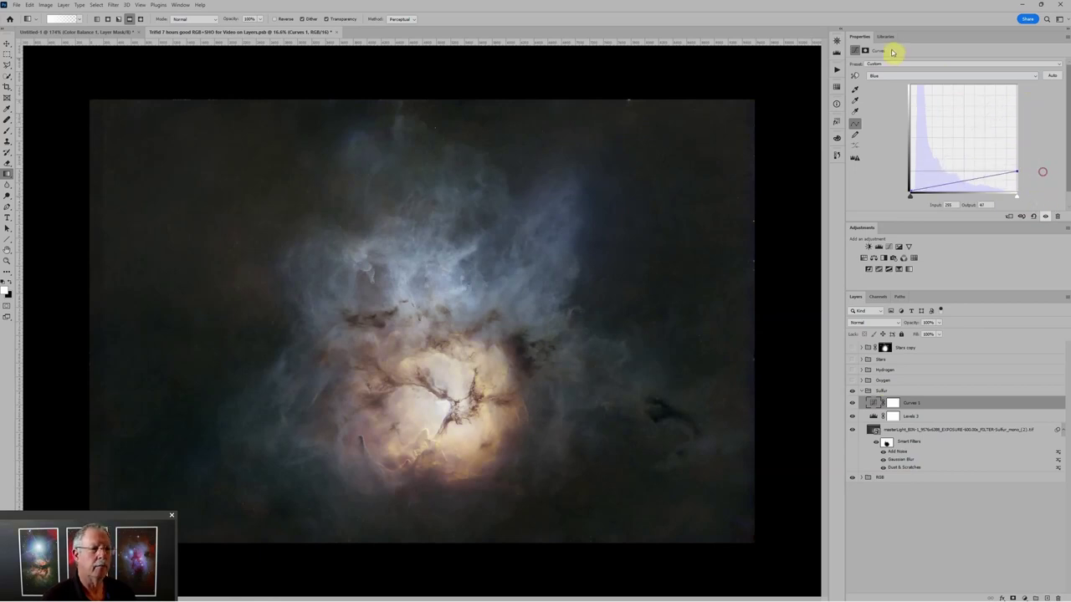
Reshape the Sulfur green curve by lowering its shadow point to about 27 and raising its white end to about 228.
{"action": "left_click", "coordinate": [910, 76]}
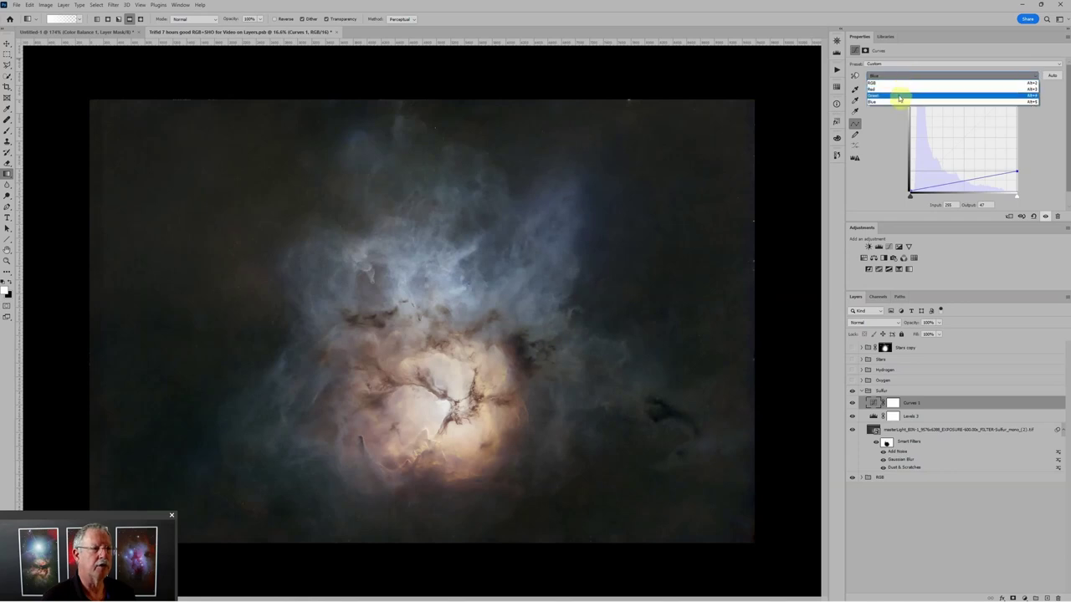
{"action": "left_click", "coordinate": [900, 95]}
{"action": "left_click_drag", "start_coordinate": [951, 132], "coordinate": [956, 137]}
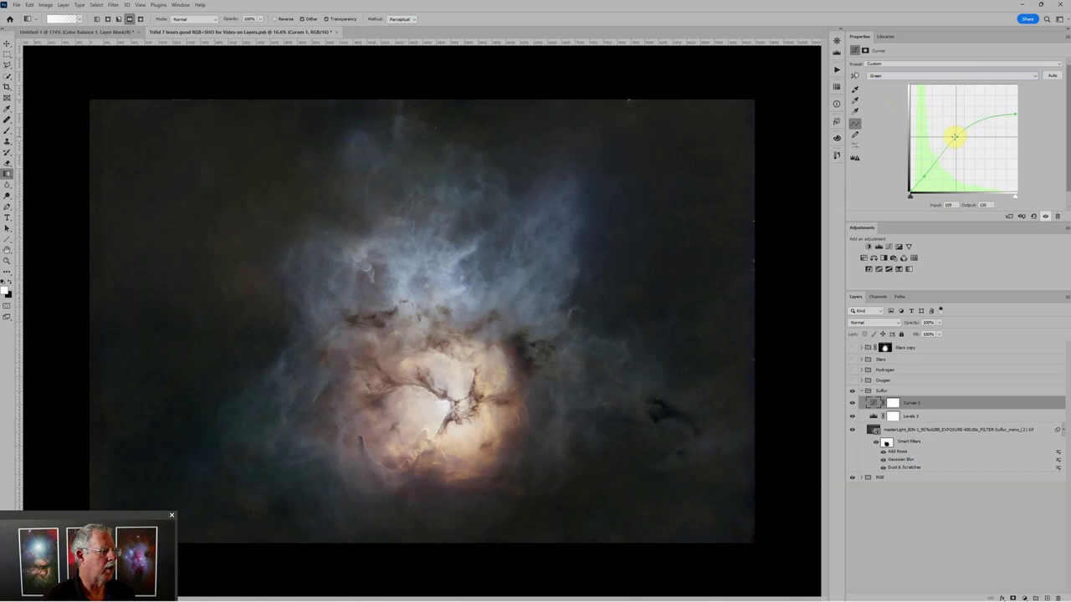
{"action": "left_click", "coordinate": [924, 176]}
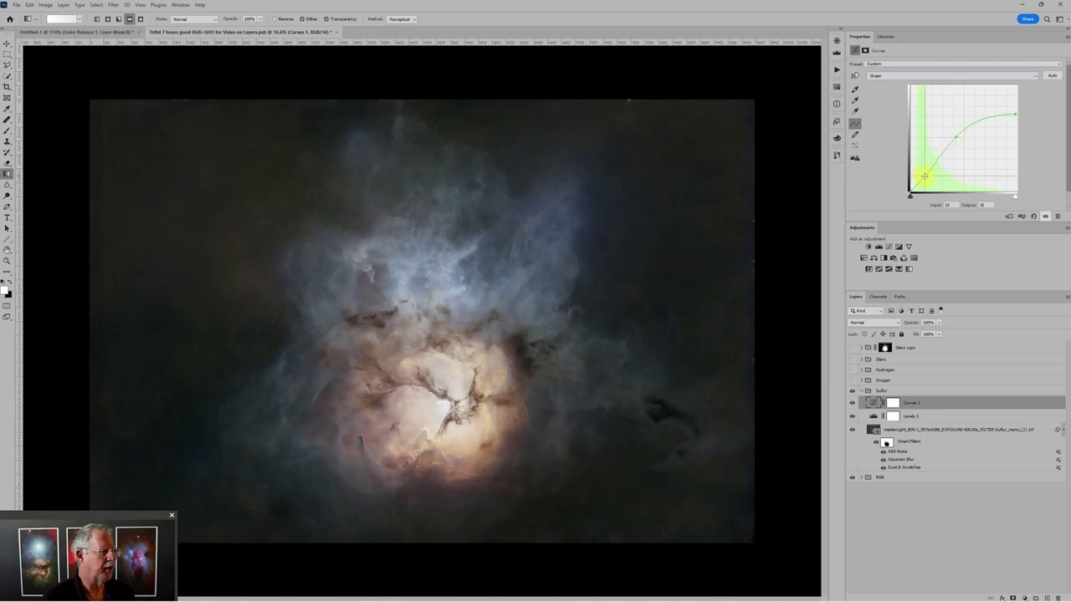
{"action": "left_click_drag", "start_coordinate": [925, 176], "coordinate": [925, 179]}
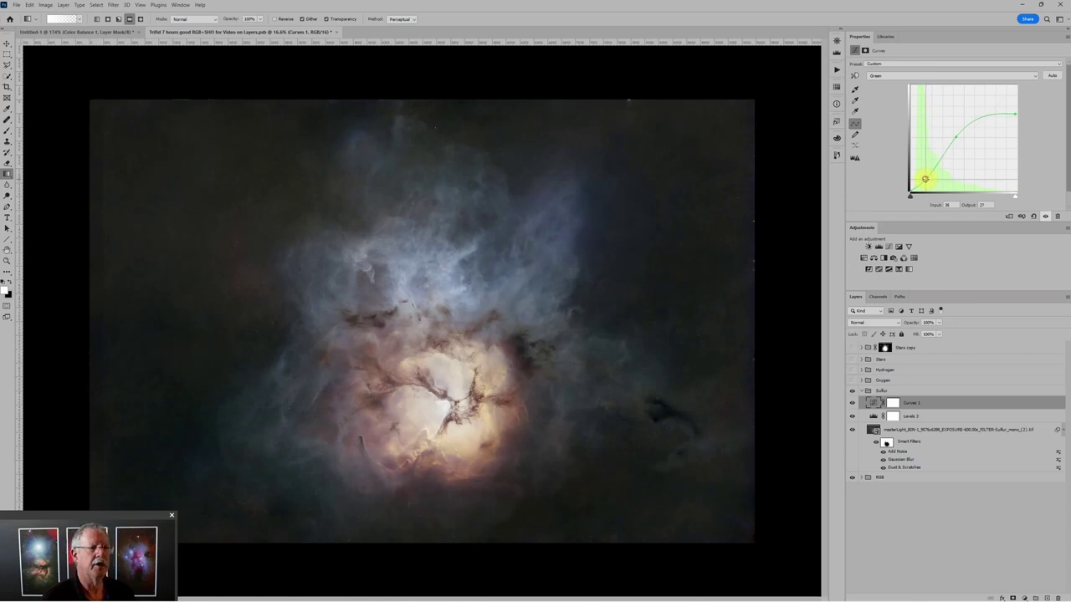
{"action": "mouse_move", "coordinate": [1018, 113]}
{"action": "left_mouse_down"}
{"action": "mouse_move", "coordinate": [1020, 98]}
{"action": "mouse_move", "coordinate": [1018, 126]}
{"action": "mouse_move", "coordinate": [1022, 105]}
{"action": "left_mouse_up"}
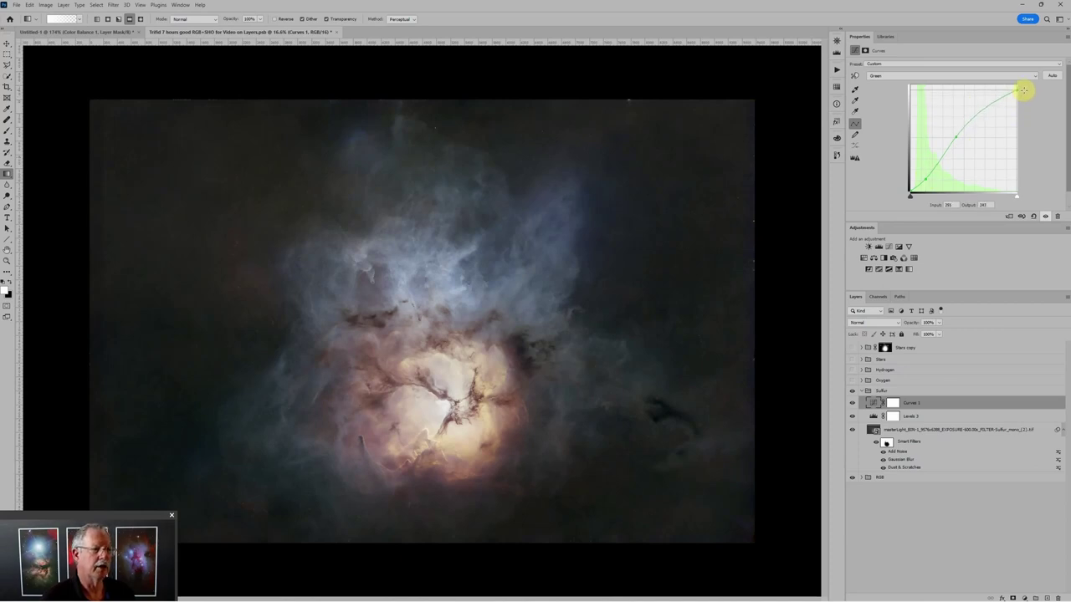
{"action": "left_click_drag", "start_coordinate": [1023, 90], "coordinate": [1018, 96]}
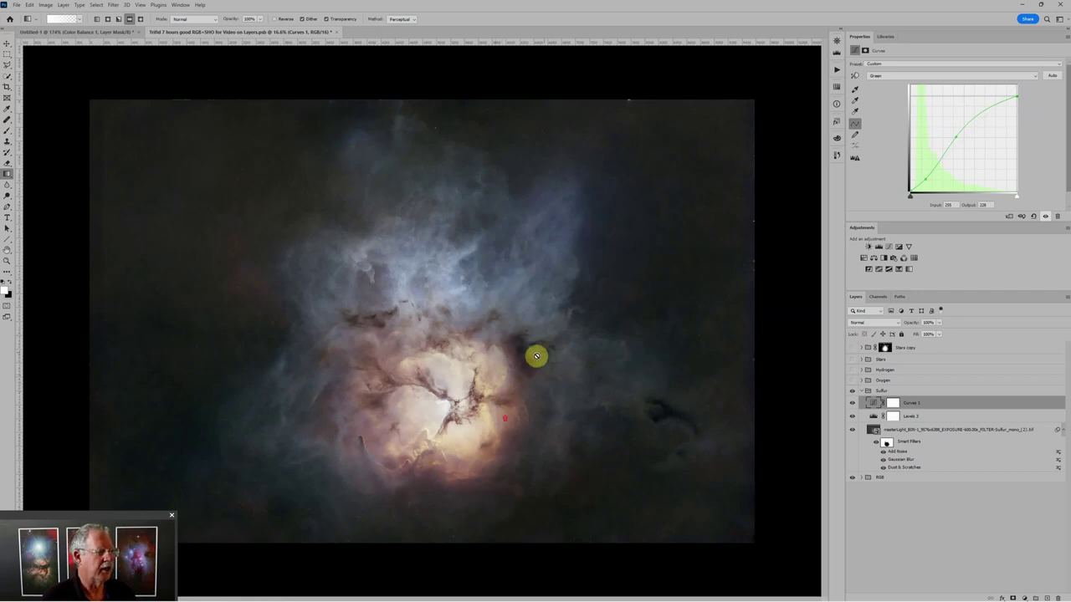
{"action": "scroll", "coordinate": [536, 356], "scroll_direction": "up", "scroll_amount": 1}
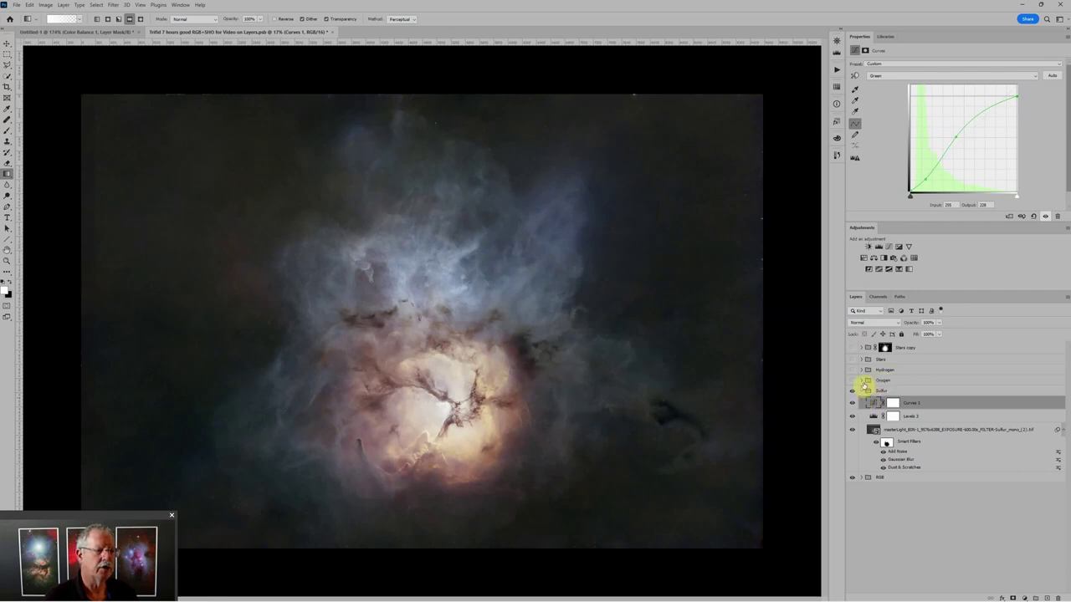
Show the Oxygen group in Screen blend mode and enable its Levels 4 adjustment.
{"action": "left_click", "coordinate": [852, 382]}
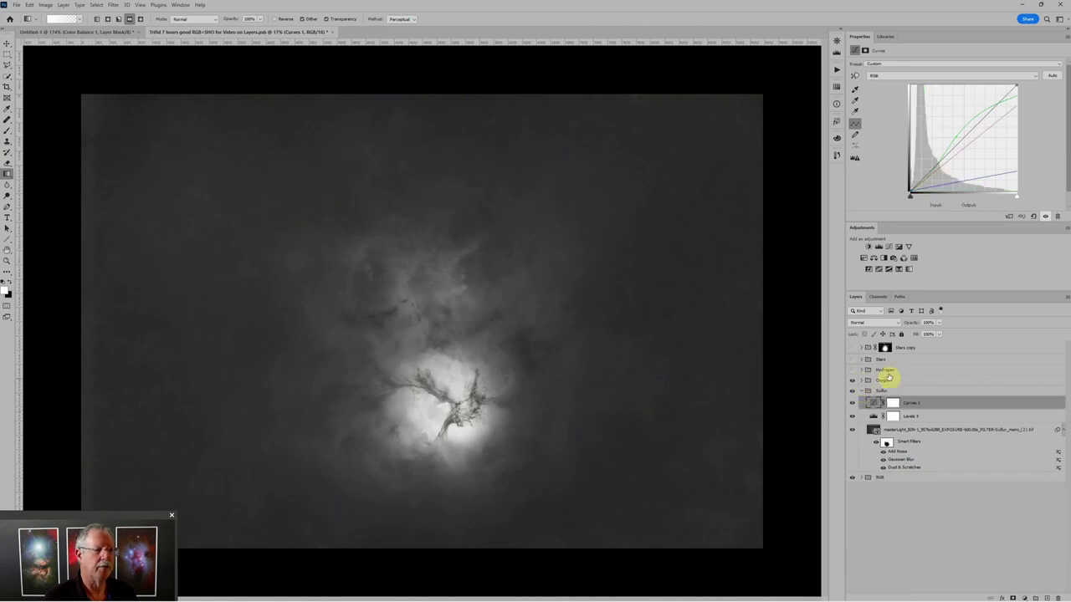
{"action": "left_click", "coordinate": [862, 380]}
{"action": "left_click", "coordinate": [904, 382]}
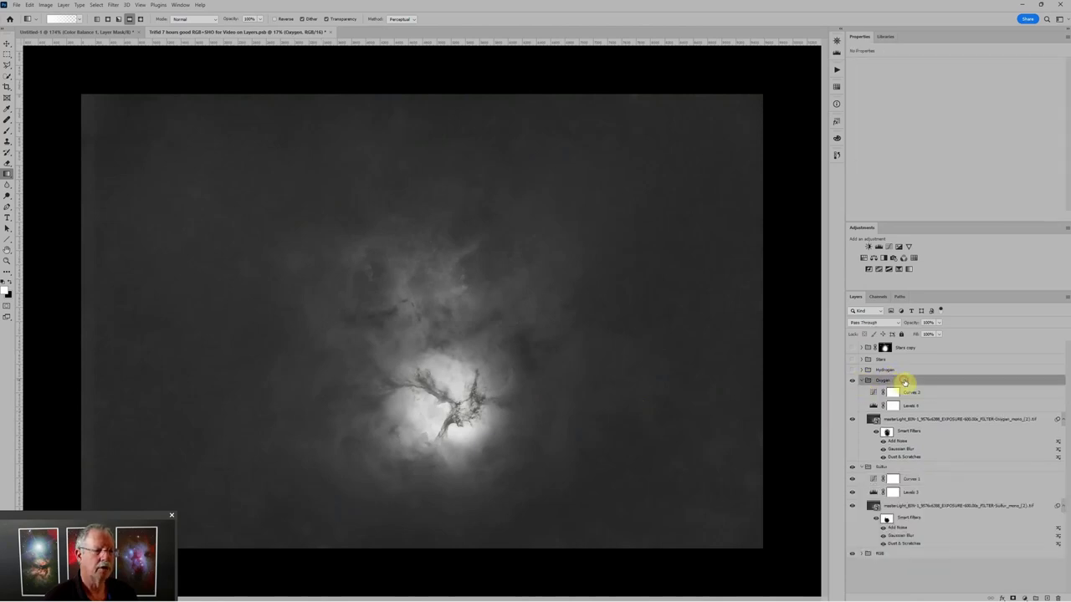
{"action": "left_click", "coordinate": [870, 323]}
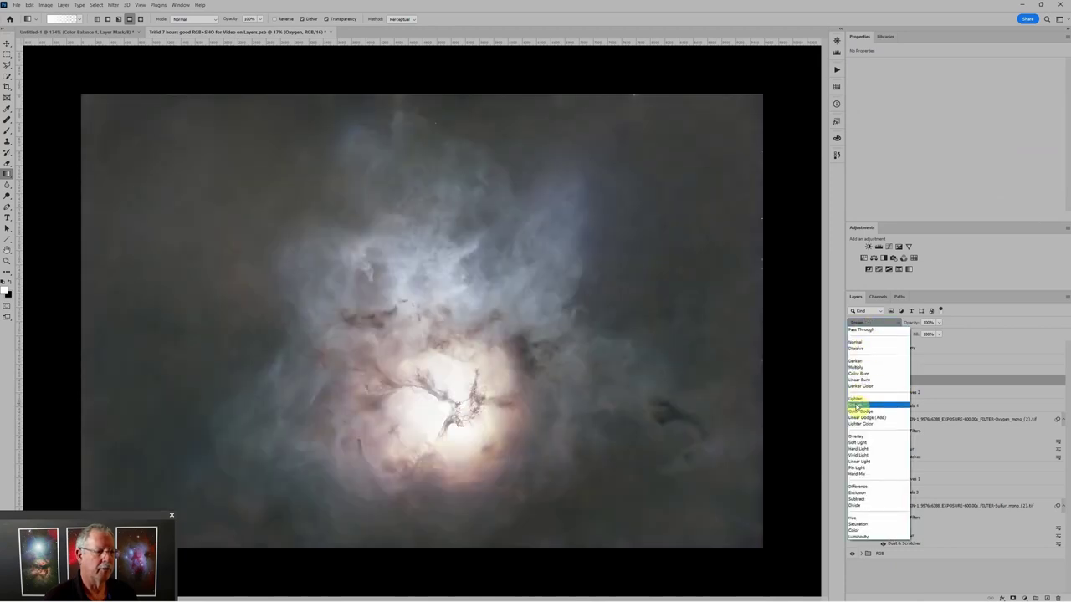
{"action": "left_click", "coordinate": [856, 405]}
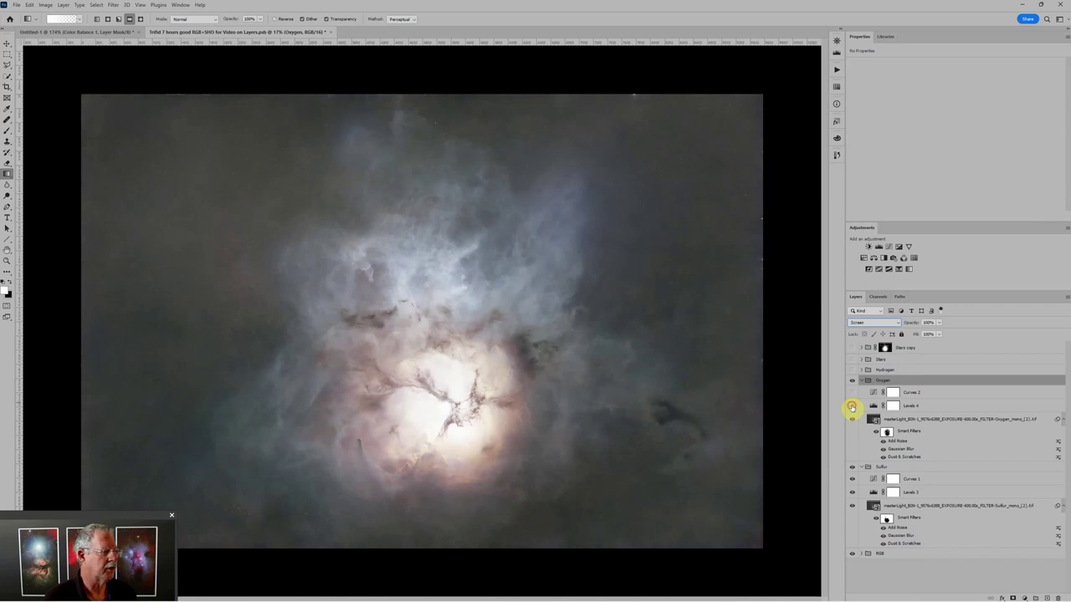
{"action": "left_click", "coordinate": [852, 406]}
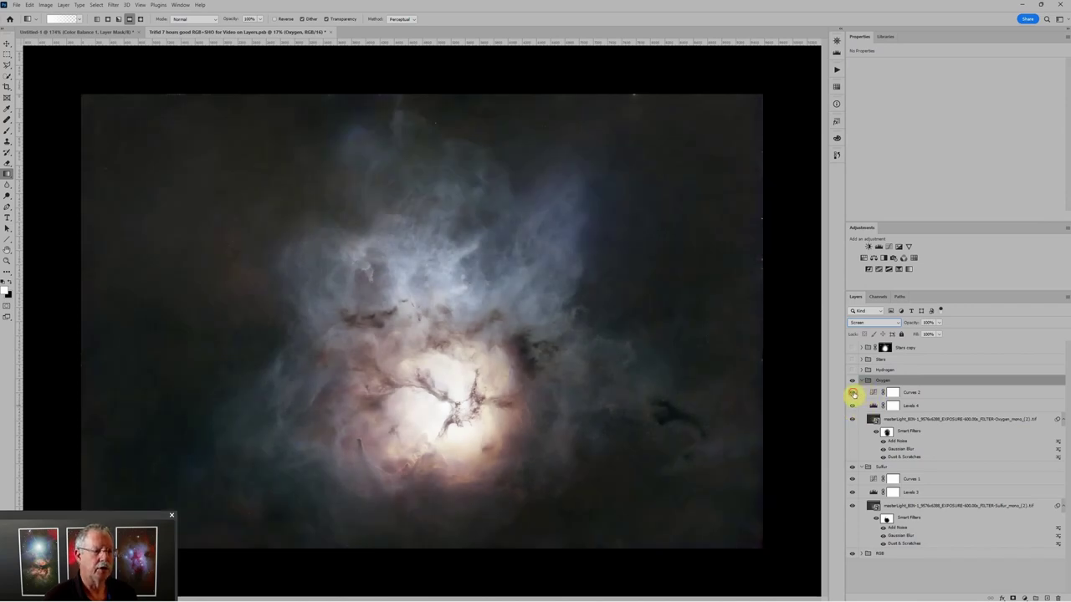
Enable the Oxygen group's Curves 2 adjustment and raise its green curve's white end to about 105.
{"action": "left_click", "coordinate": [853, 393]}
{"action": "left_click", "coordinate": [875, 392]}
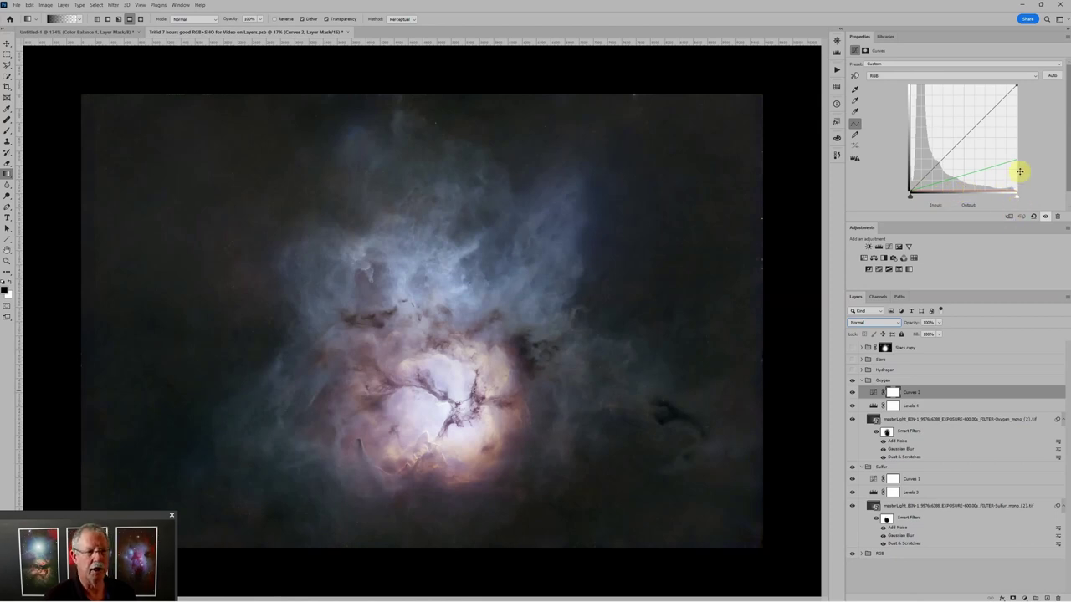
{"action": "left_click", "coordinate": [928, 77]}
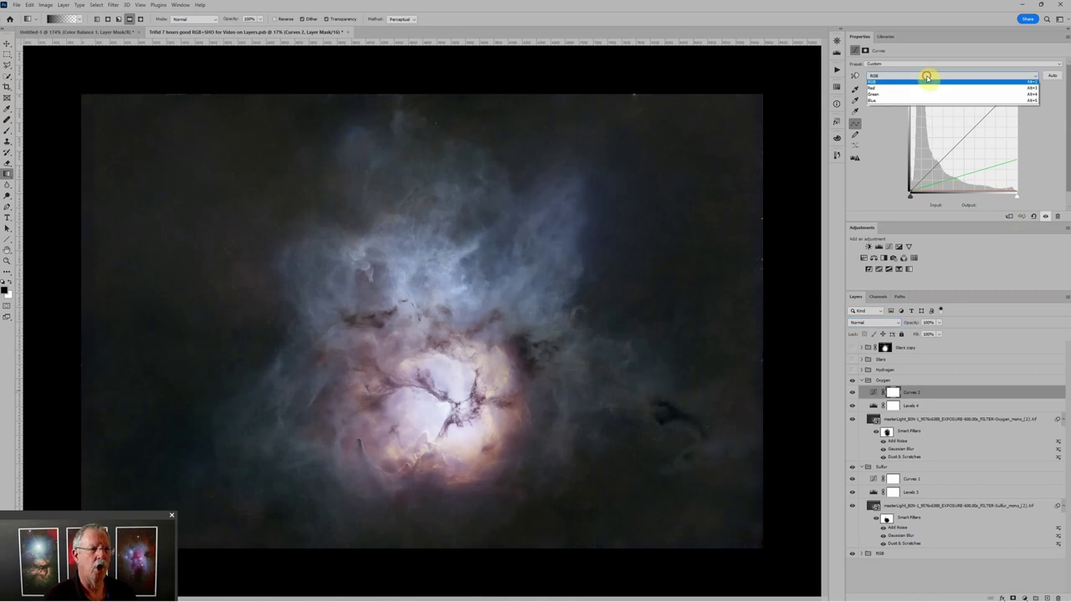
{"action": "left_click", "coordinate": [926, 102]}
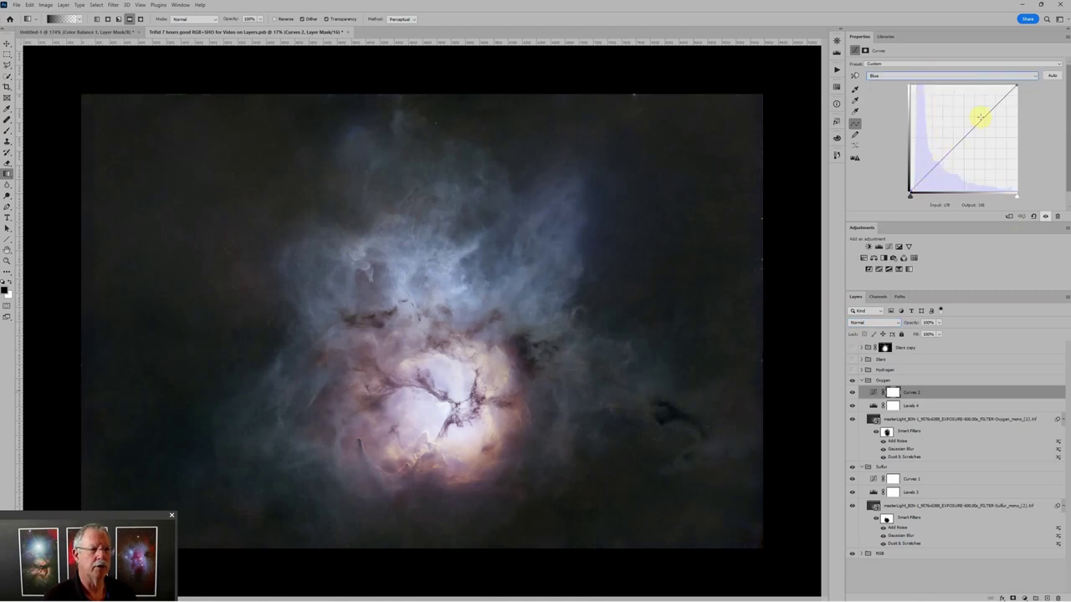
{"action": "left_click", "coordinate": [887, 76]}
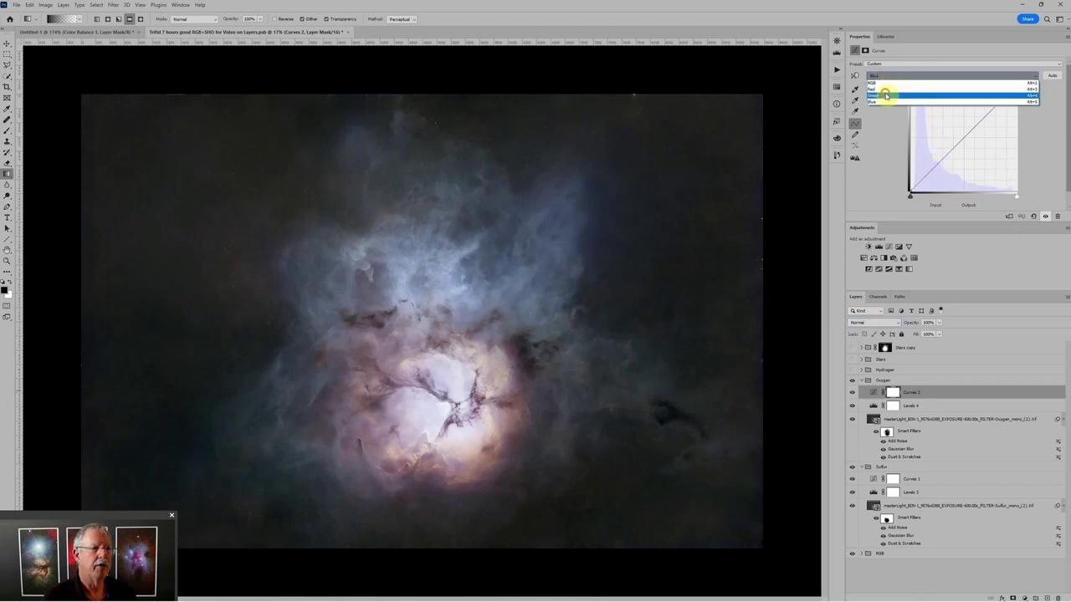
{"action": "left_click", "coordinate": [886, 95]}
{"action": "left_click_drag", "start_coordinate": [1016, 159], "coordinate": [1044, 147]}
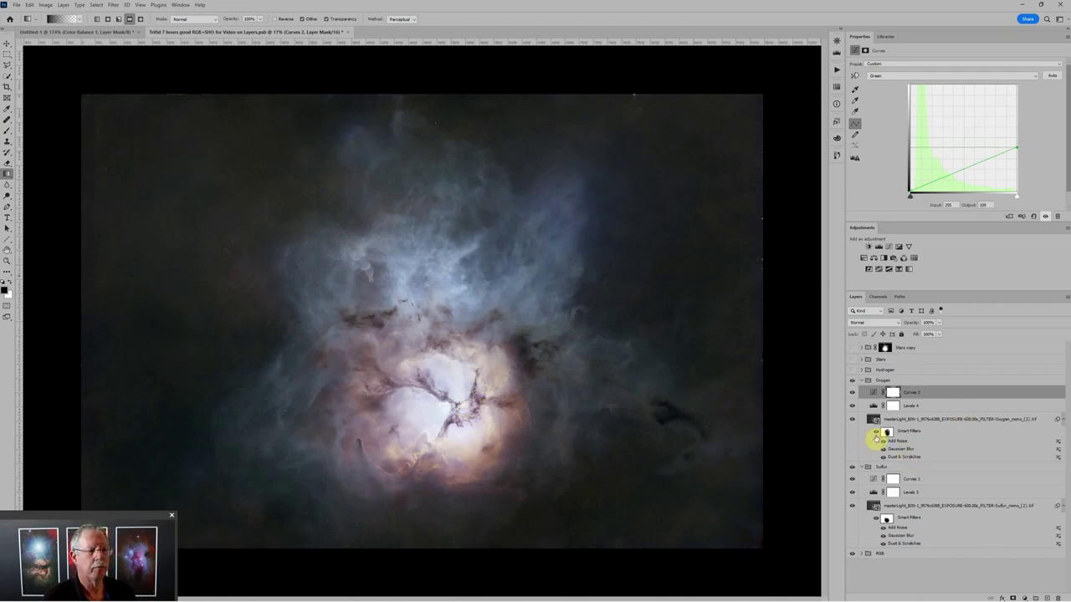
Show the Hydrogen group in Screen blend mode with its Levels 5 and Curves 3 adjustments enabled.
{"action": "left_click", "coordinate": [888, 370]}
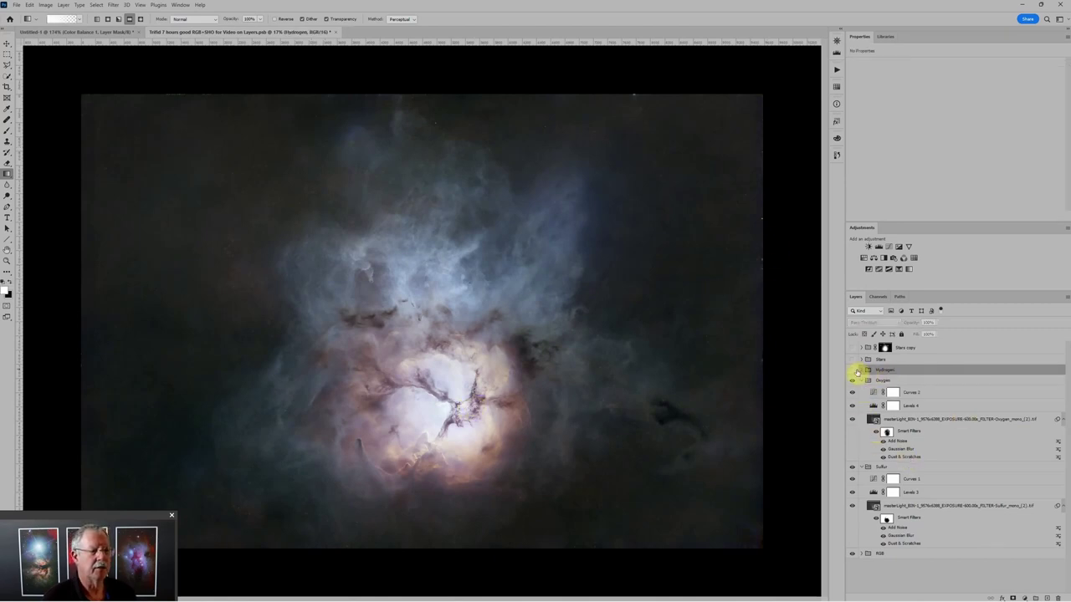
{"action": "left_click", "coordinate": [854, 371]}
{"action": "left_click", "coordinate": [862, 371]}
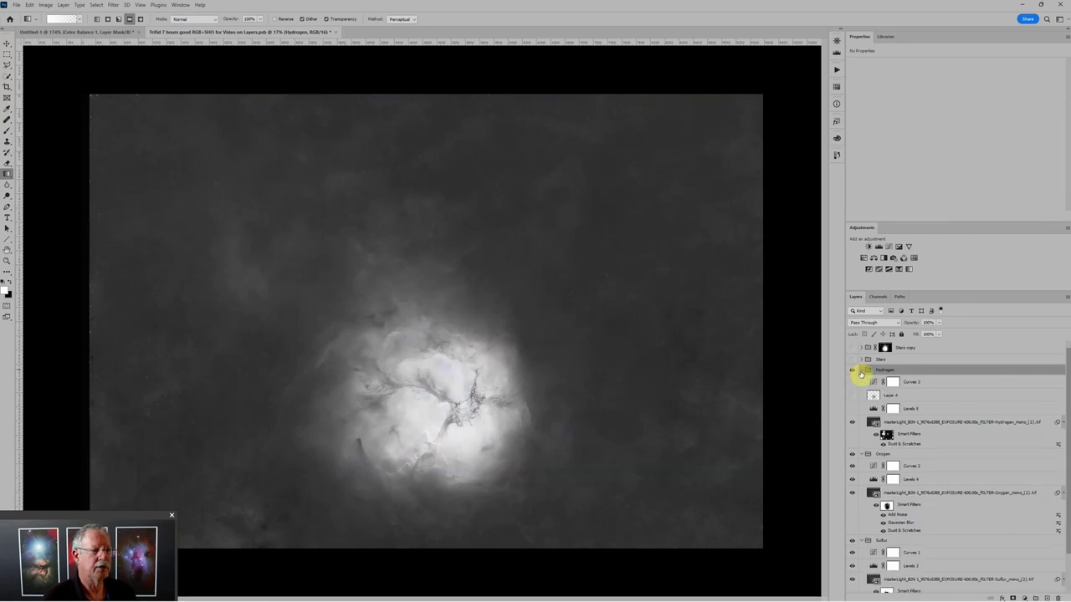
{"action": "left_click", "coordinate": [880, 325]}
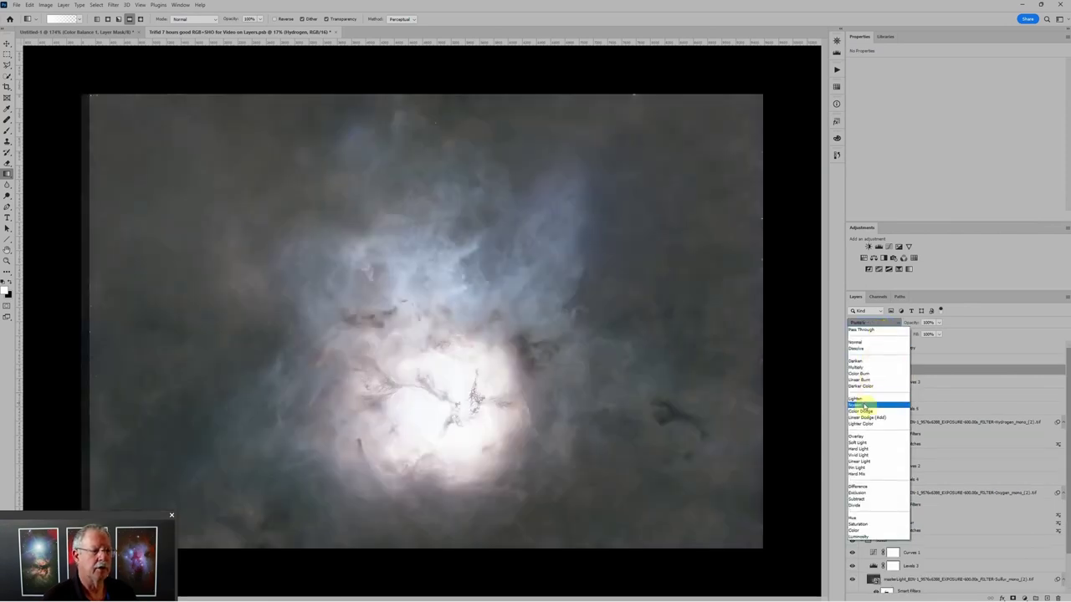
{"action": "left_click", "coordinate": [863, 405]}
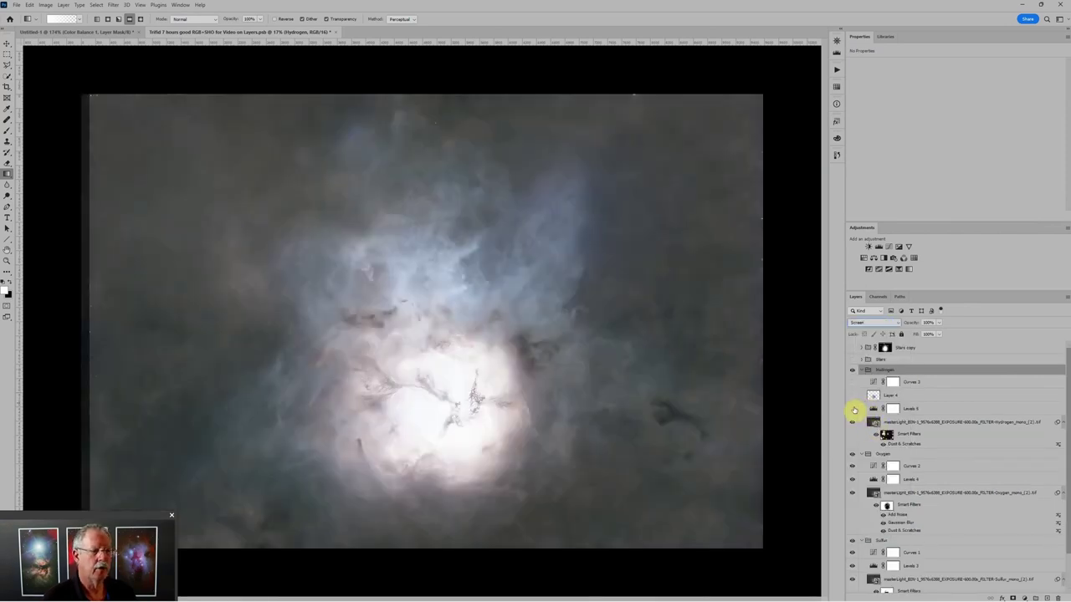
{"action": "left_click", "coordinate": [853, 408]}
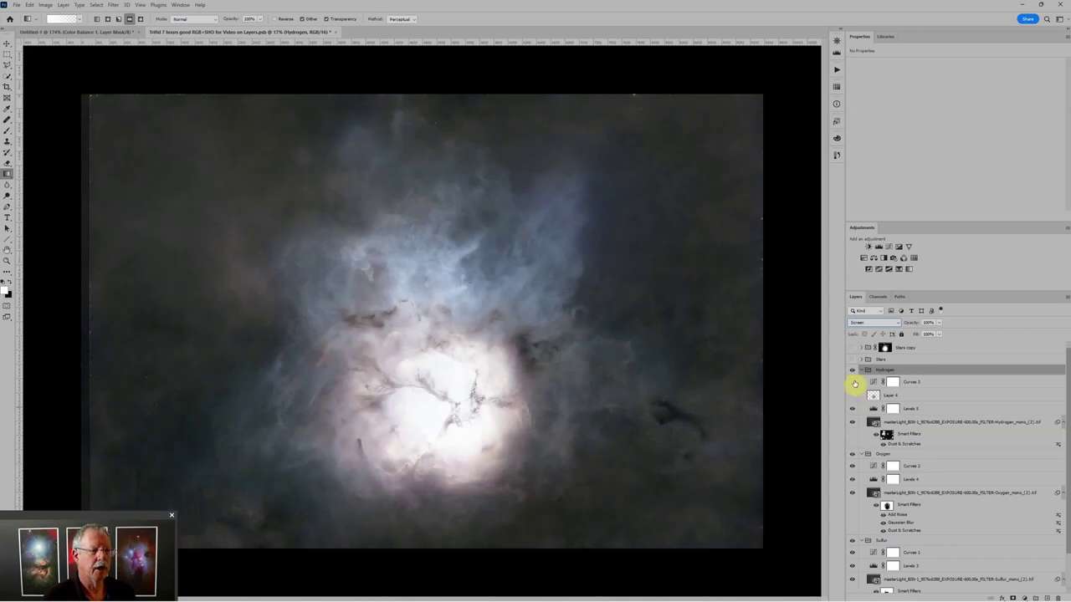
{"action": "left_click", "coordinate": [853, 383]}
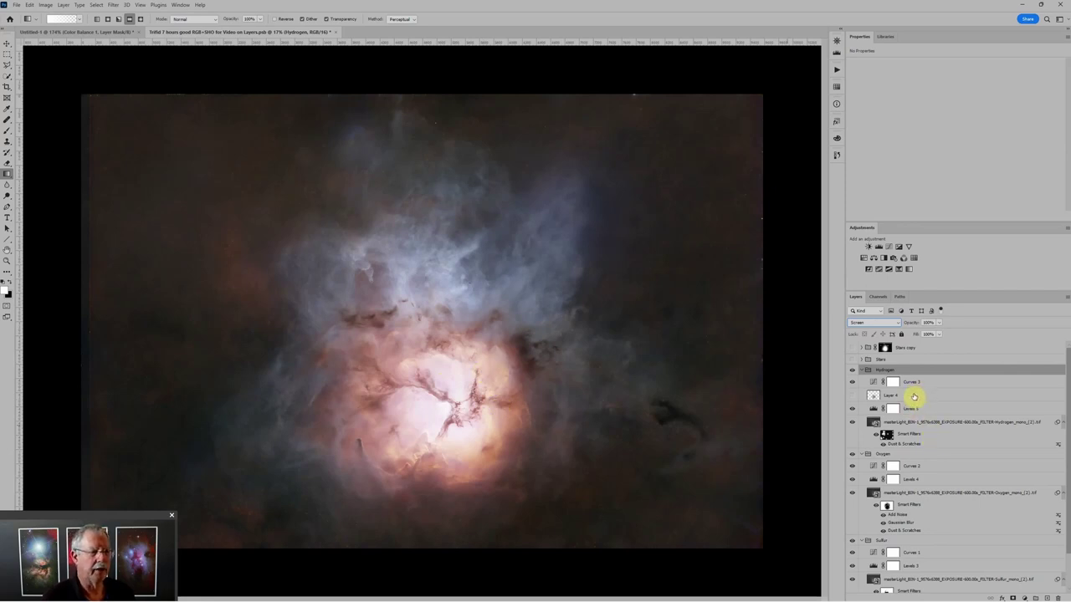
Show Layer 4 in the Hydrogen group and set its blend mode to Soft Light.
{"action": "left_click", "coordinate": [871, 395]}
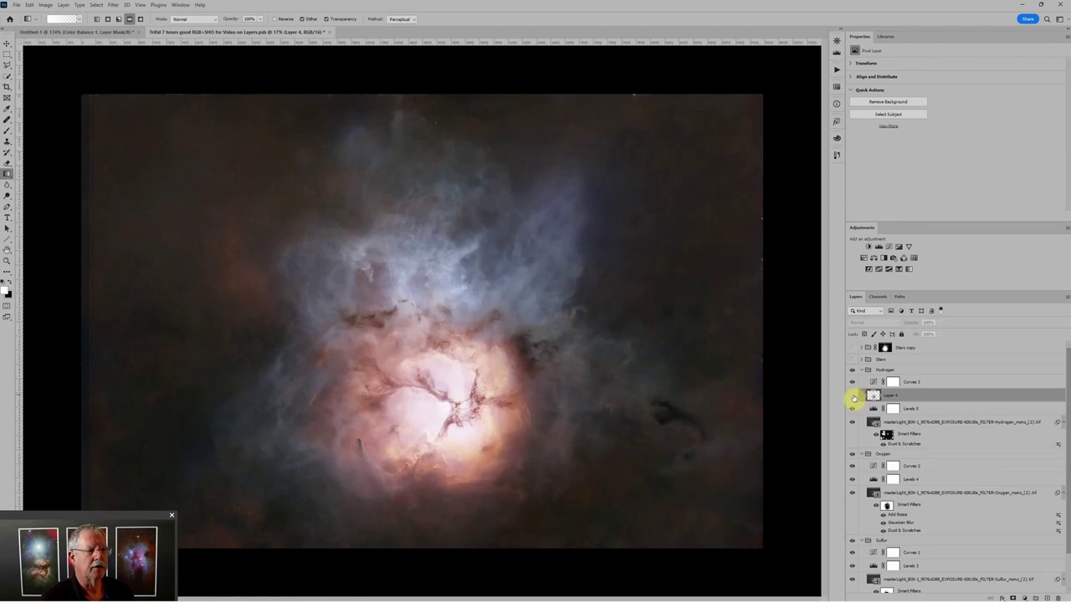
{"action": "left_click", "coordinate": [853, 396]}
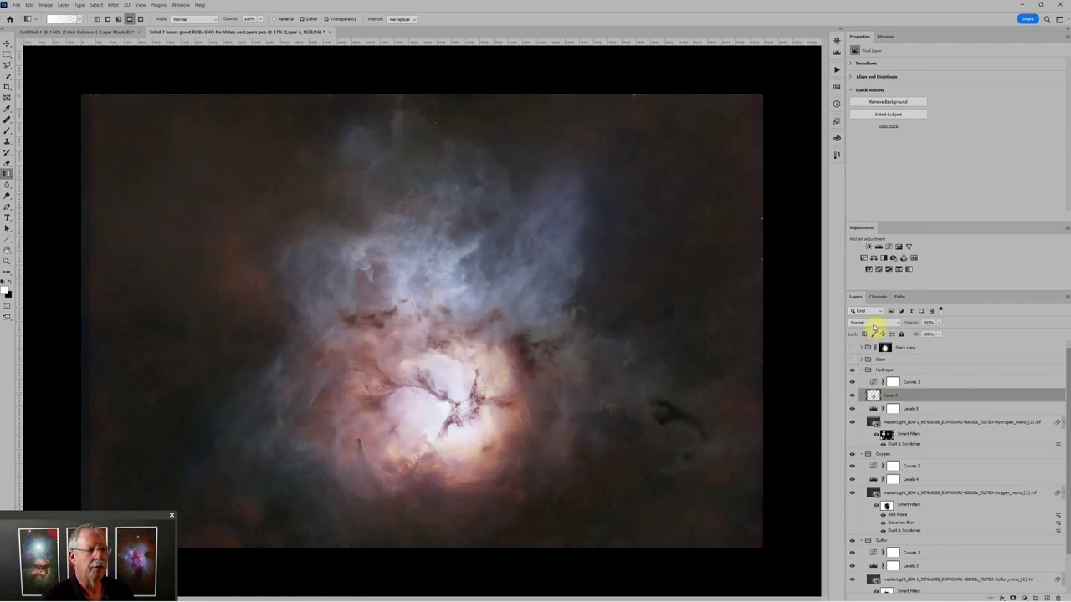
{"action": "left_click", "coordinate": [873, 323]}
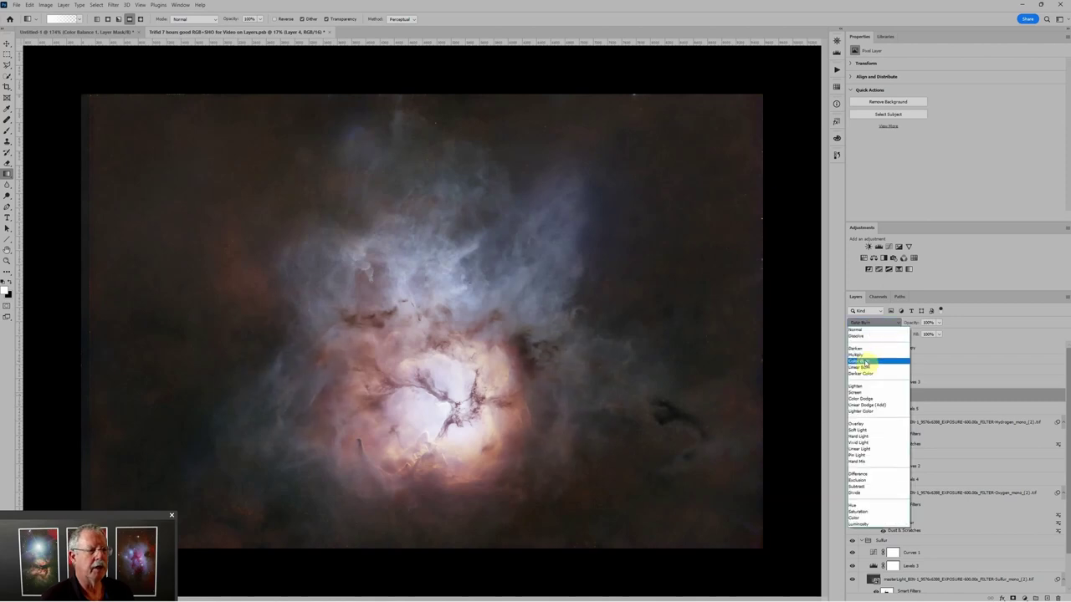
{"action": "left_click", "coordinate": [865, 431]}
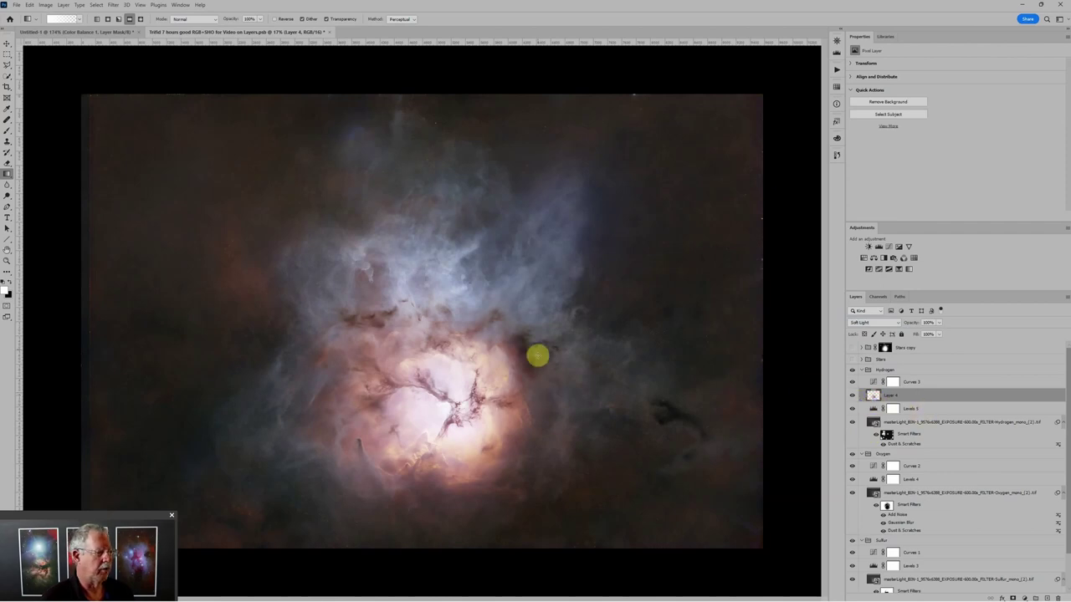
Paint black over the nebula's bright core on Layer 4 with a much larger brush at 10% opacity.
{"action": "key", "text": "b"}
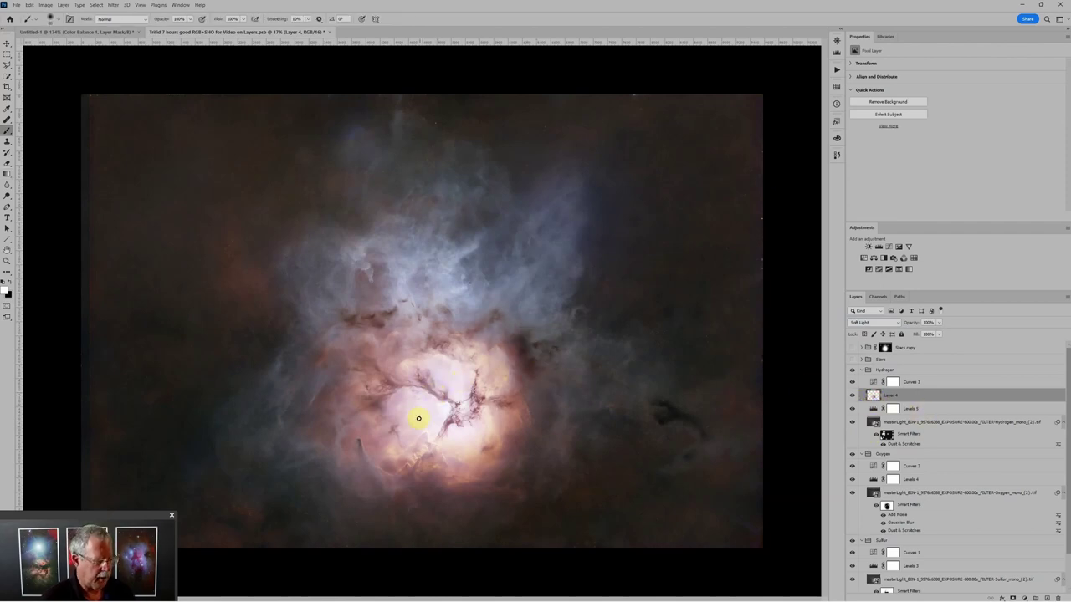
{"action": "key", "text": "bracketright"}
{"action": "key", "text": "bracketright"}
{"action": "key", "text": "bracketright"}
{"action": "key", "text": "bracketright"}
{"action": "key", "text": "bracketright"}
{"action": "key", "text": "bracketright"}
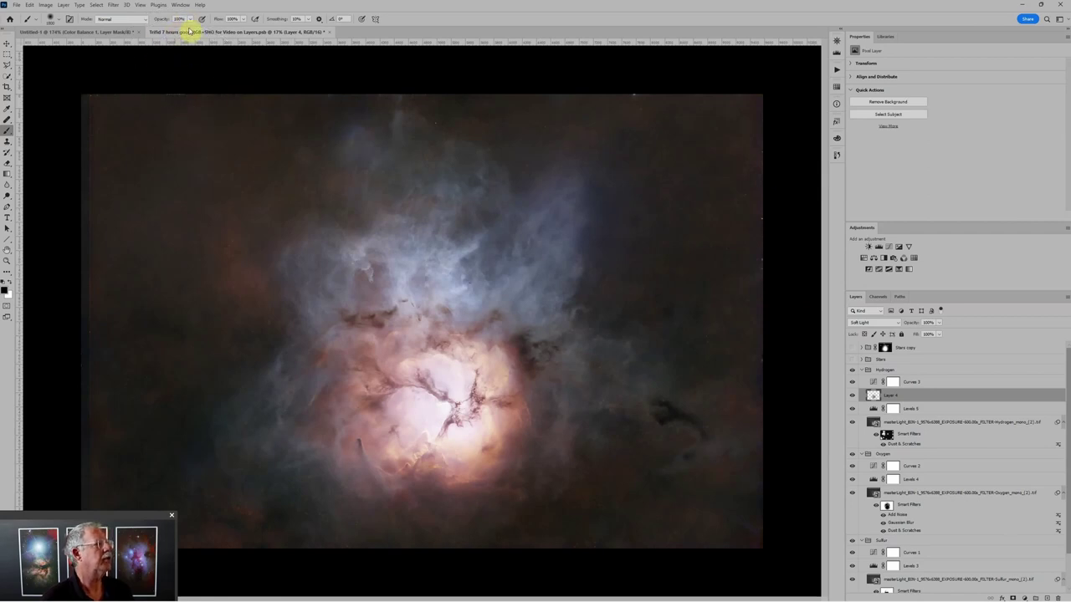
{"action": "key", "text": "1"}
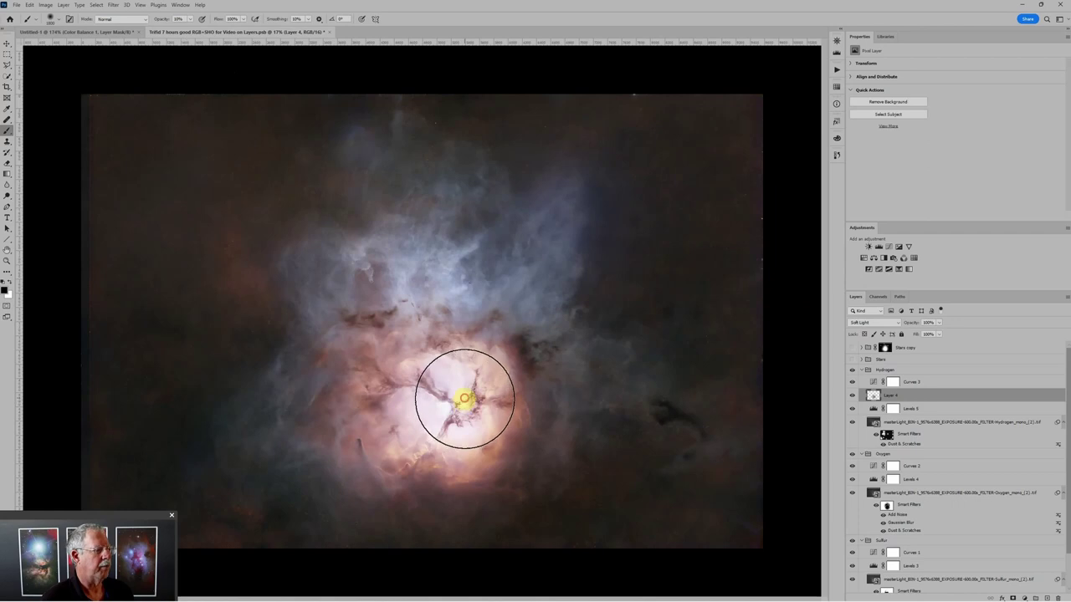
{"action": "mouse_move", "coordinate": [464, 399]}
{"action": "left_mouse_down"}
{"action": "mouse_move", "coordinate": [420, 418]}
{"action": "mouse_move", "coordinate": [436, 389]}
{"action": "mouse_move", "coordinate": [398, 379]}
{"action": "mouse_move", "coordinate": [373, 443]}
{"action": "mouse_move", "coordinate": [367, 374]}
{"action": "mouse_move", "coordinate": [359, 435]}
{"action": "mouse_move", "coordinate": [400, 416]}
{"action": "mouse_move", "coordinate": [358, 422]}
{"action": "mouse_move", "coordinate": [532, 385]}
{"action": "mouse_move", "coordinate": [513, 330]}
{"action": "mouse_move", "coordinate": [522, 467]}
{"action": "mouse_move", "coordinate": [572, 516]}
{"action": "mouse_move", "coordinate": [418, 489]}
{"action": "mouse_move", "coordinate": [460, 388]}
{"action": "mouse_move", "coordinate": [419, 412]}
{"action": "left_mouse_up"}
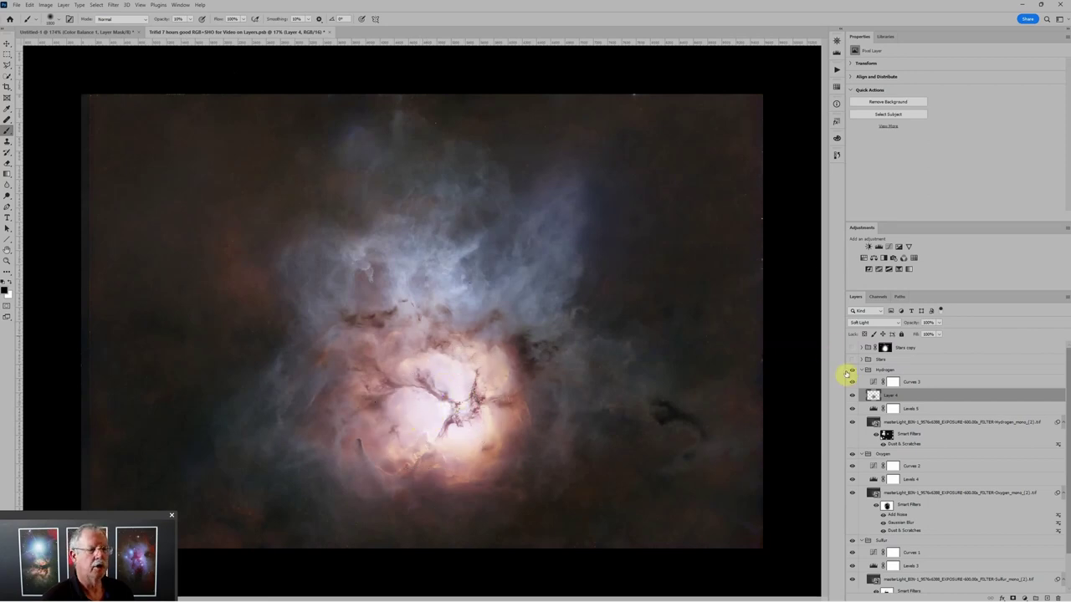
Compare the nebula core with and without the painted Soft Light layer, leaving Layer 4 visible.
{"action": "left_click", "coordinate": [851, 395]}
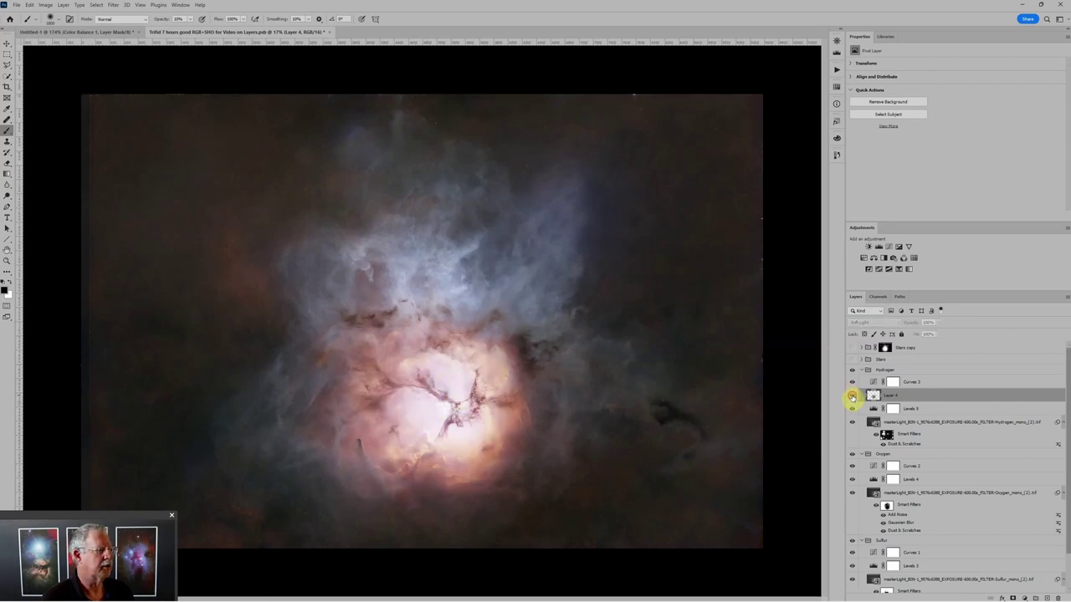
{"action": "left_click", "coordinate": [852, 395]}
{"action": "left_click", "coordinate": [851, 395]}
{"action": "left_click", "coordinate": [851, 395]}
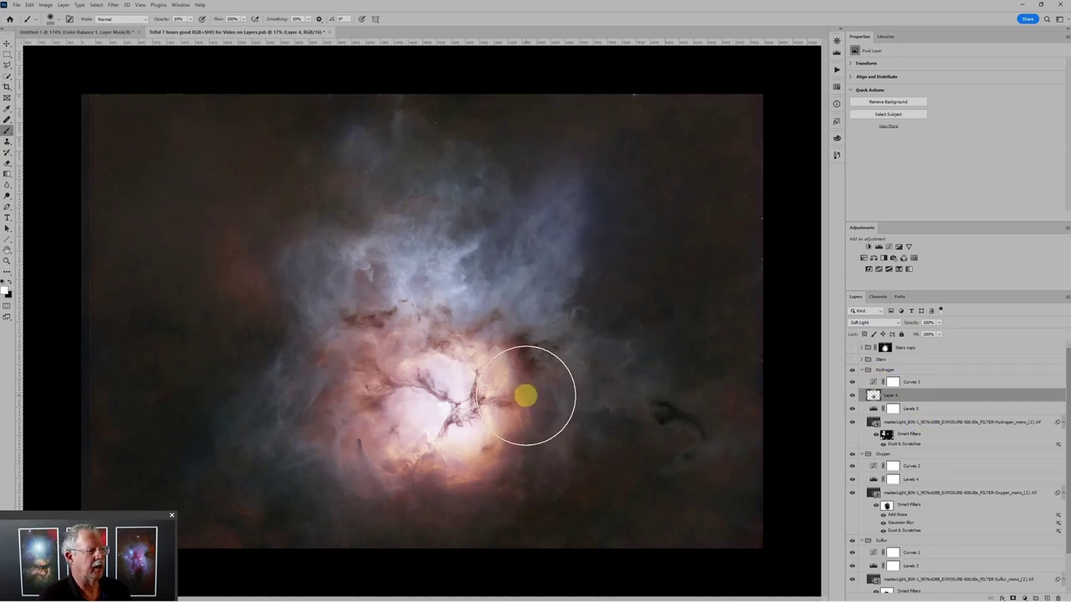
{"action": "left_click", "coordinate": [853, 396]}
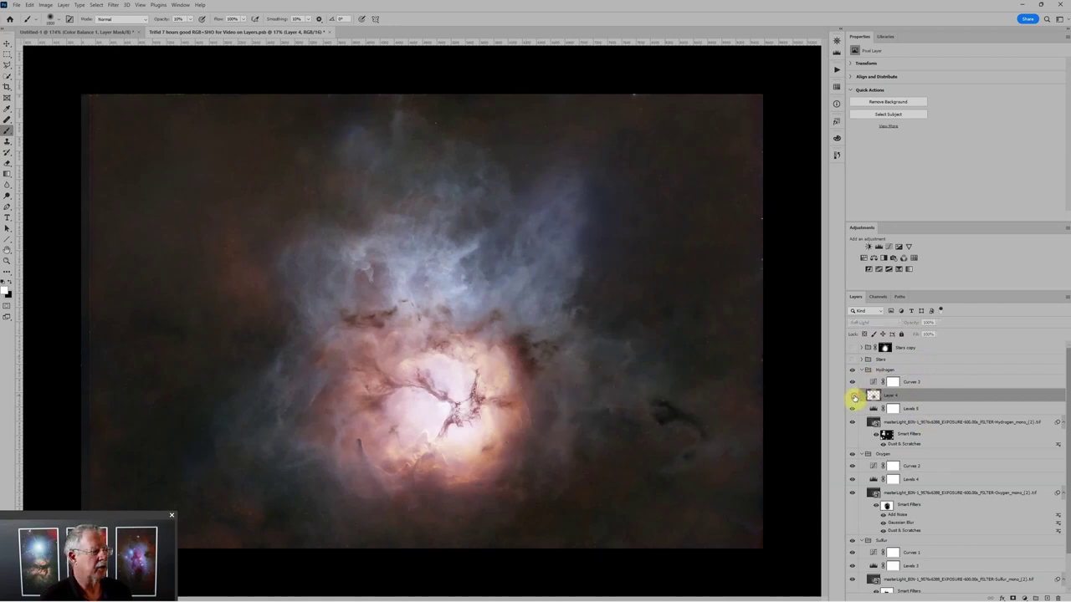
{"action": "left_click", "coordinate": [852, 395]}
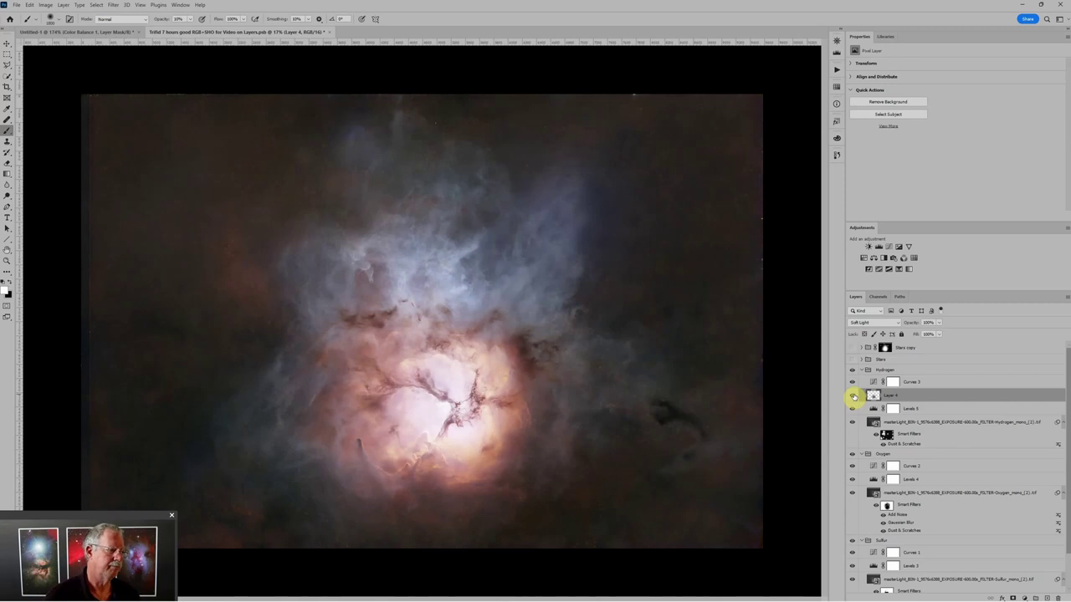
Add a Color Balance adjustment above the collapsed Hydrogen group, shifting midtones to about +3 red, -5 magenta and -7 yellow.
{"action": "scroll", "coordinate": [708, 421], "scroll_direction": "down", "scroll_amount": 3}
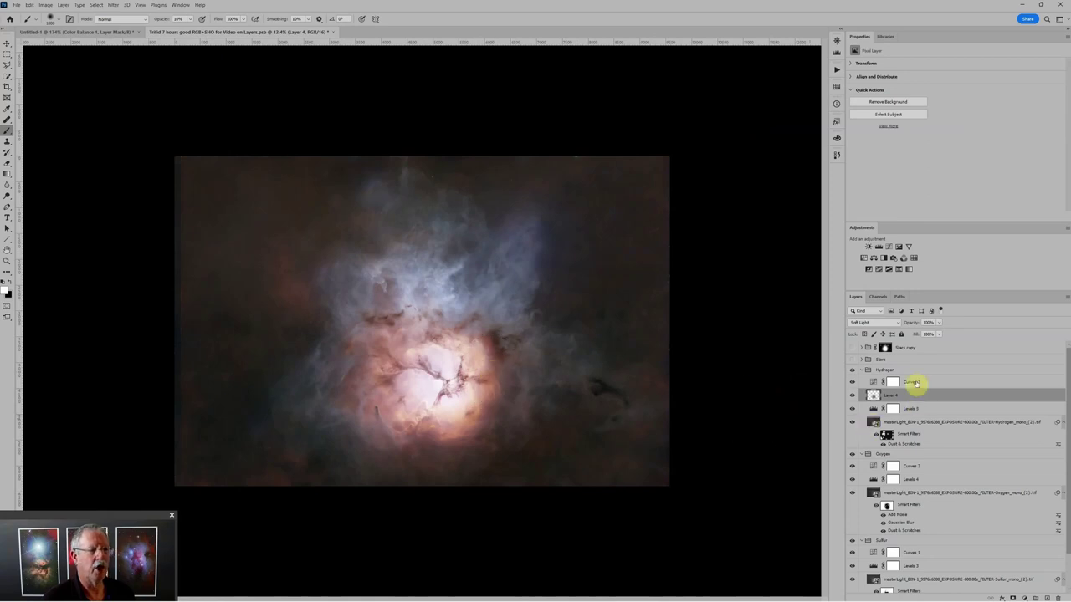
{"action": "left_click", "coordinate": [862, 370]}
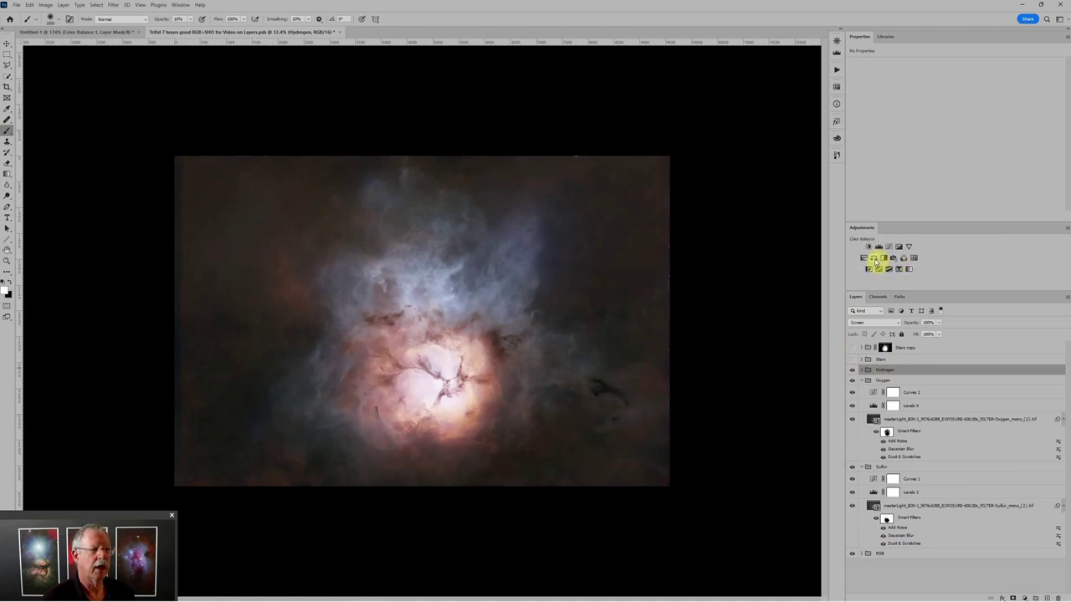
{"action": "left_click", "coordinate": [874, 259]}
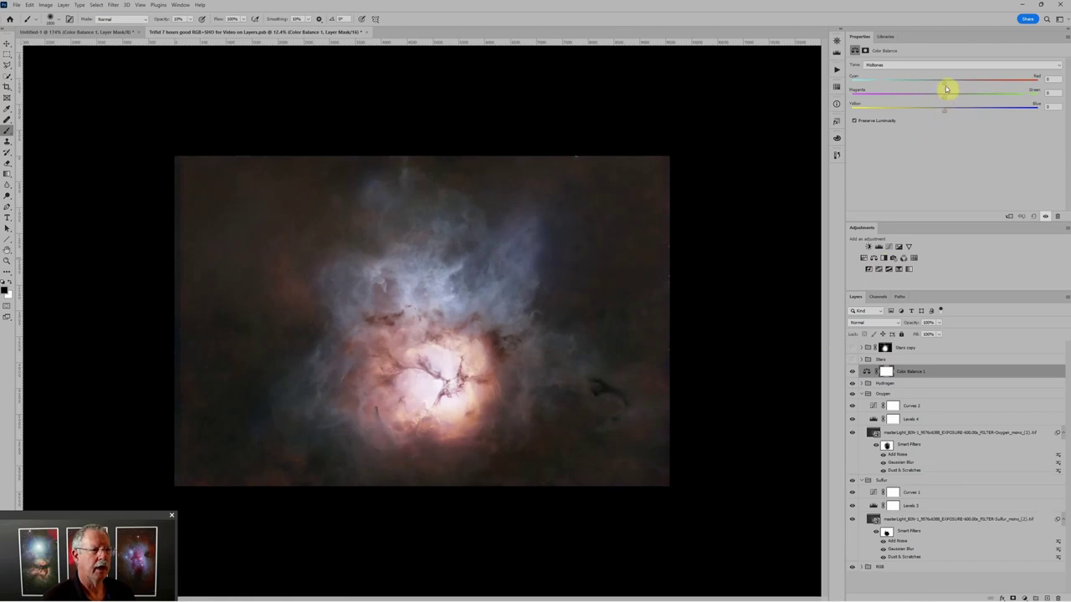
{"action": "mouse_move", "coordinate": [946, 86]}
{"action": "left_mouse_down"}
{"action": "mouse_move", "coordinate": [961, 86]}
{"action": "mouse_move", "coordinate": [927, 78]}
{"action": "mouse_move", "coordinate": [951, 112]}
{"action": "mouse_move", "coordinate": [939, 115]}
{"action": "mouse_move", "coordinate": [940, 86]}
{"action": "mouse_move", "coordinate": [952, 86]}
{"action": "left_mouse_up"}
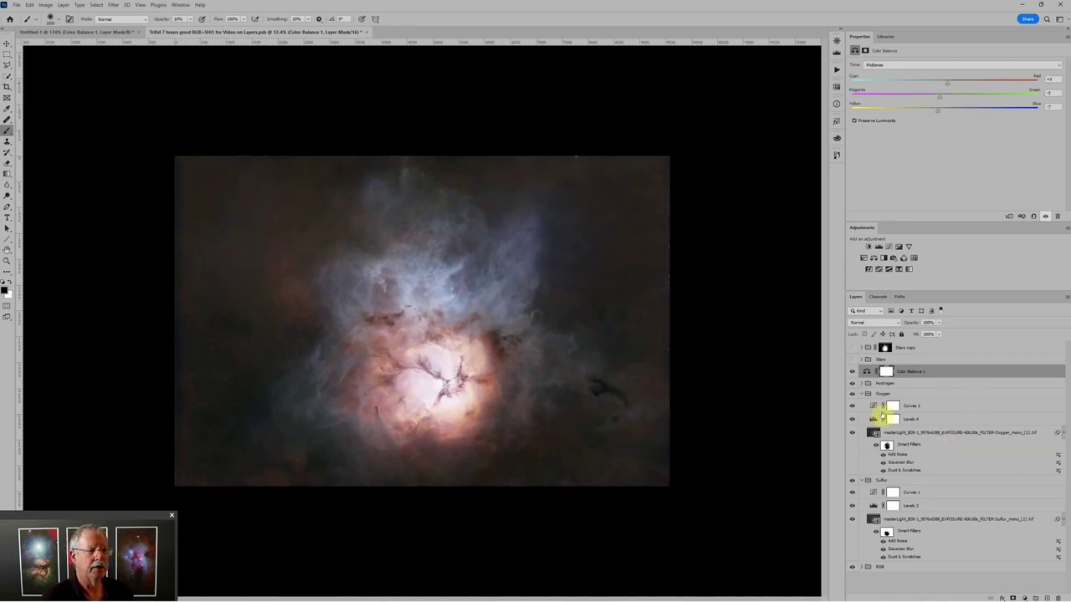
Add a Levels adjustment with midtones at about 1.02 and a second one above it with midtones at about 0.65.
{"action": "left_click", "coordinate": [879, 247]}
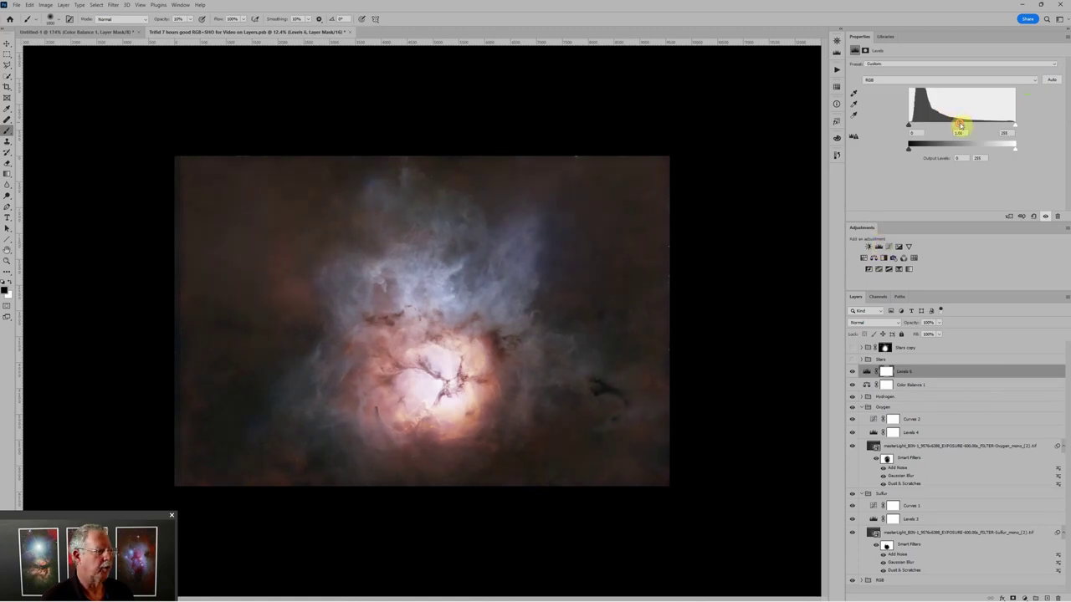
{"action": "left_click_drag", "start_coordinate": [961, 126], "coordinate": [965, 126]}
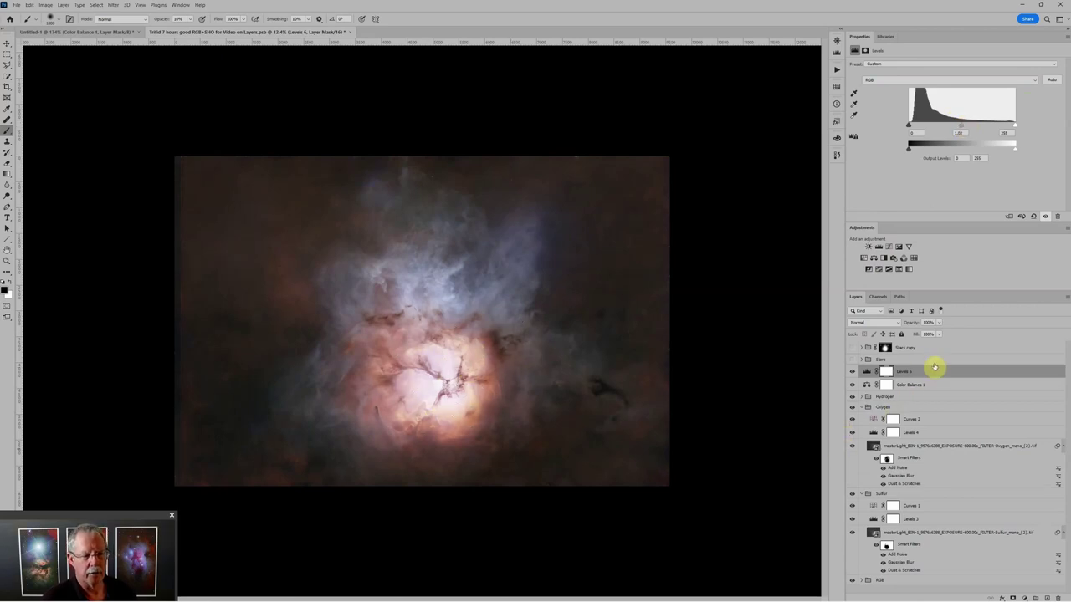
{"action": "left_click", "coordinate": [879, 247]}
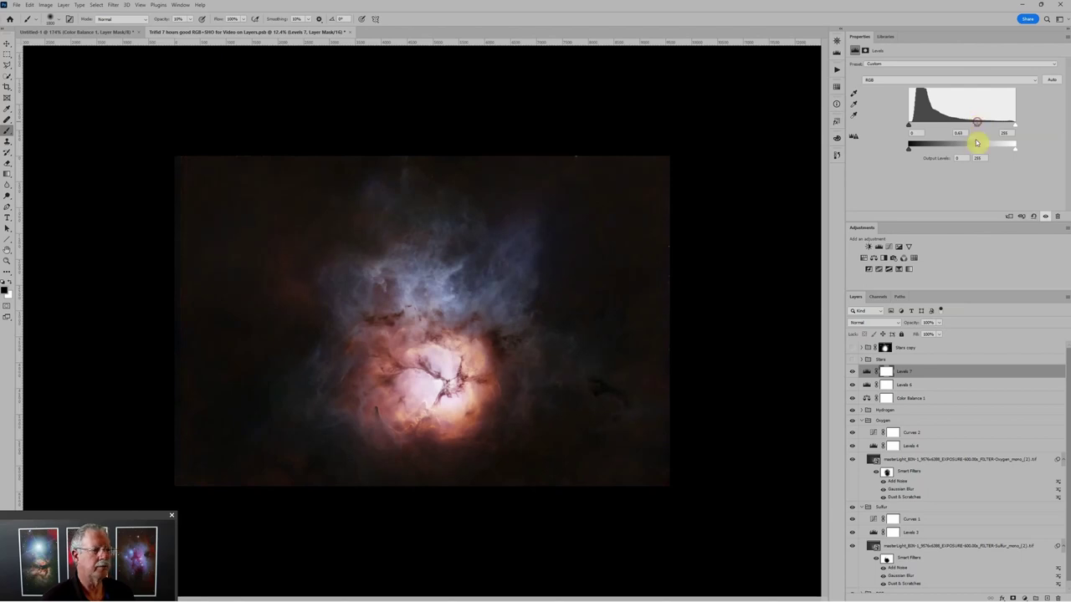
On the Levels 7 mask, paint black over the surroundings of the nebula and white over its bright core.
{"action": "left_click", "coordinate": [887, 372]}
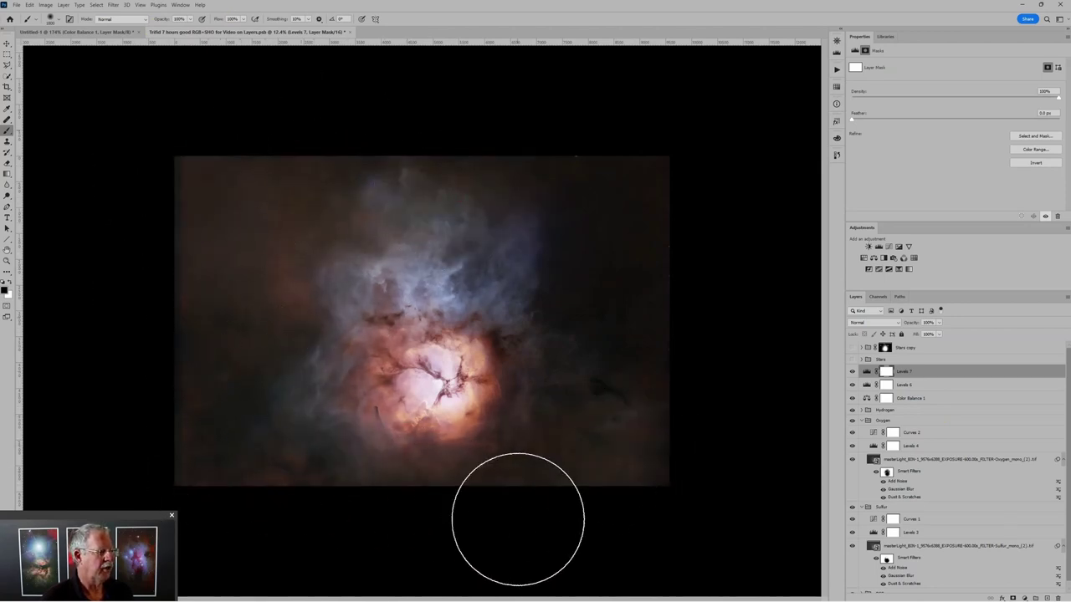
{"action": "mouse_move", "coordinate": [518, 519]}
{"action": "left_mouse_down"}
{"action": "mouse_move", "coordinate": [598, 232]}
{"action": "mouse_move", "coordinate": [595, 142]}
{"action": "left_mouse_up"}
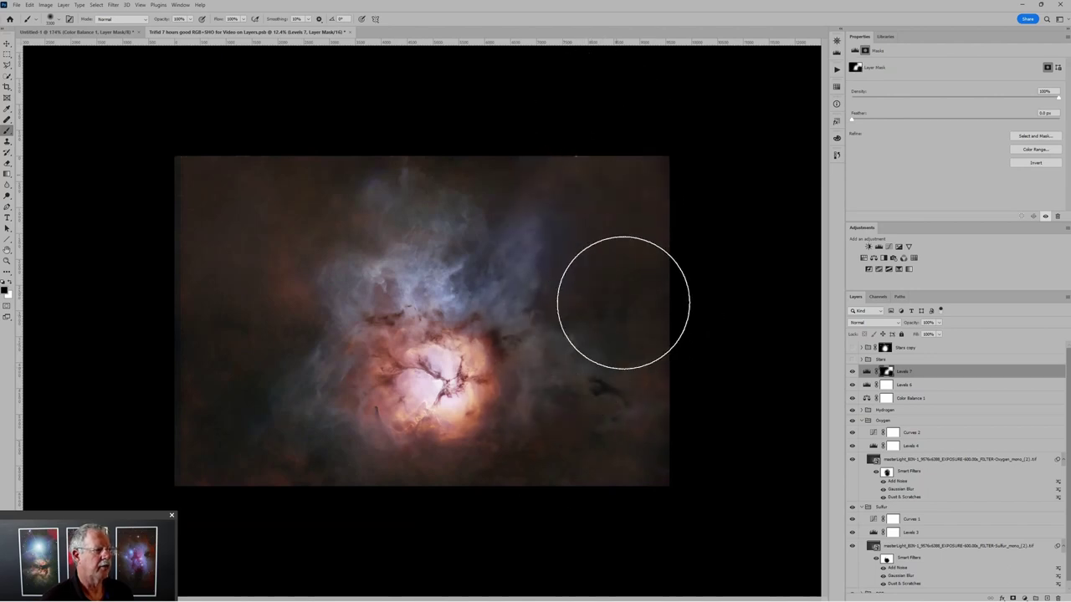
{"action": "mouse_move", "coordinate": [624, 303]}
{"action": "left_mouse_down"}
{"action": "mouse_move", "coordinate": [354, 179]}
{"action": "mouse_move", "coordinate": [229, 330]}
{"action": "mouse_move", "coordinate": [326, 406]}
{"action": "mouse_move", "coordinate": [236, 405]}
{"action": "left_mouse_up"}
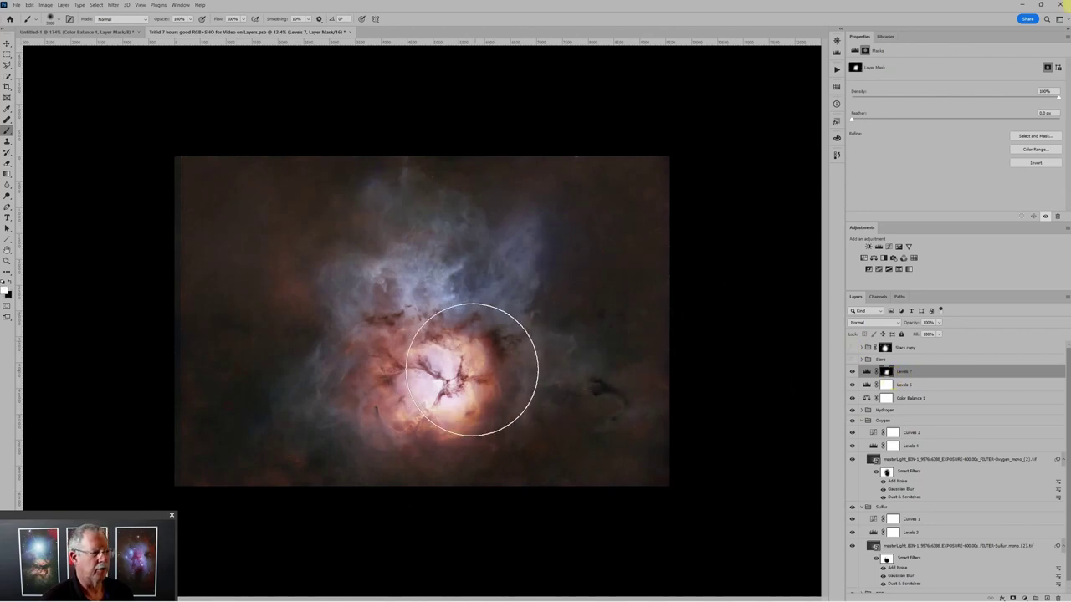
{"action": "mouse_move", "coordinate": [472, 369]}
{"action": "left_mouse_down"}
{"action": "mouse_move", "coordinate": [434, 319]}
{"action": "mouse_move", "coordinate": [469, 369]}
{"action": "mouse_move", "coordinate": [431, 346]}
{"action": "mouse_move", "coordinate": [405, 354]}
{"action": "mouse_move", "coordinate": [396, 382]}
{"action": "mouse_move", "coordinate": [421, 332]}
{"action": "mouse_move", "coordinate": [429, 405]}
{"action": "mouse_move", "coordinate": [455, 359]}
{"action": "left_mouse_up"}
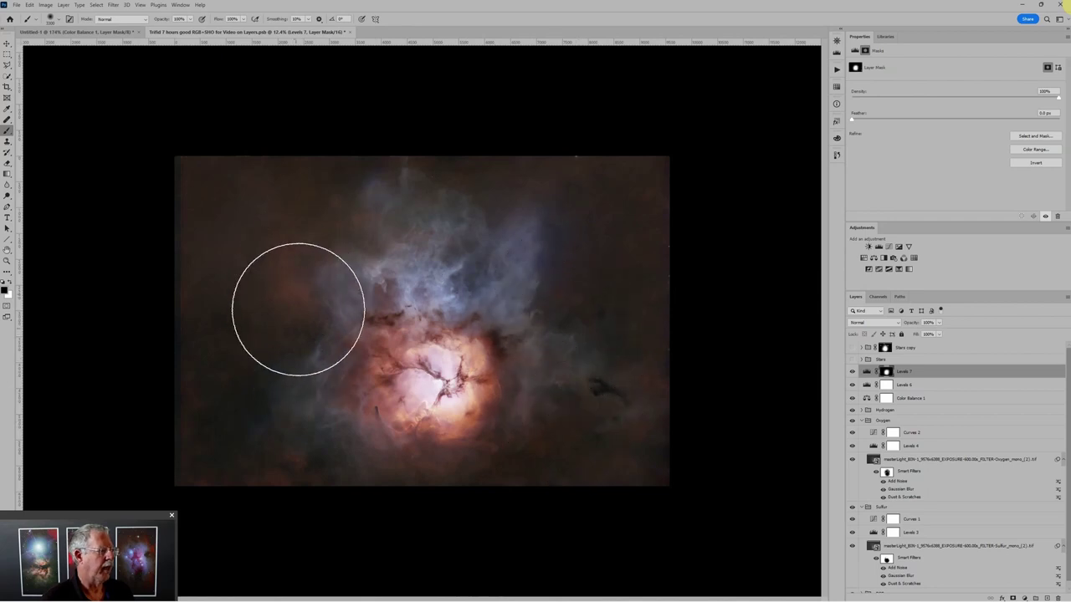
{"action": "key", "text": "ctrl+plus"}
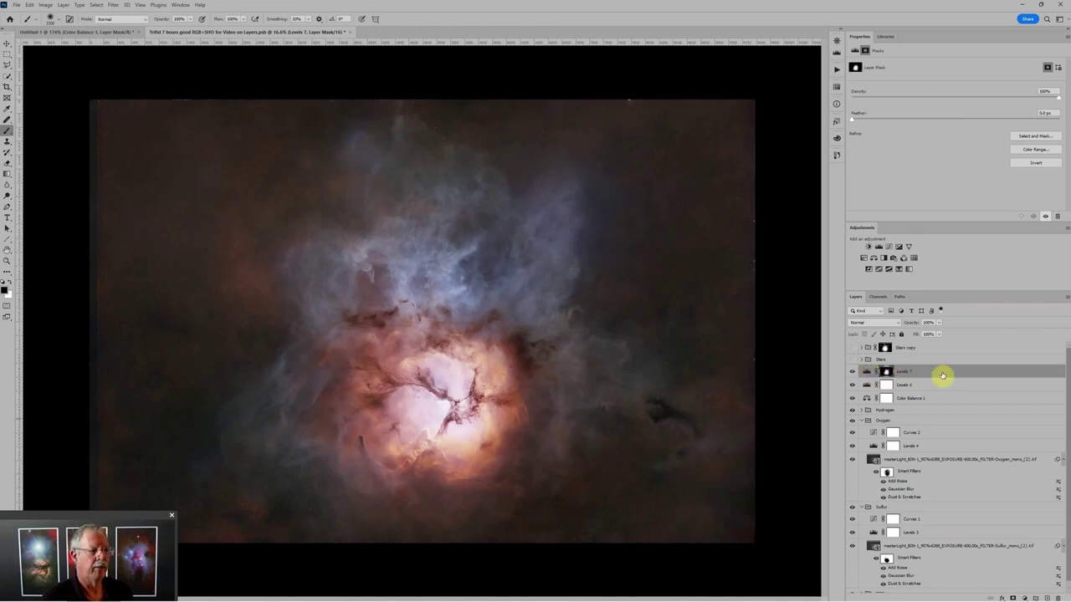
Review the Levels 7 settings, and show the Stars copy group across the whole image with its layer mask disabled.
{"action": "left_click", "coordinate": [870, 374]}
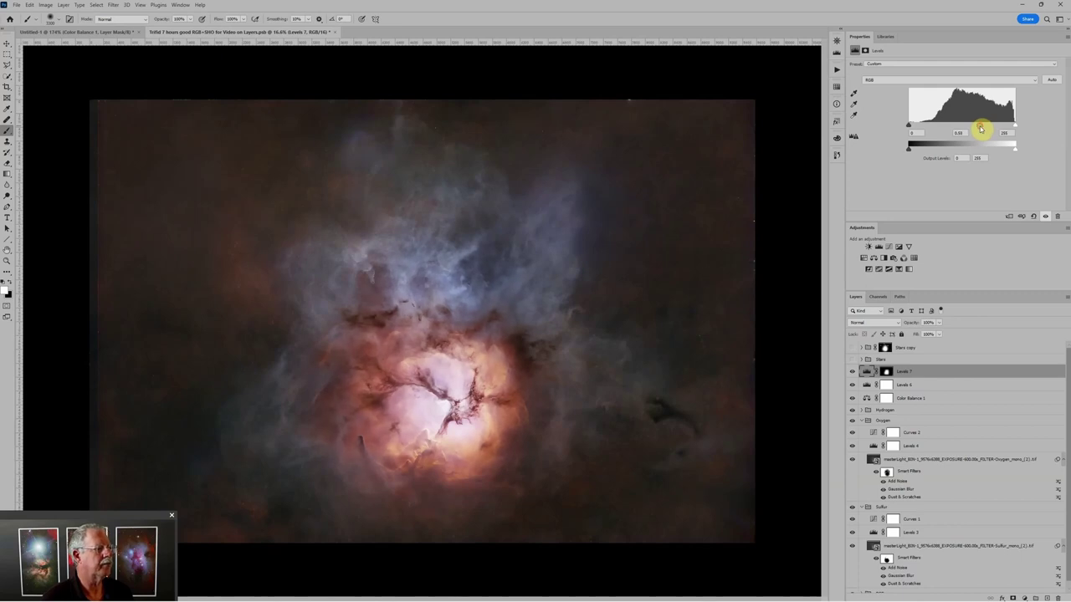
{"action": "key", "text": "ctrl+minus"}
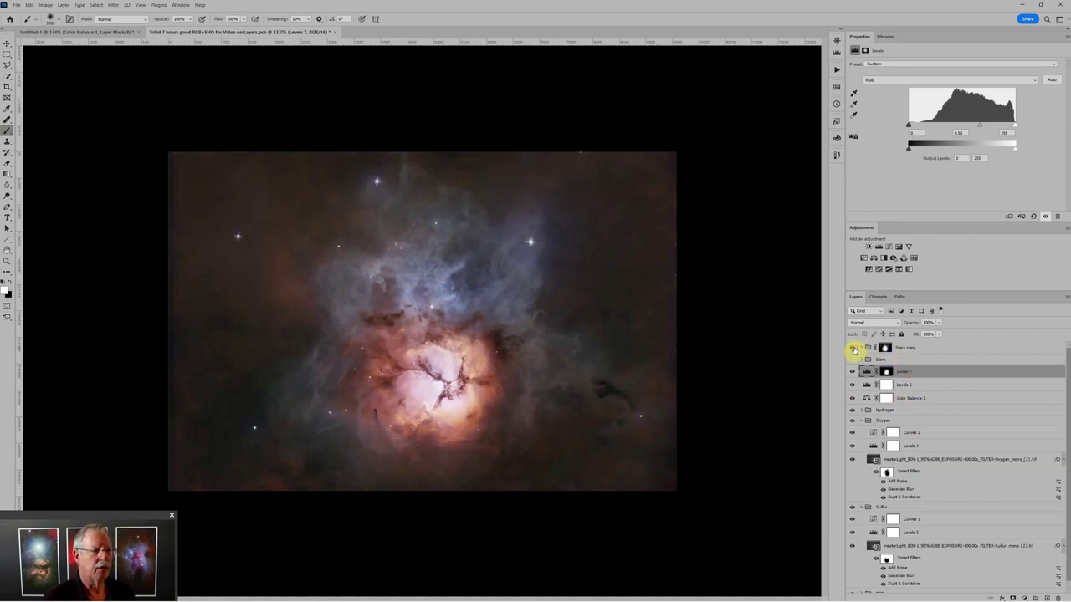
{"action": "left_click", "coordinate": [885, 348], "text": "shift"}
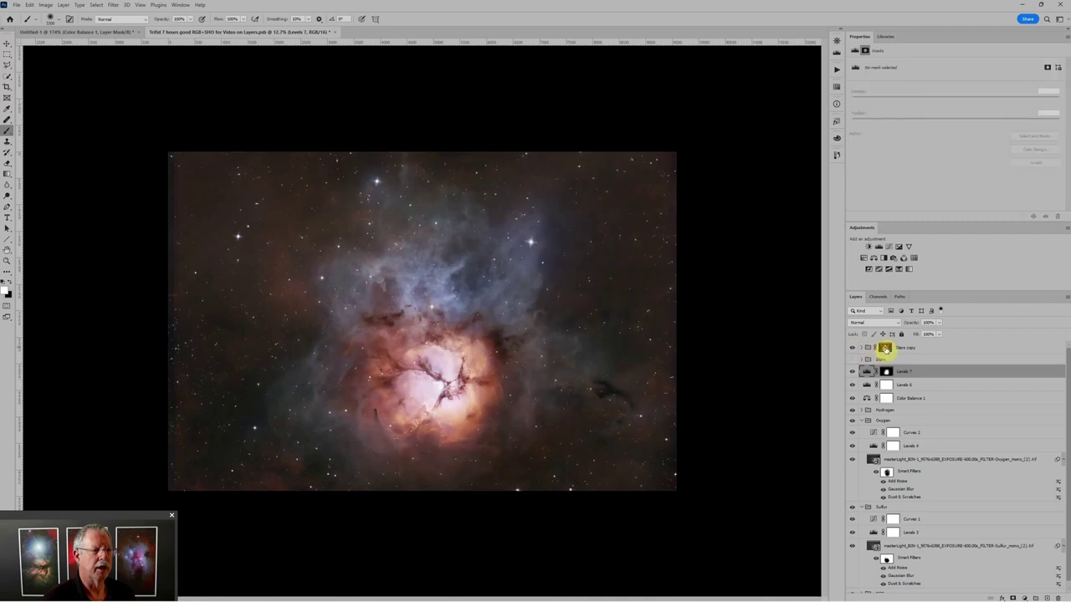
{"action": "left_click", "coordinate": [926, 350]}
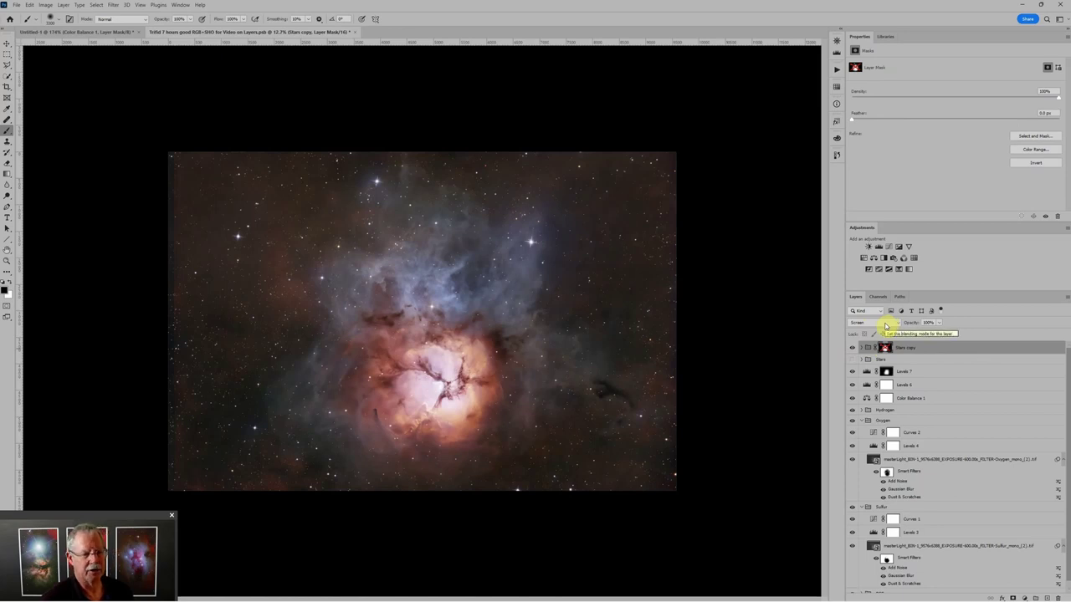
{"action": "key", "text": "ctrl+plus"}
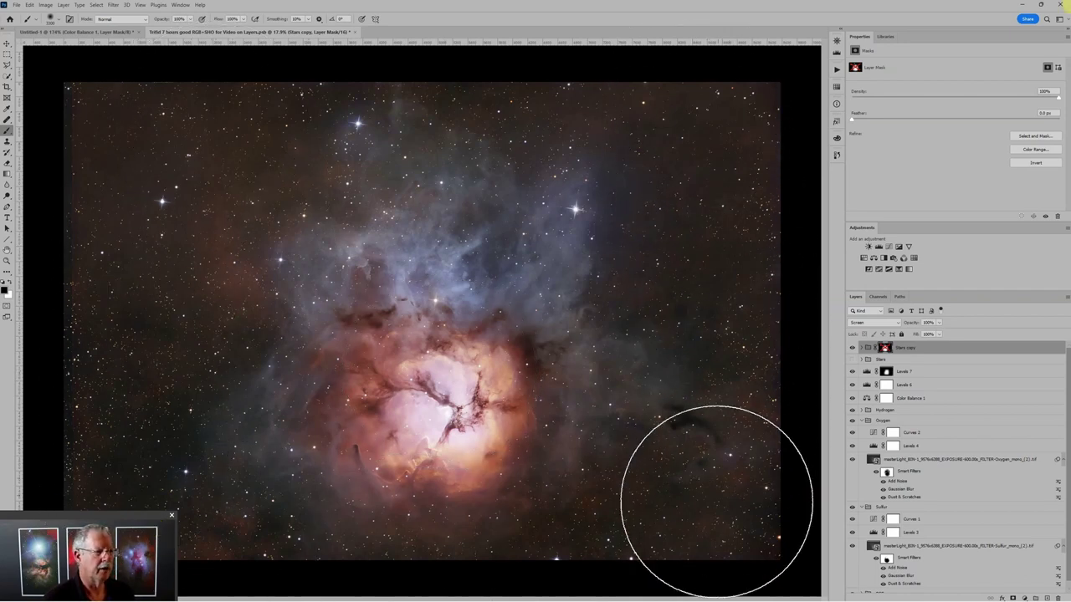
Hide the Stars copy group to view the Stars group in Lighten mode by itself, and show both groups together.
{"action": "left_click", "coordinate": [852, 348]}
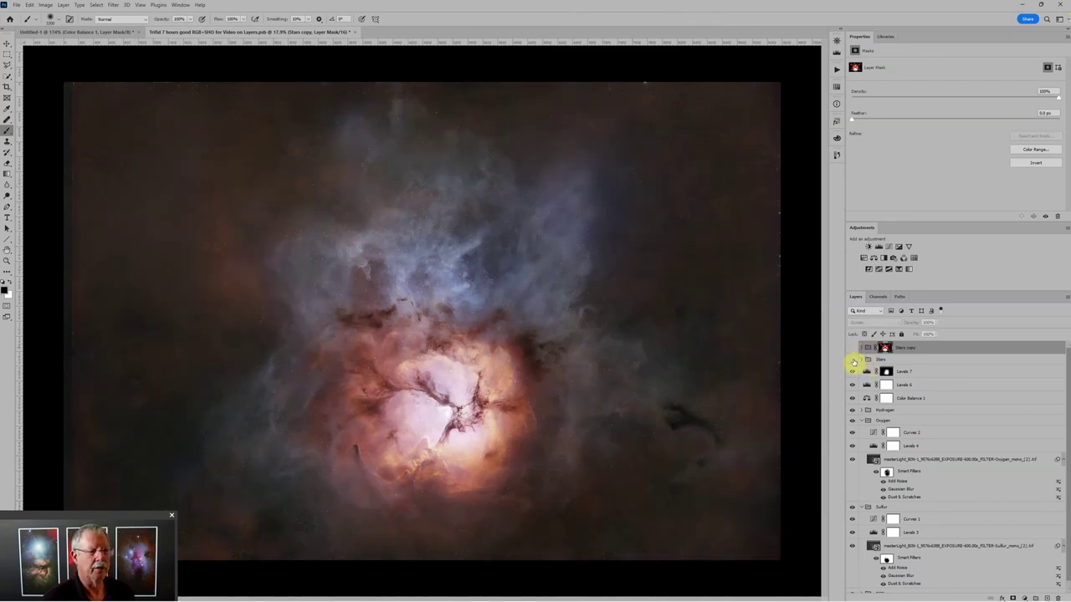
{"action": "left_click", "coordinate": [888, 358]}
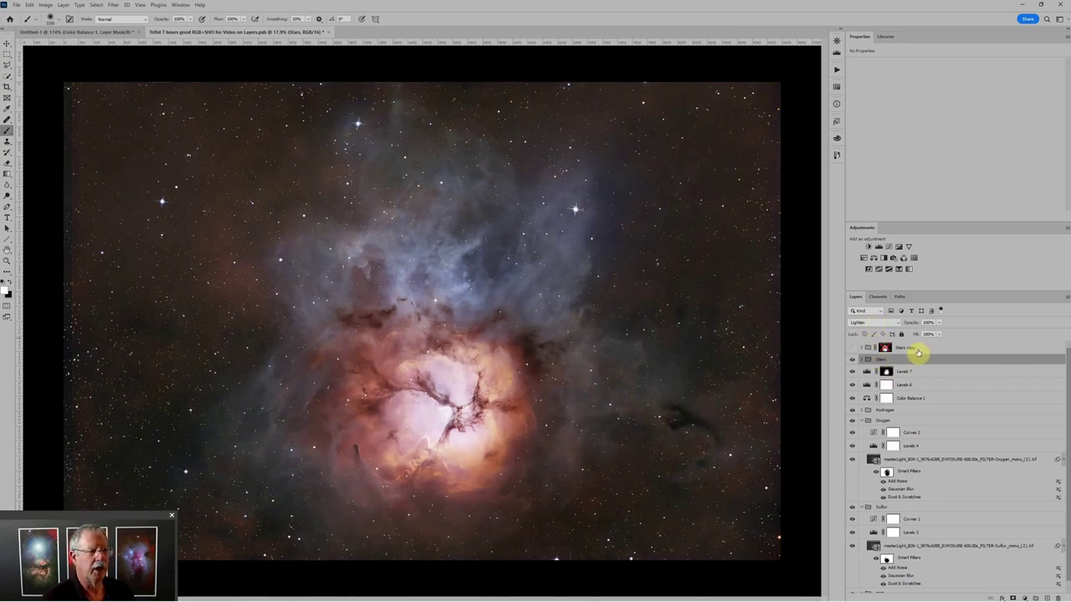
{"action": "left_click", "coordinate": [853, 347]}
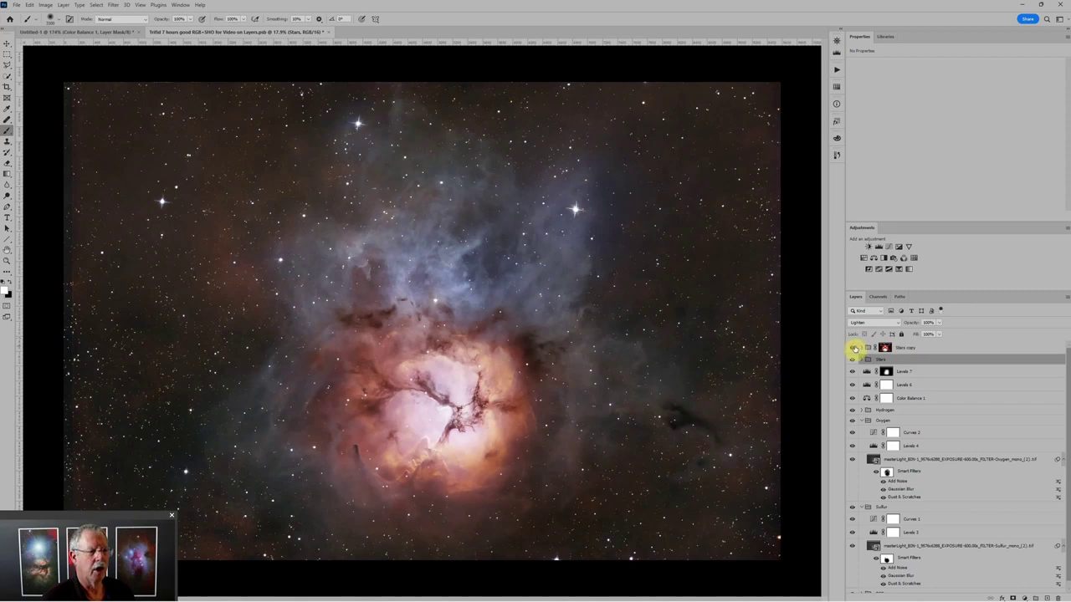
Select the Stars copy group and re-enable its layer mask so its Screen blending is limited to the nebula.
{"action": "double_click", "coordinate": [951, 353]}
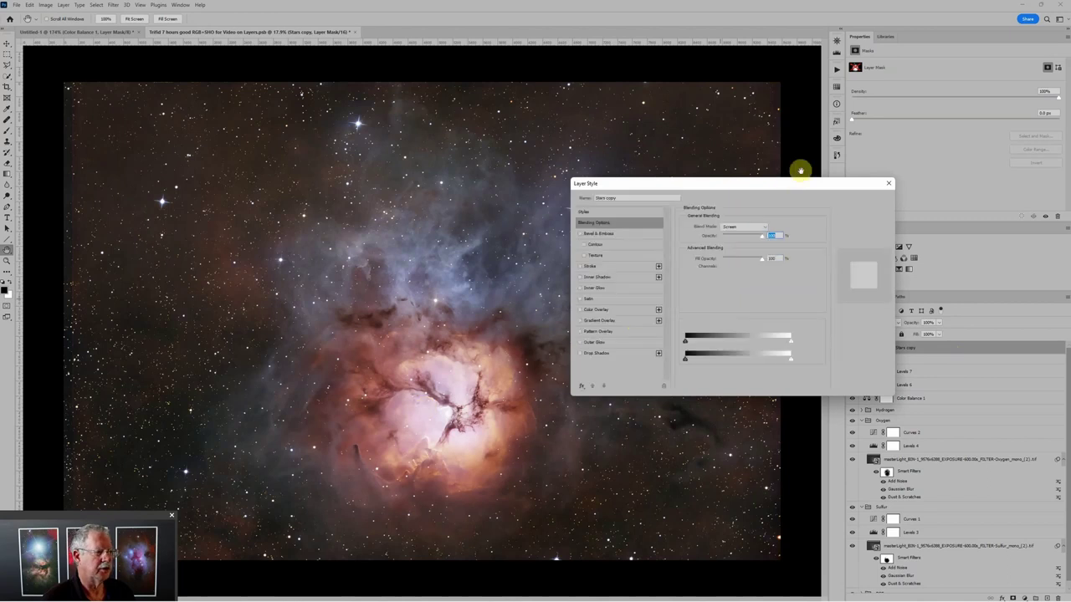
{"action": "left_click", "coordinate": [889, 185]}
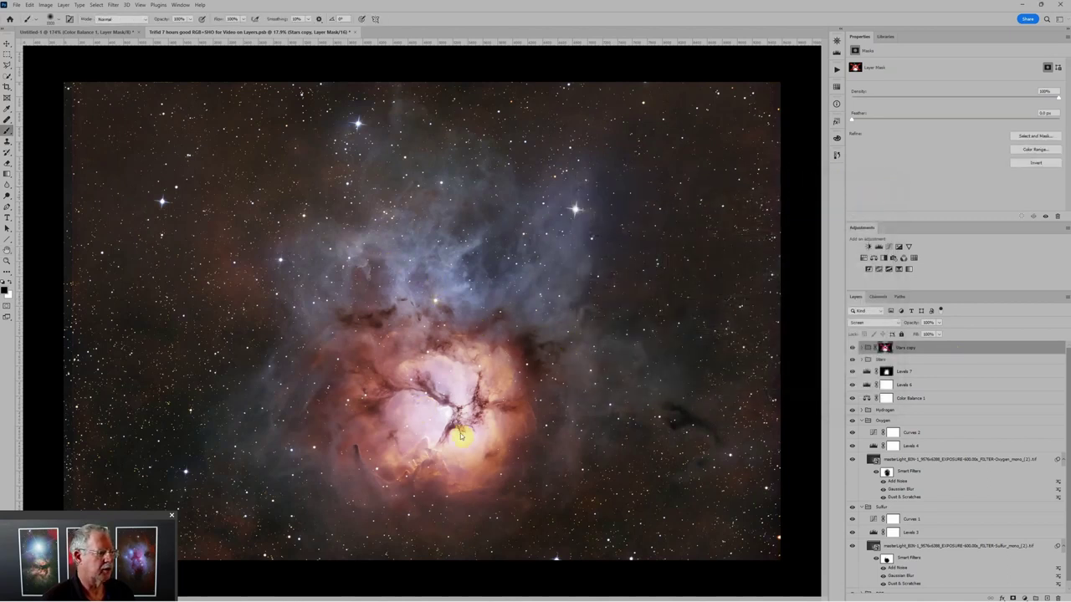
{"action": "left_click", "coordinate": [885, 348]}
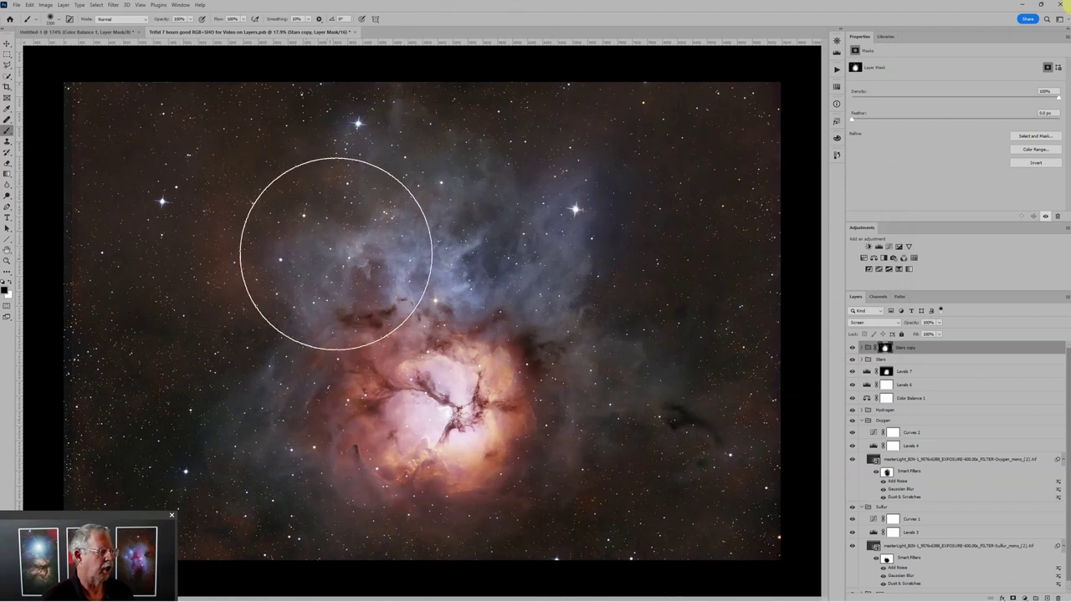
{"action": "left_click", "coordinate": [921, 323]}
{"action": "left_click", "coordinate": [868, 348]}
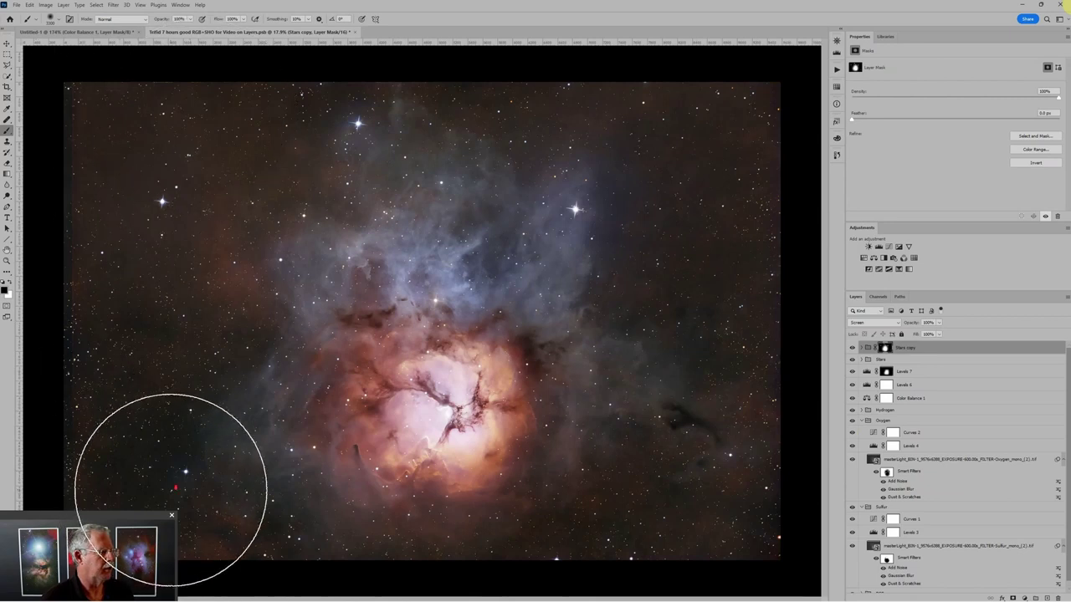
{"action": "scroll", "coordinate": [173, 486], "scroll_direction": "down", "scroll_amount": 2}
{"action": "scroll", "coordinate": [565, 444], "scroll_direction": "down", "scroll_amount": 1}
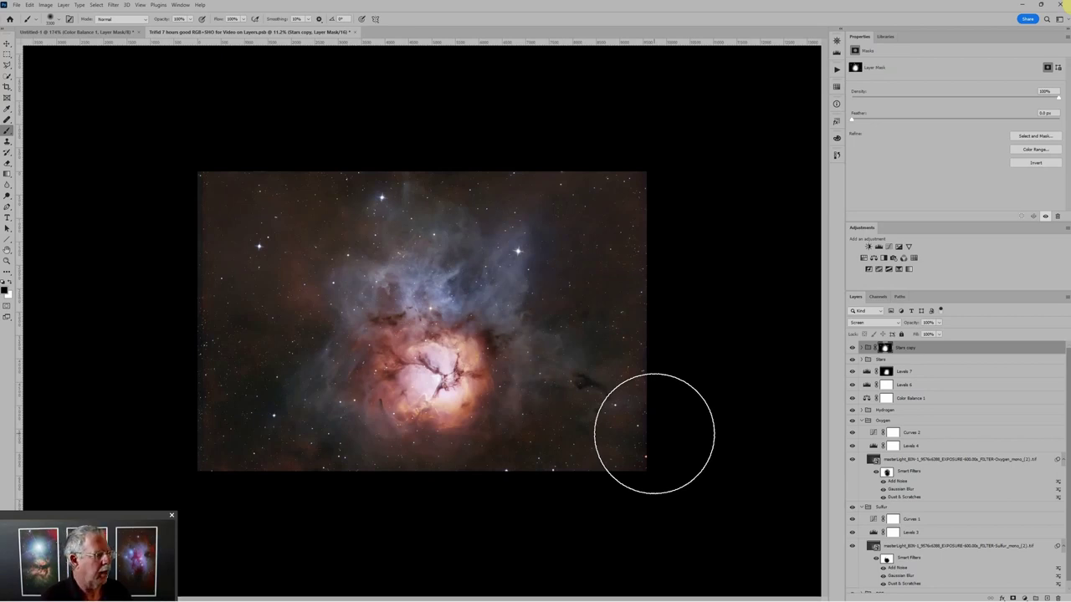
Collapse the Oxygen and Sulfur groups, and hide them together with Hydrogen, Levels 7, Levels 6 and Color Balance 1.
{"action": "left_click", "coordinate": [862, 421]}
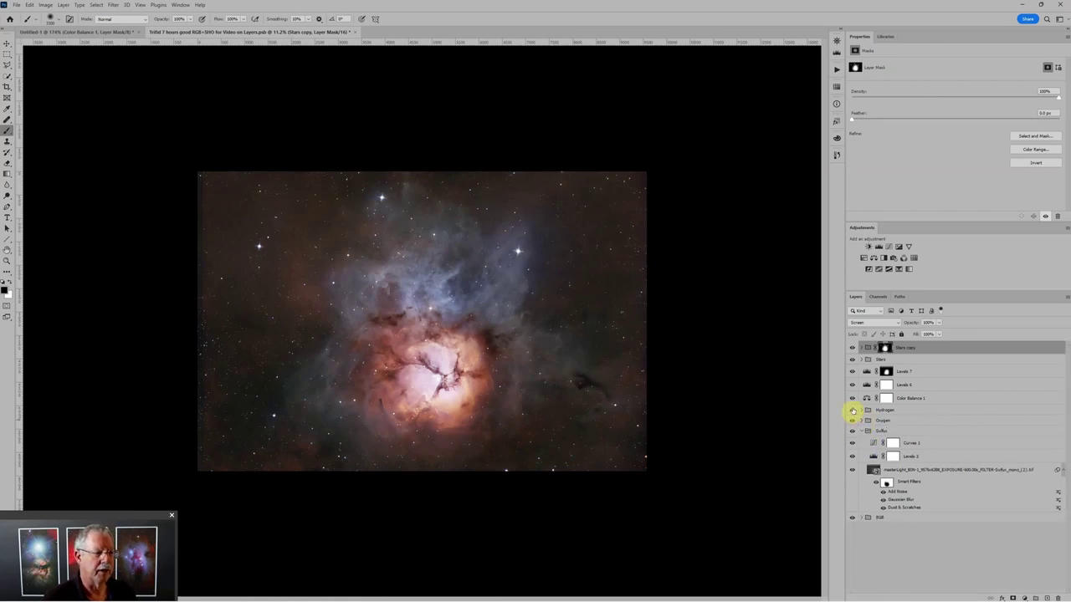
{"action": "left_click", "coordinate": [862, 431]}
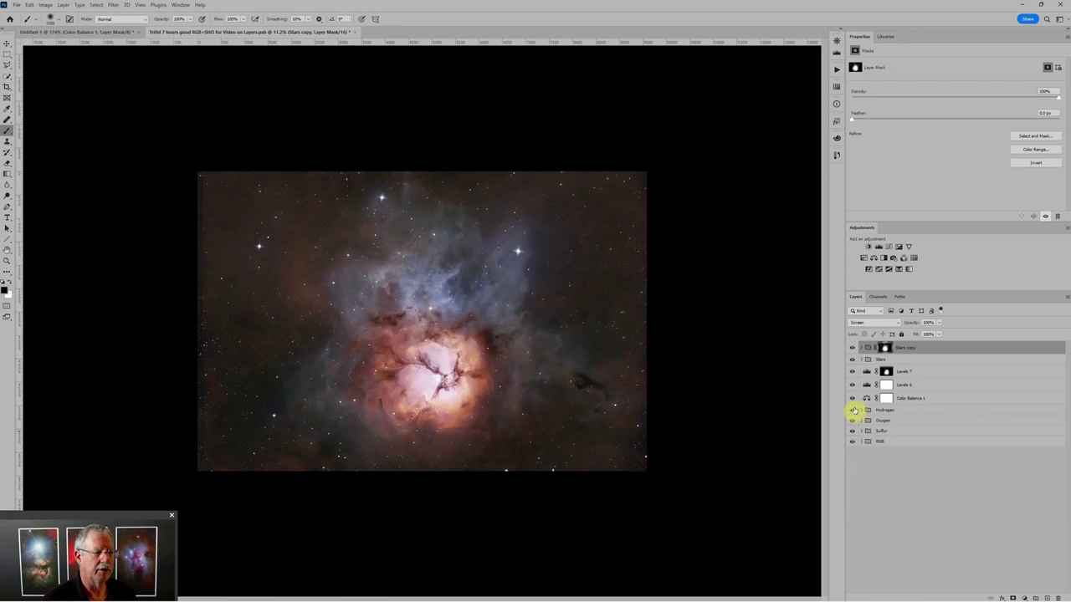
{"action": "left_click_drag", "start_coordinate": [853, 410], "coordinate": [853, 430]}
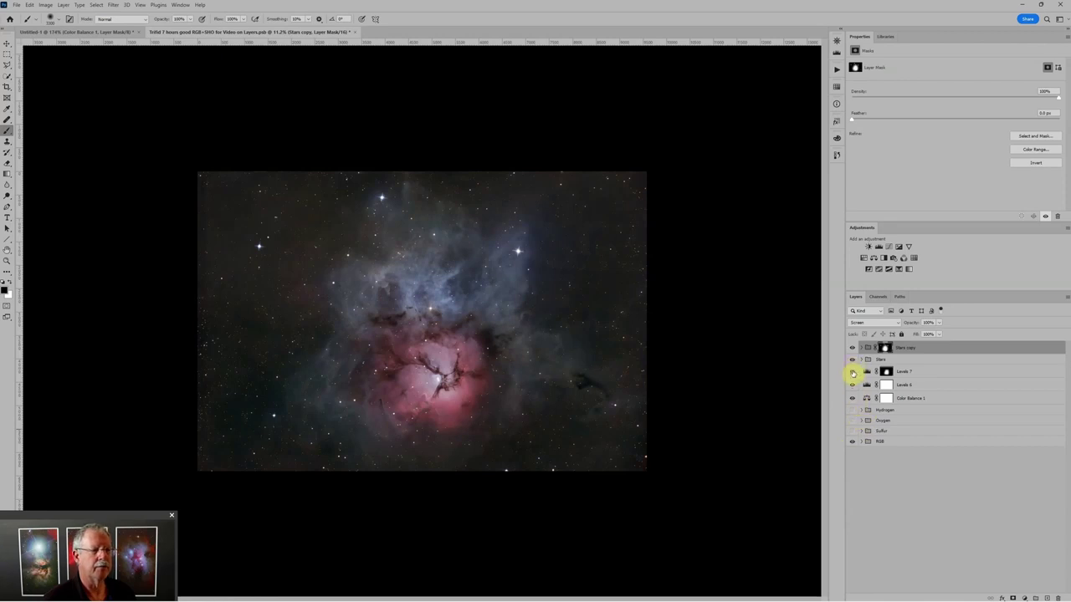
{"action": "left_click_drag", "start_coordinate": [853, 372], "coordinate": [853, 405]}
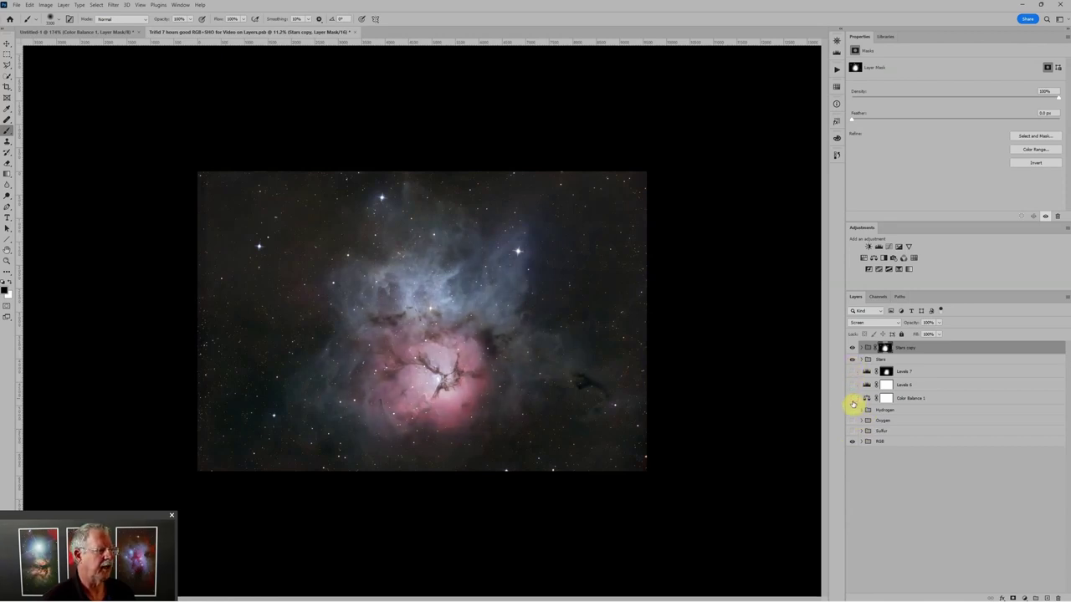